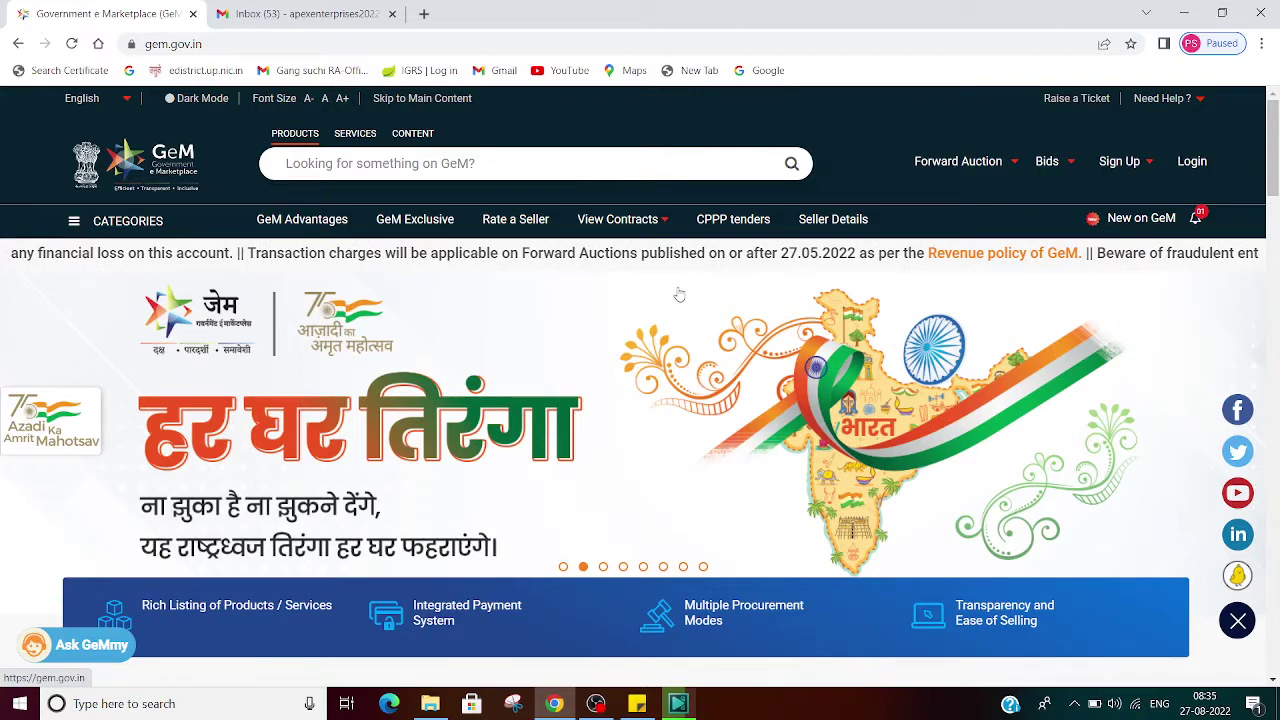
Step: Log in to GeM as a seller with the seller's user ID and the captcha characters
click(1187, 178)
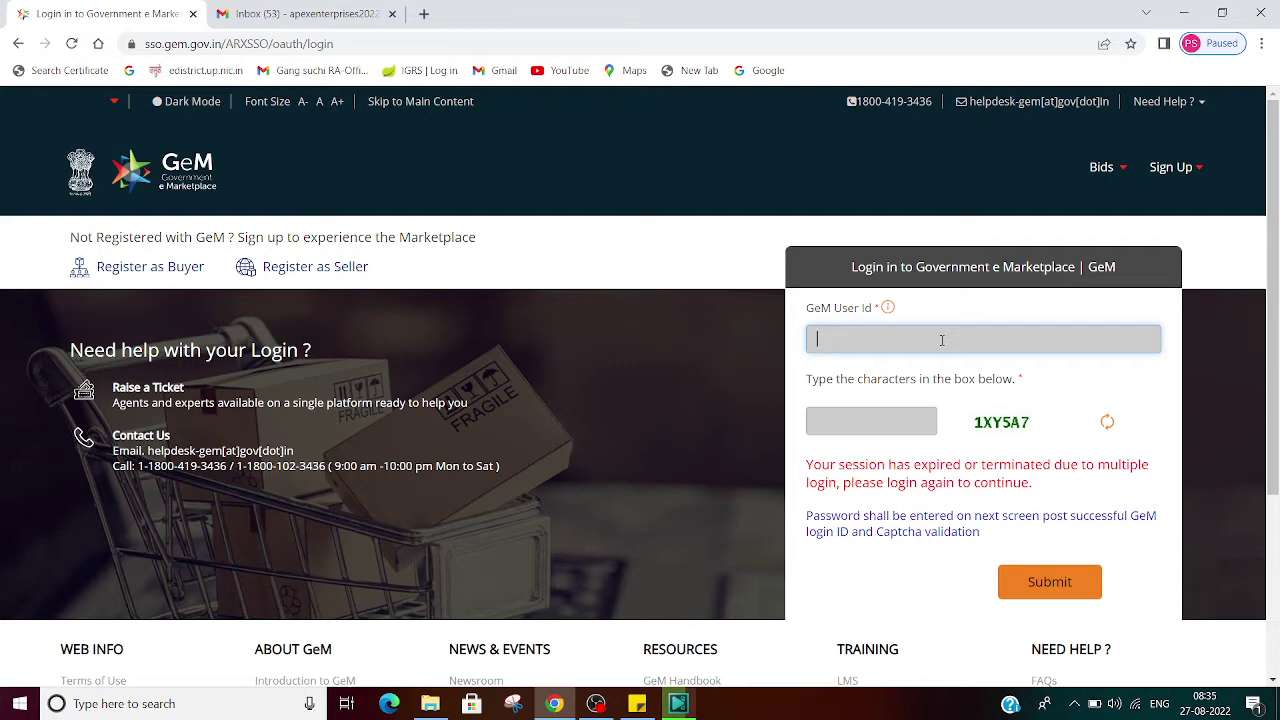
text(PRAMODKNP12)
key(Tab)
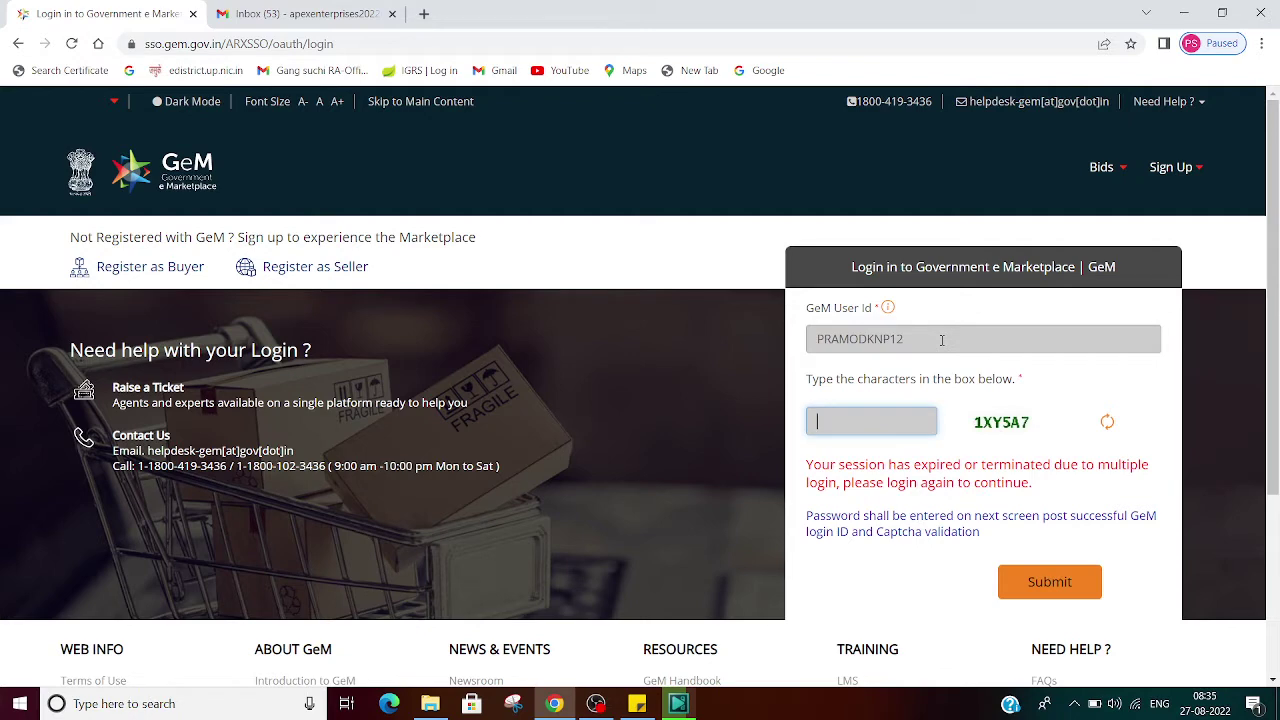
text(1XY5A7)
click(1054, 580)
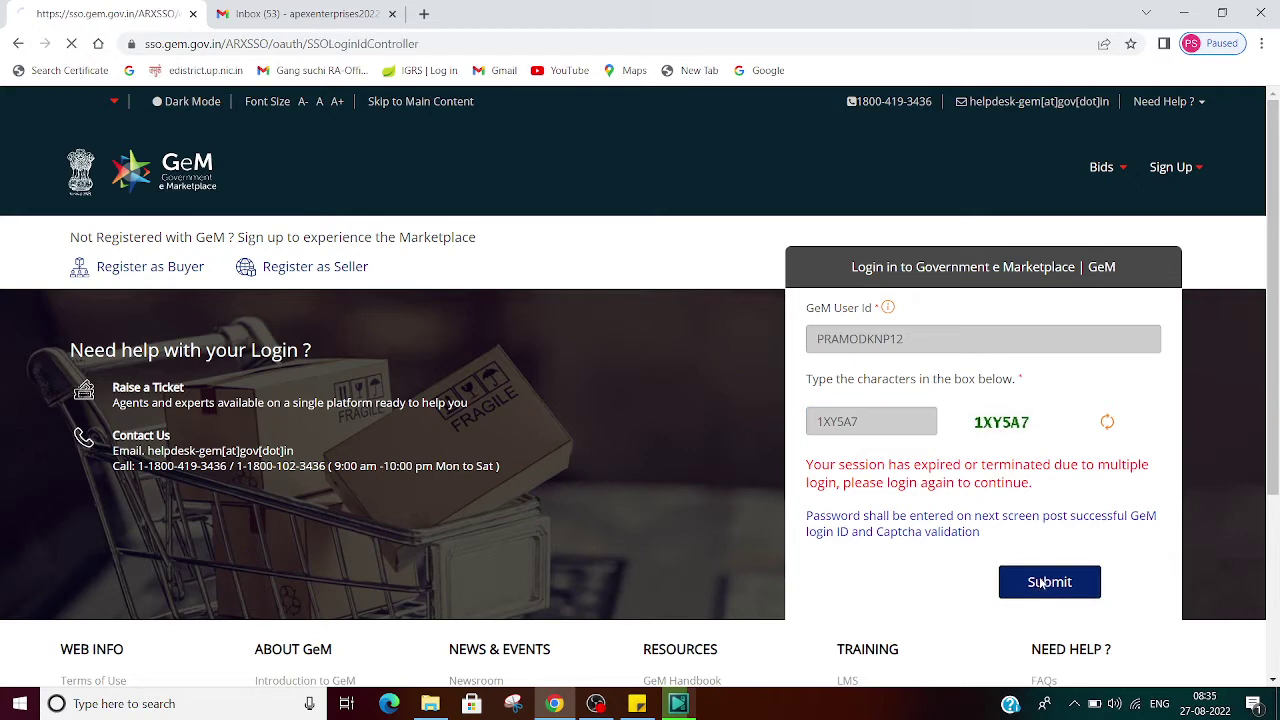
Step: Finish signing in and review the published products table under Catalogue > Search My Offerings
click(858, 460)
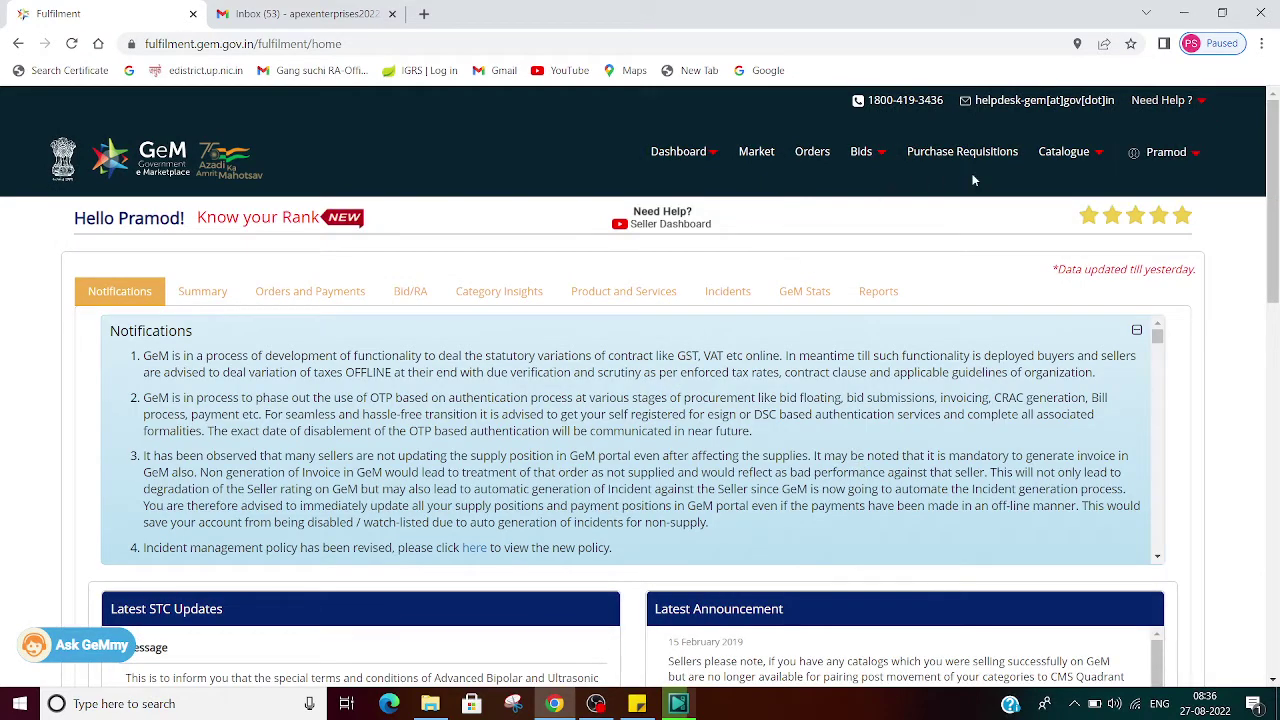
mouse_move(1060, 151)
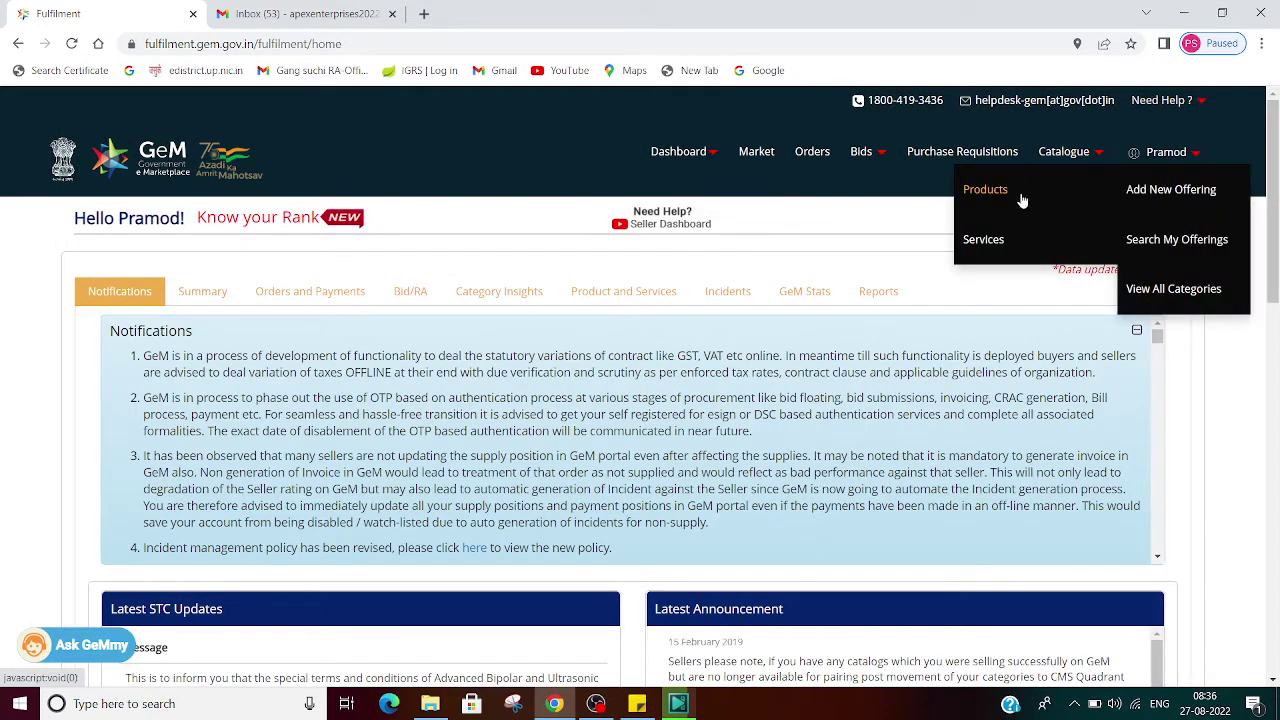
click(1160, 237)
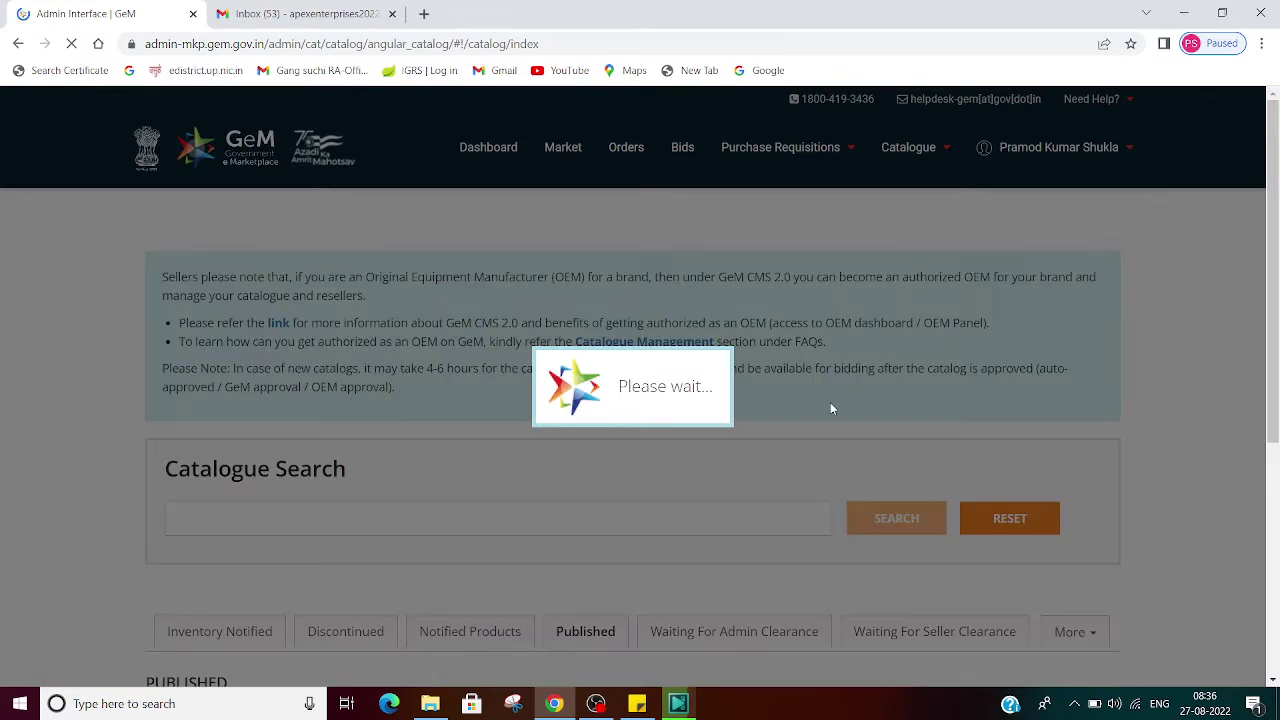
scroll(830, 408, down, 5)
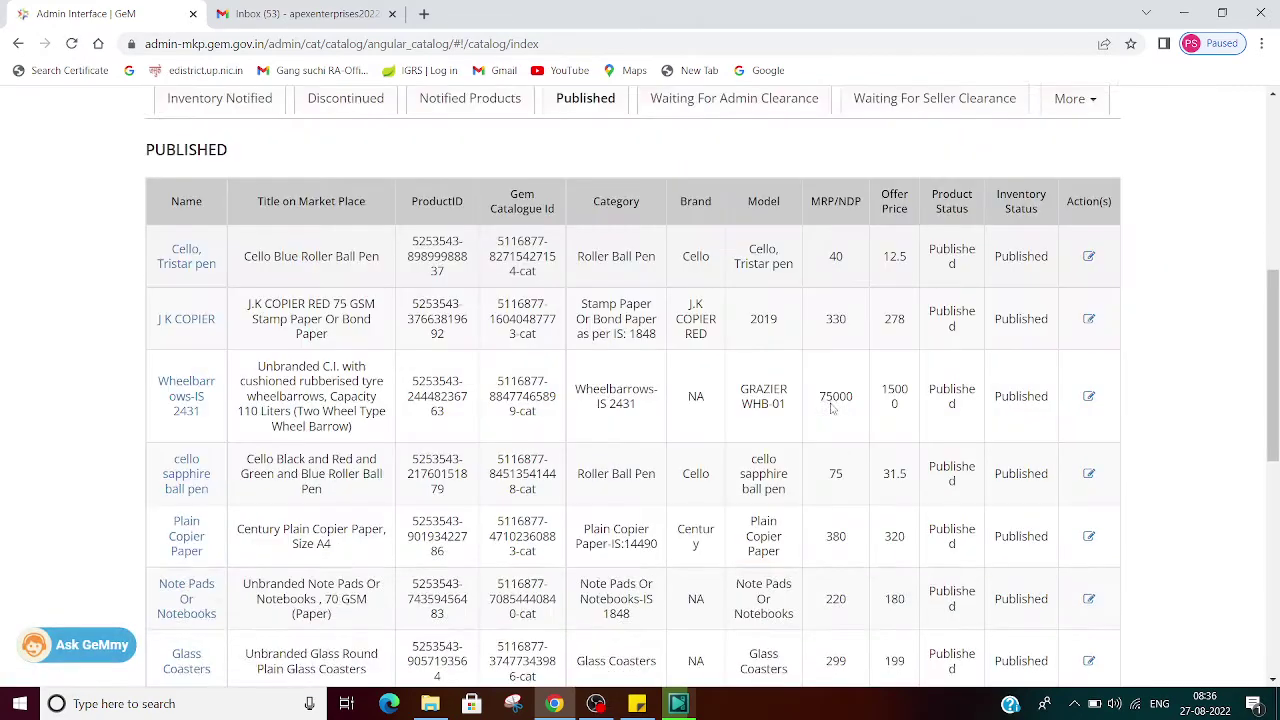
scroll(830, 408, down, 2)
scroll(512, 532, down, 3)
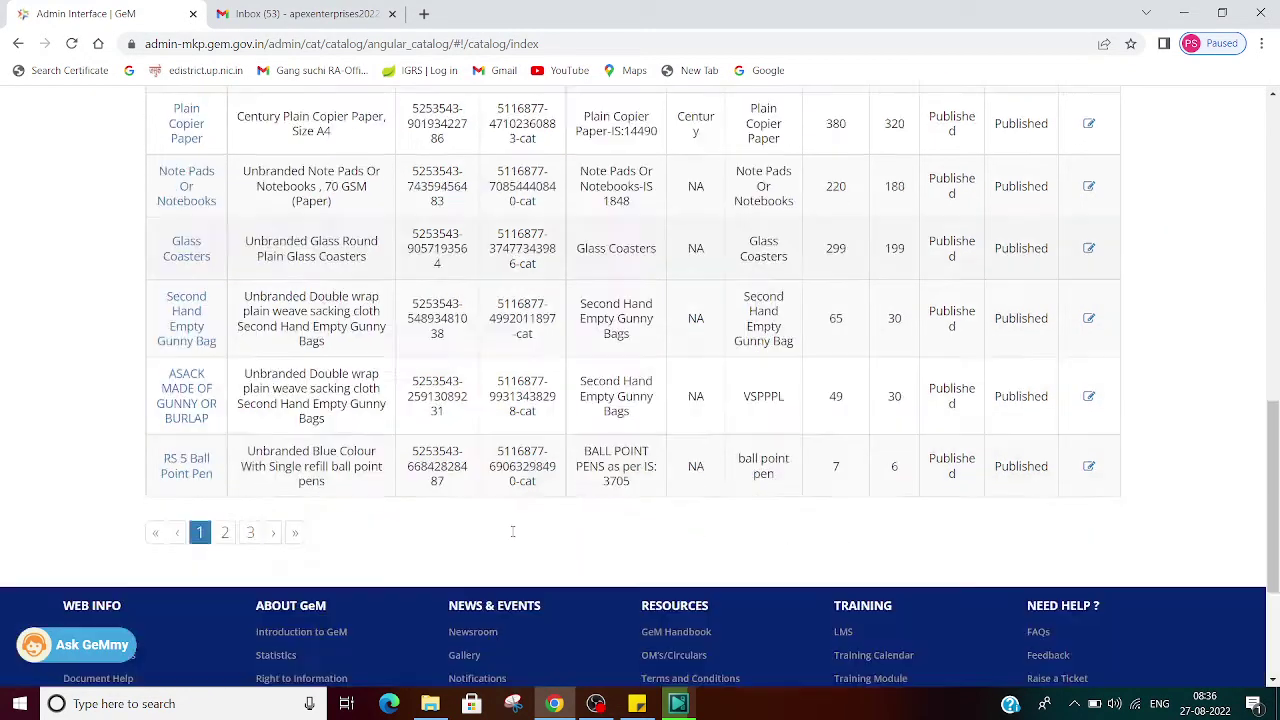
scroll(512, 532, down, 2)
scroll(512, 532, up, 6)
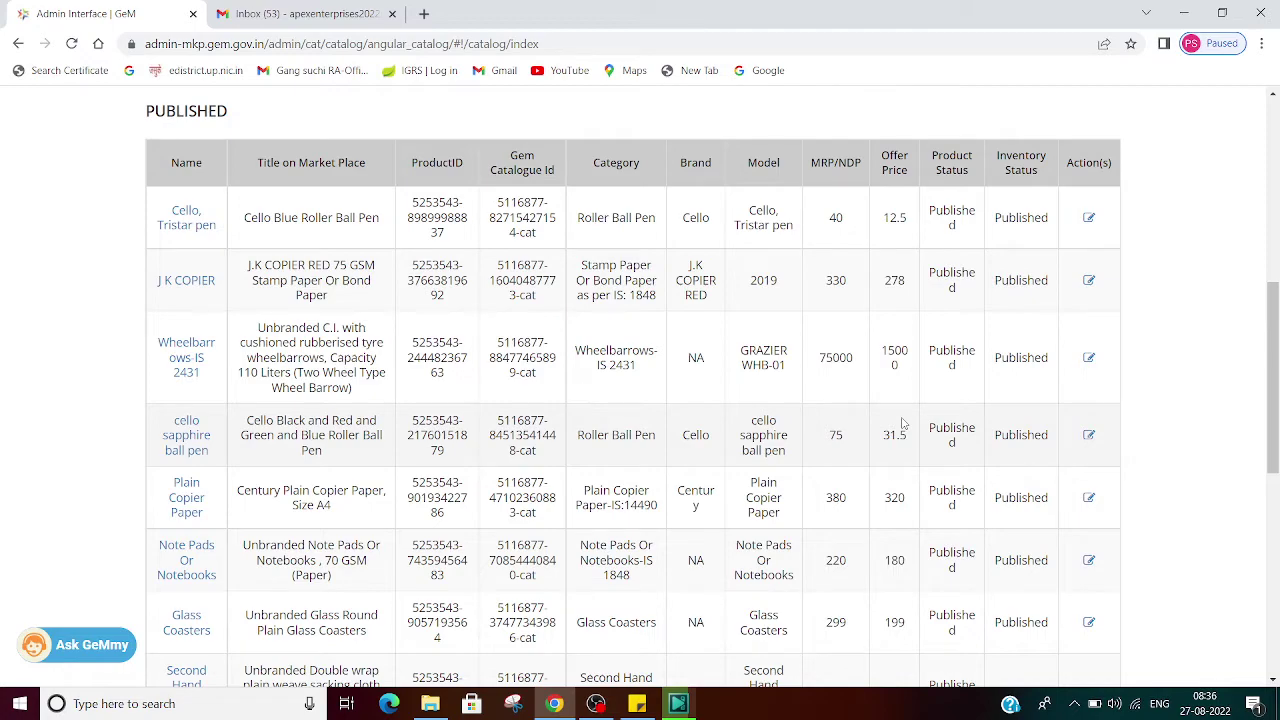
scroll(900, 424, down, 6)
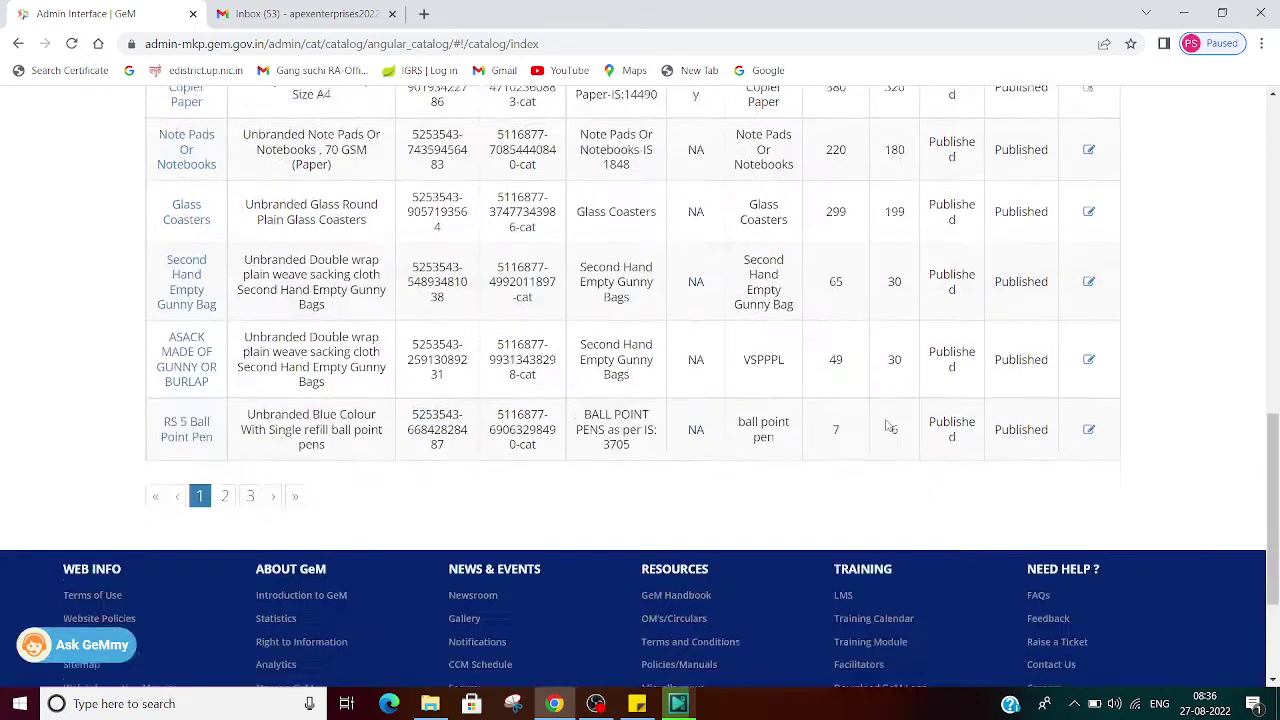
scroll(886, 420, up, 4)
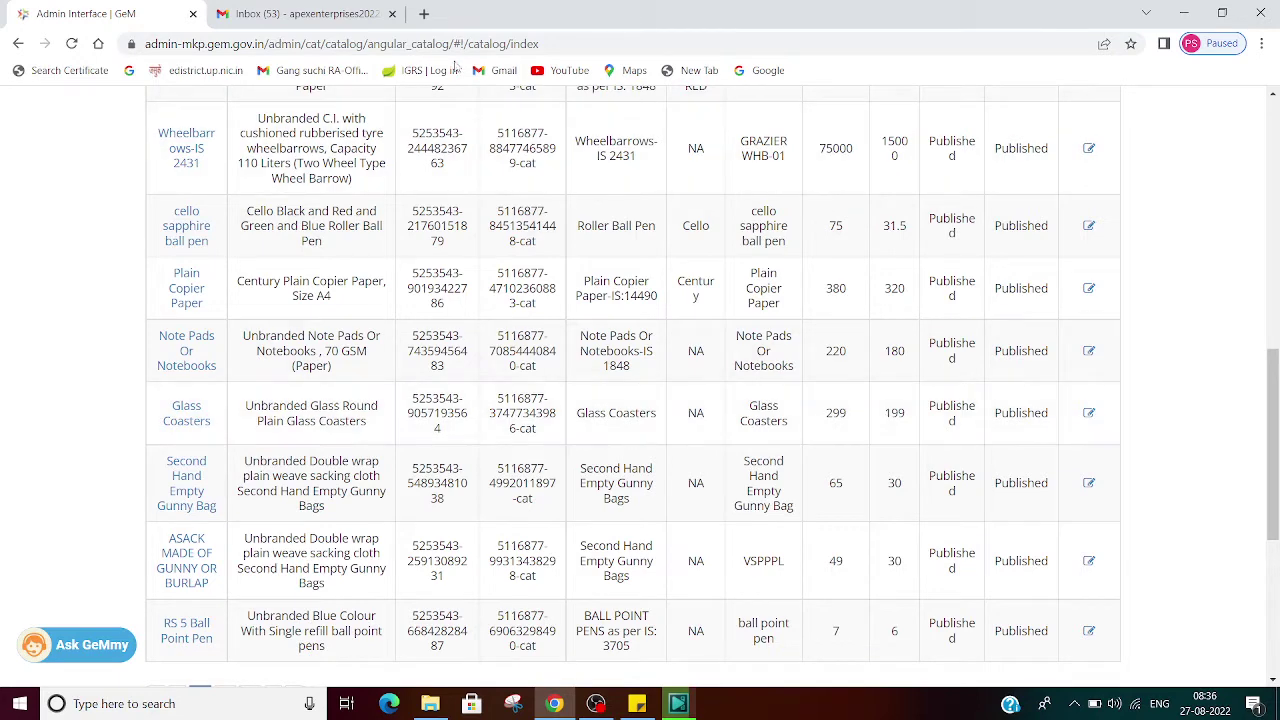
Step: Copy bid number GEM/2022/B/2464698 from the Roller Ball Pen invitation in Gmail, back to GeM
click(300, 14)
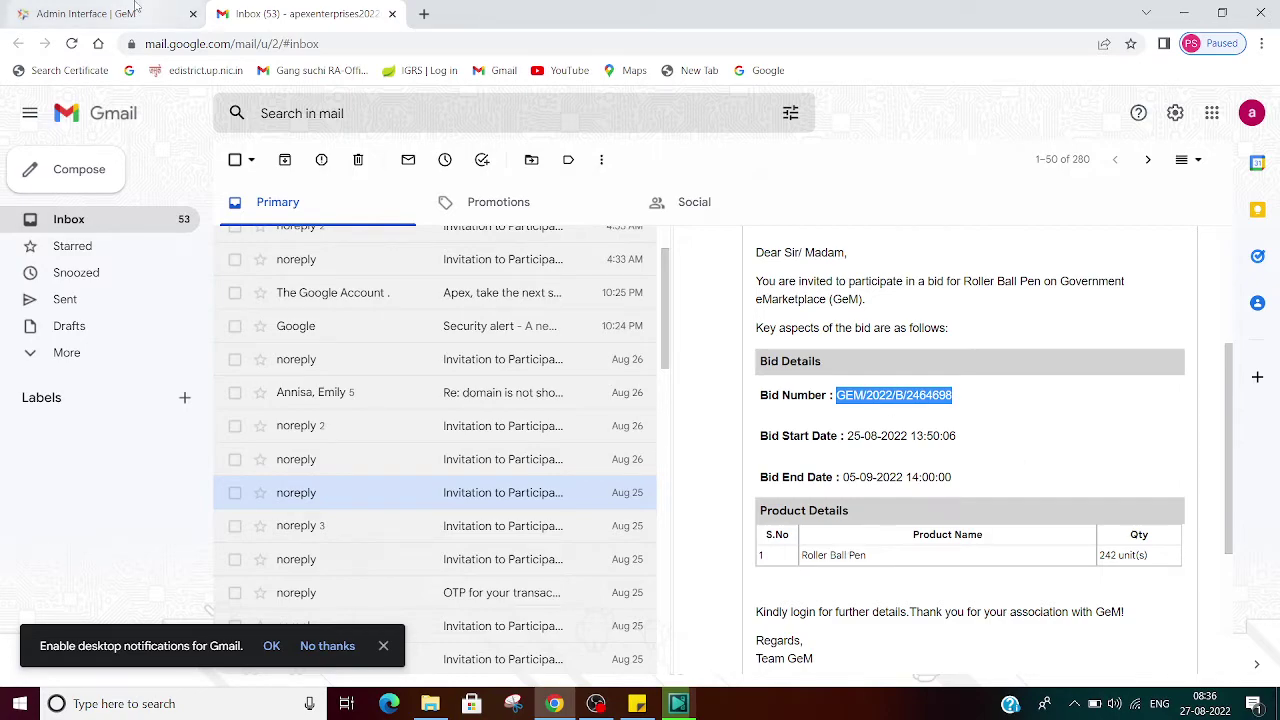
click(137, 12)
scroll(540, 330, up, 10)
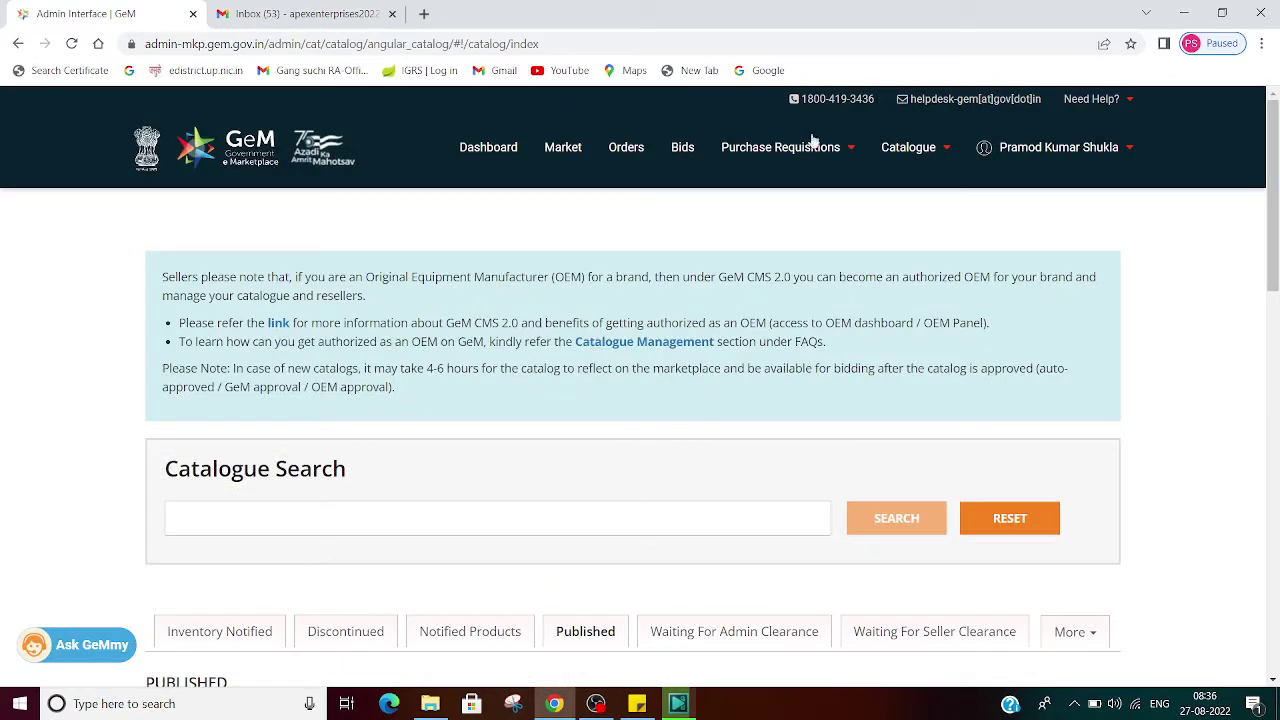
Step: Search Ongoing Bids for GEM/2022/B/2464698, the 242 Roller Ball Pens bid ending 05-09-2022
click(681, 152)
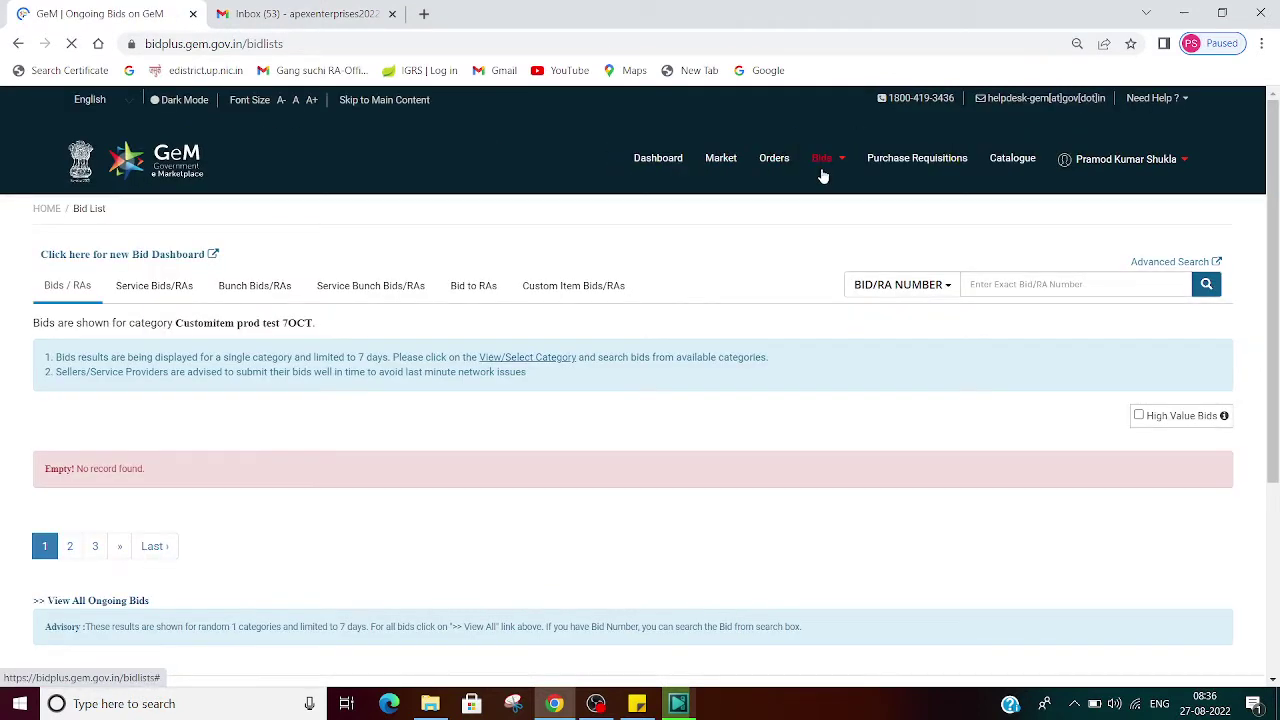
click(822, 165)
click(823, 195)
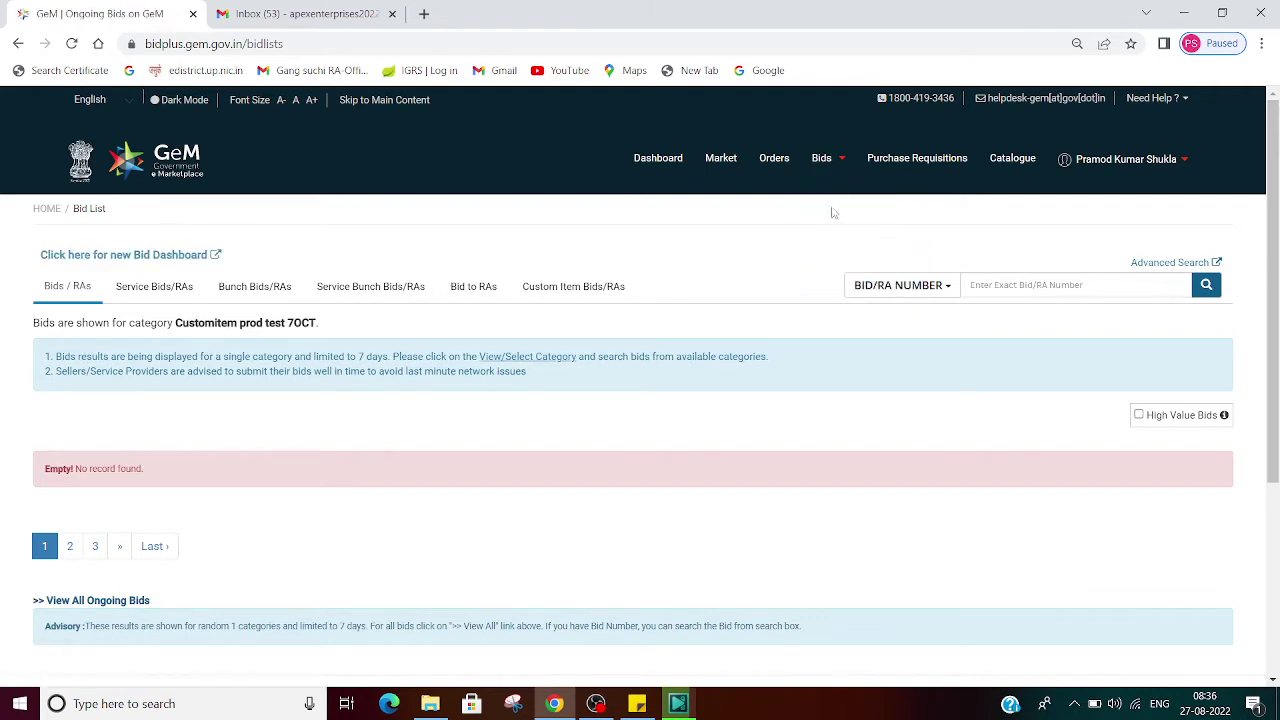
click(1035, 290)
text(GEM/2022/B/2464698)
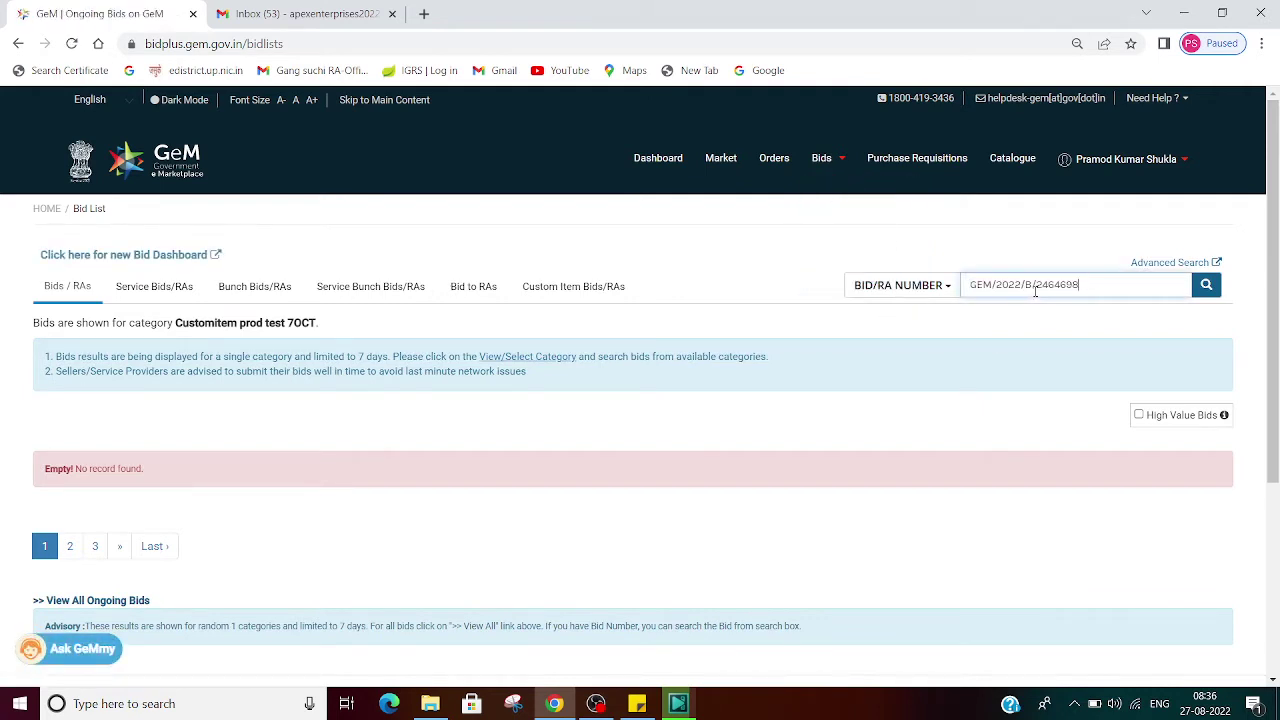
click(1205, 287)
click(1205, 287)
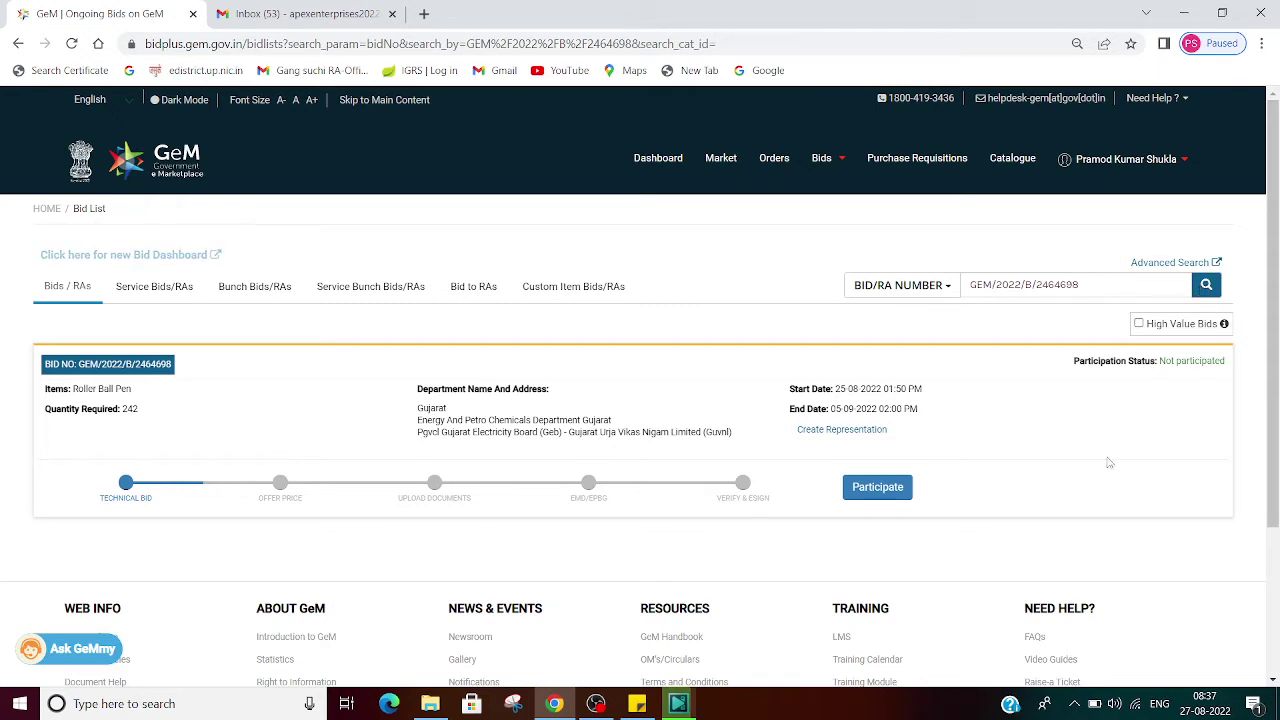
Step: Participate in the Roller Ball Pen bid and expand its bid details showing quantity 242
click(884, 490)
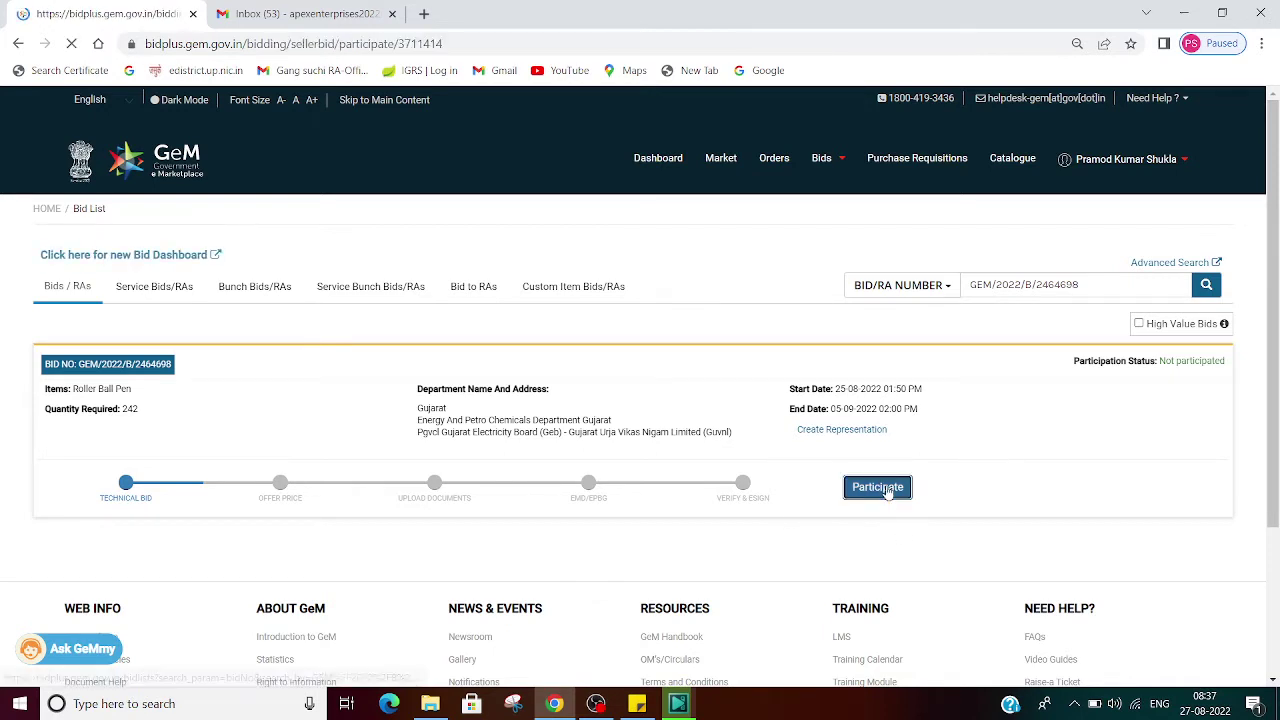
scroll(887, 492, down, 2)
scroll(887, 492, up, 2)
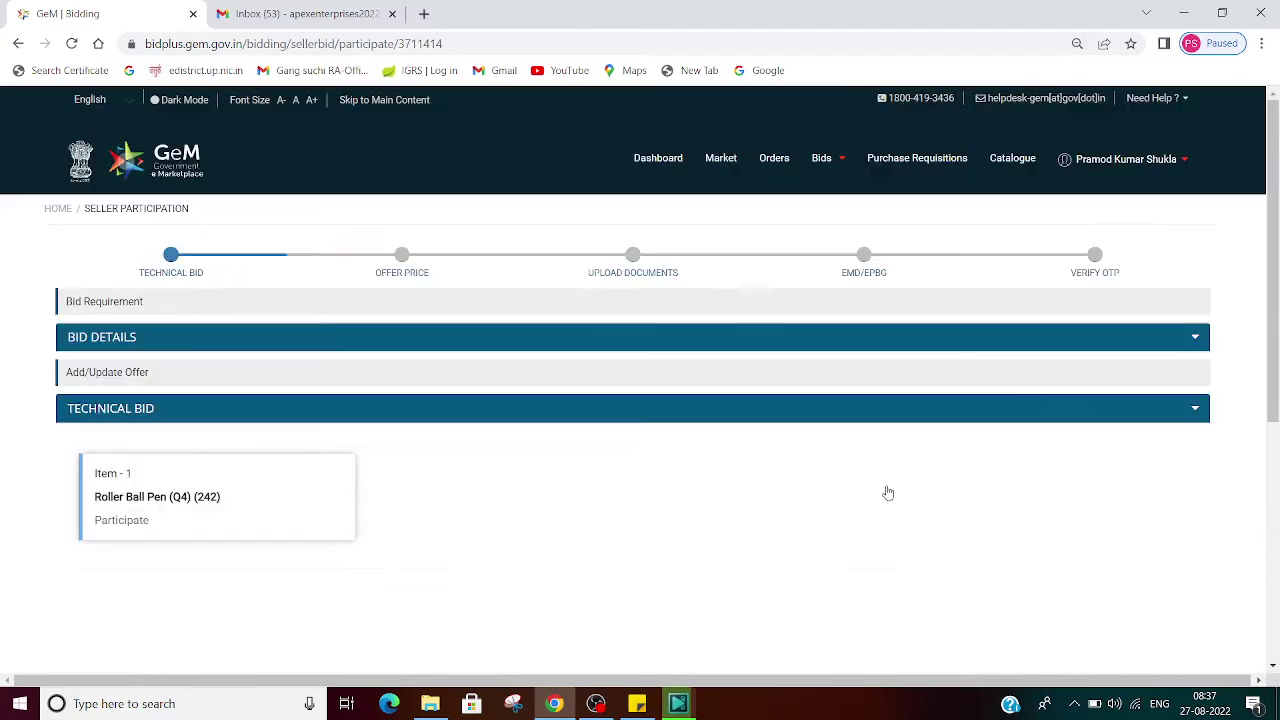
click(1195, 338)
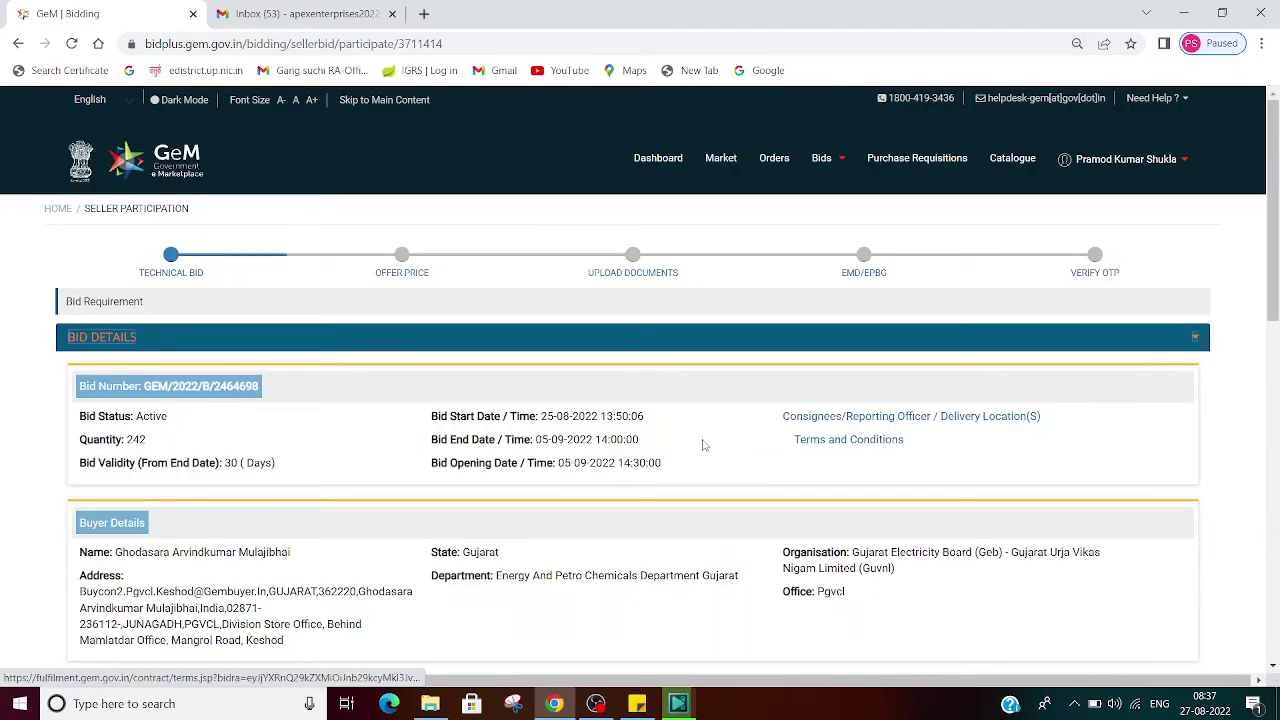
scroll(703, 443, down, 2)
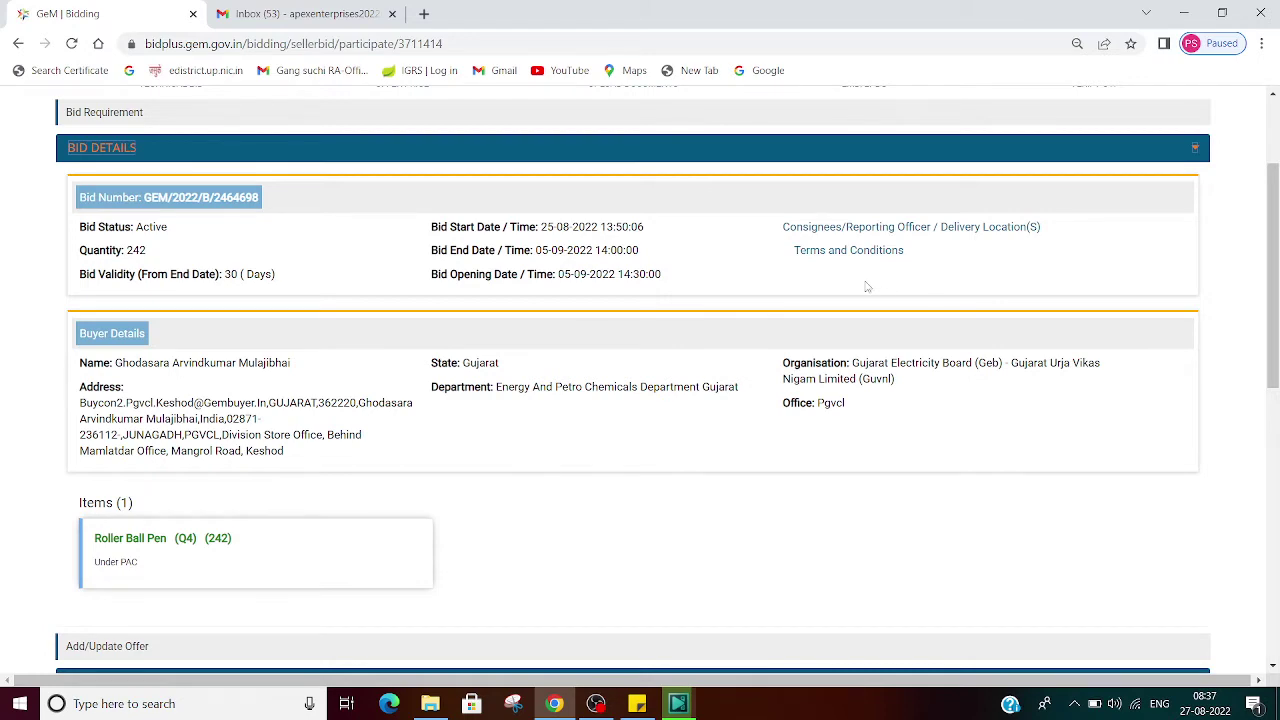
scroll(867, 287, down, 3)
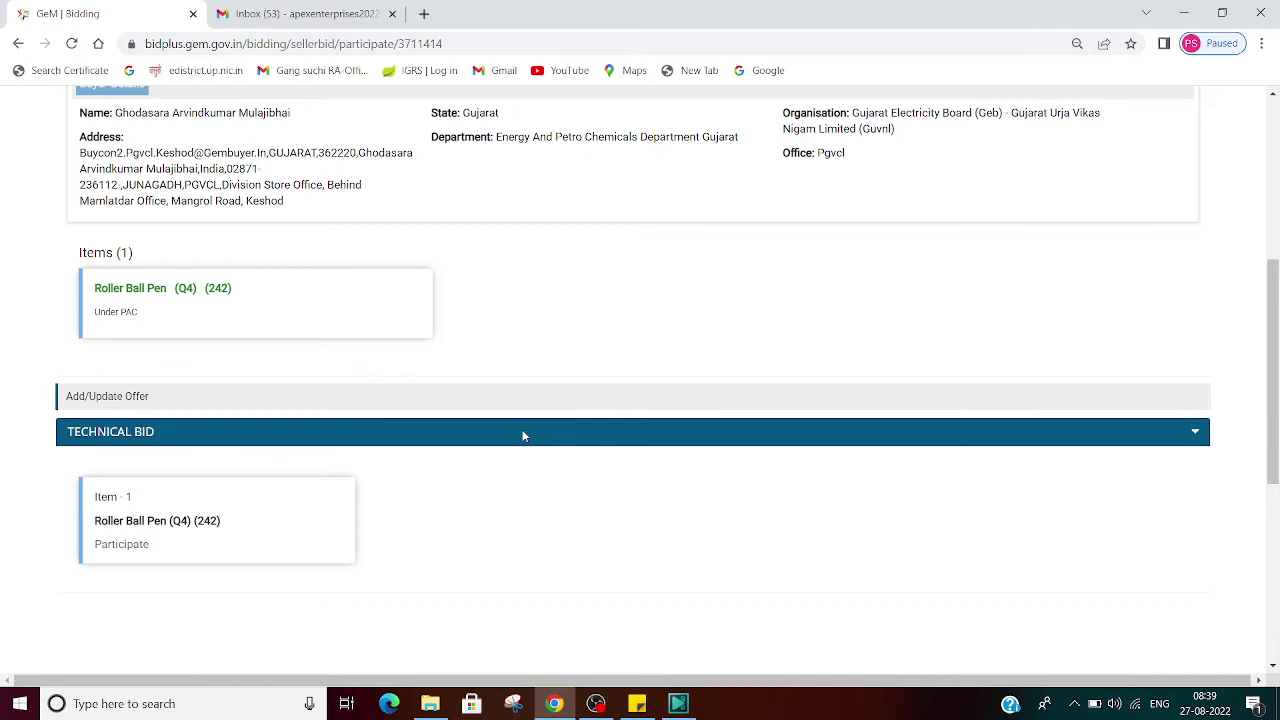
scroll(474, 429, down, 3)
scroll(460, 429, up, 2)
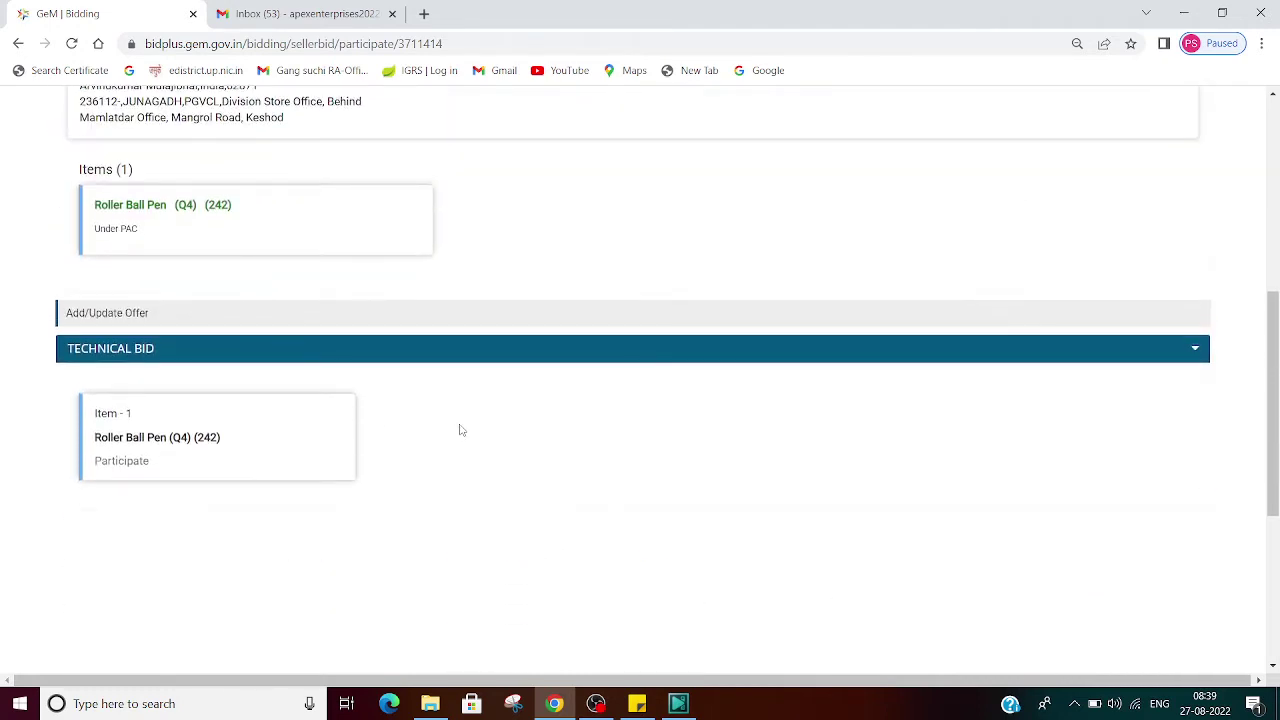
click(130, 463)
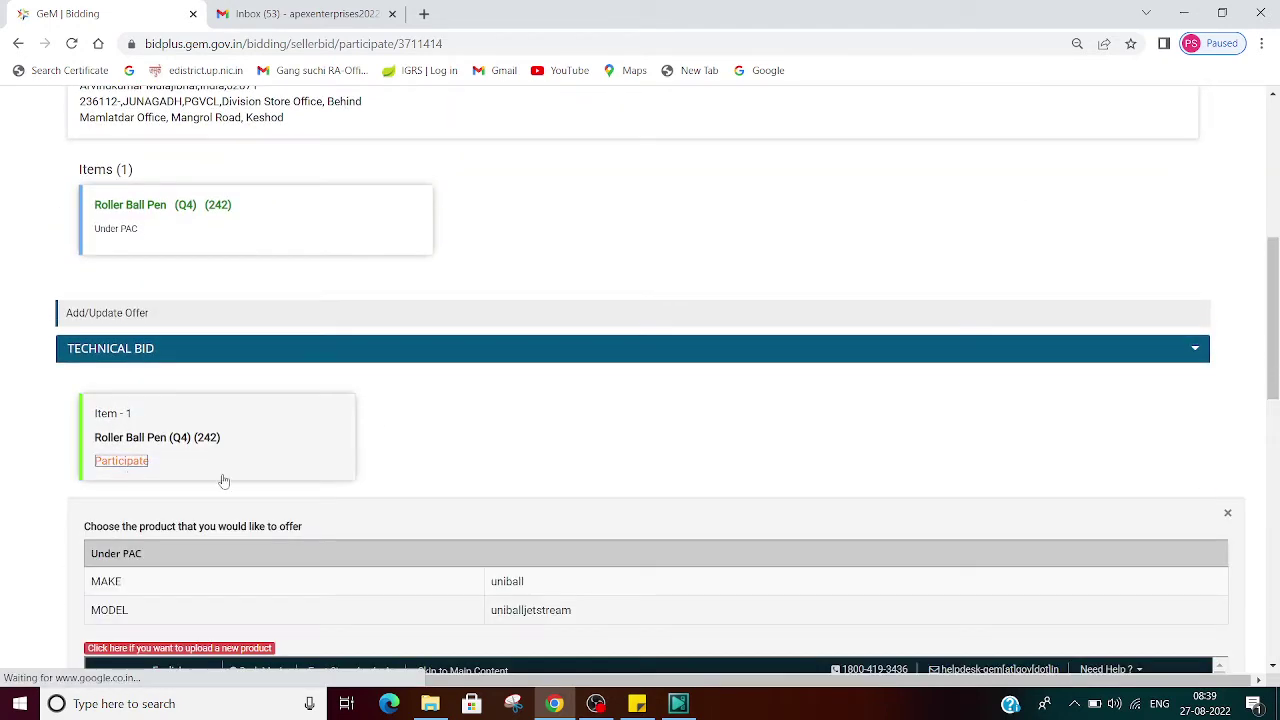
scroll(576, 411, down, 1)
scroll(576, 411, down, 3)
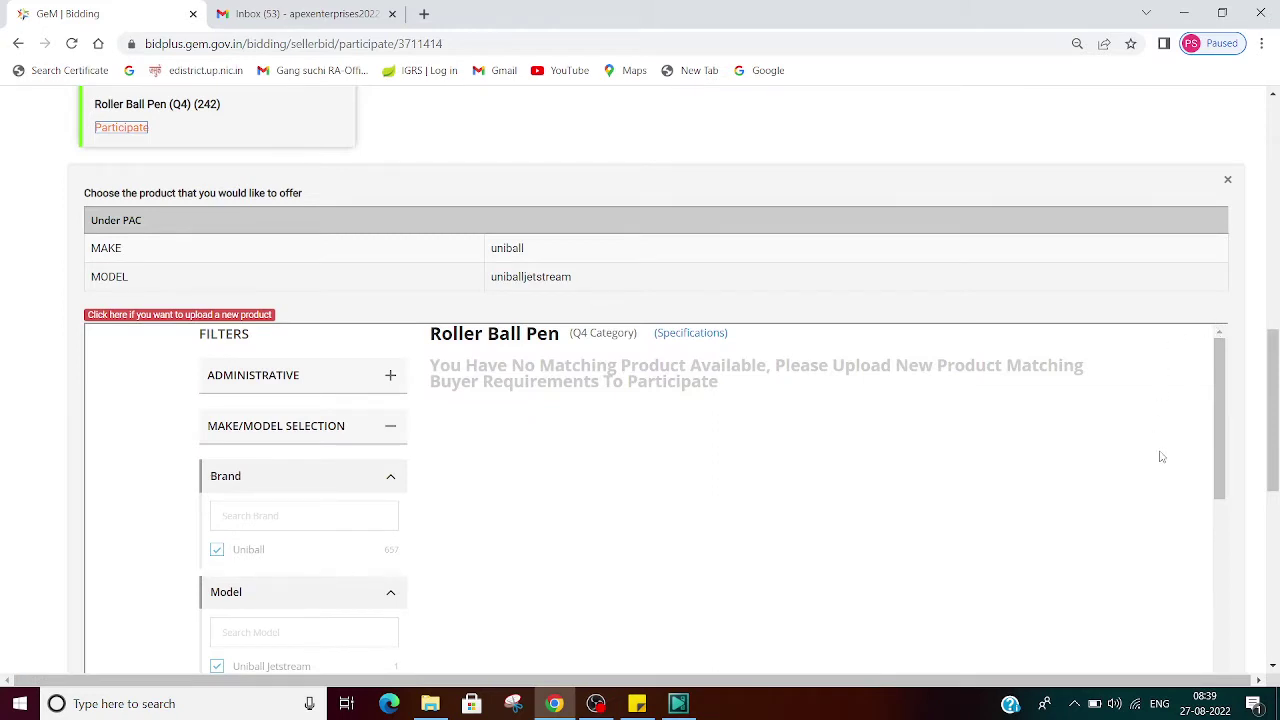
scroll(1160, 456, down, 3)
scroll(1276, 383, down, 2)
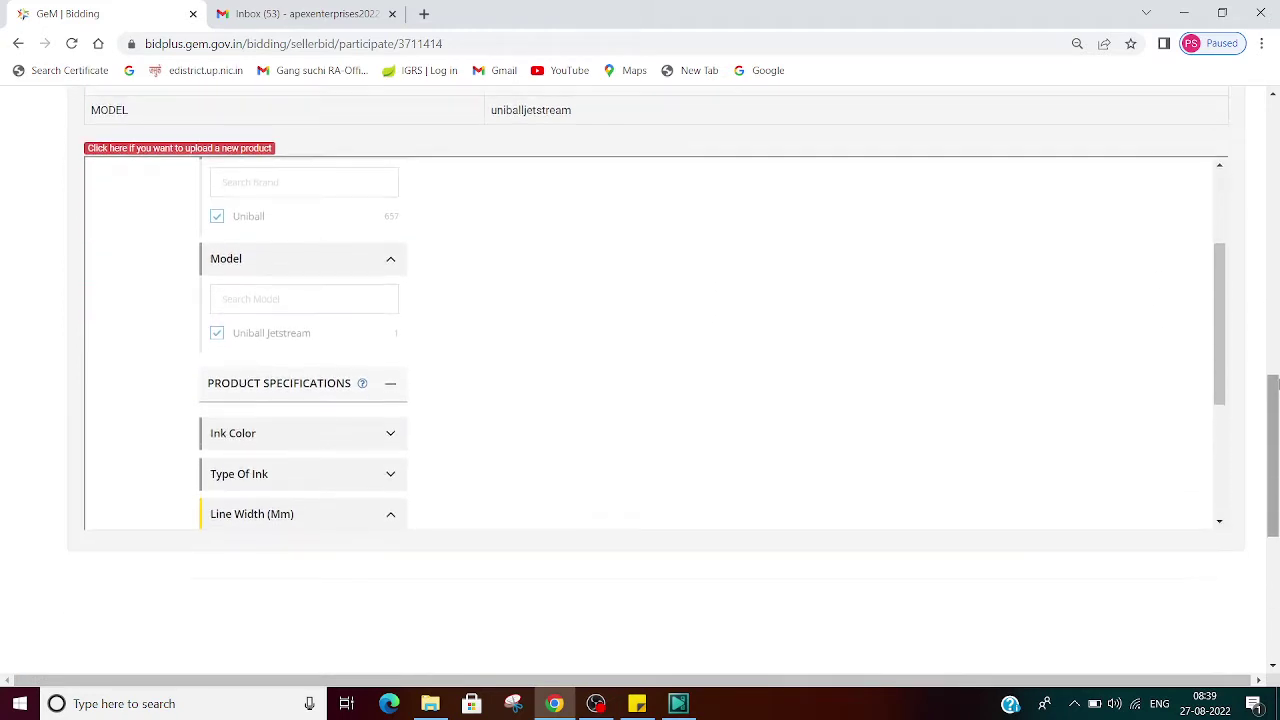
scroll(1276, 383, up, 1)
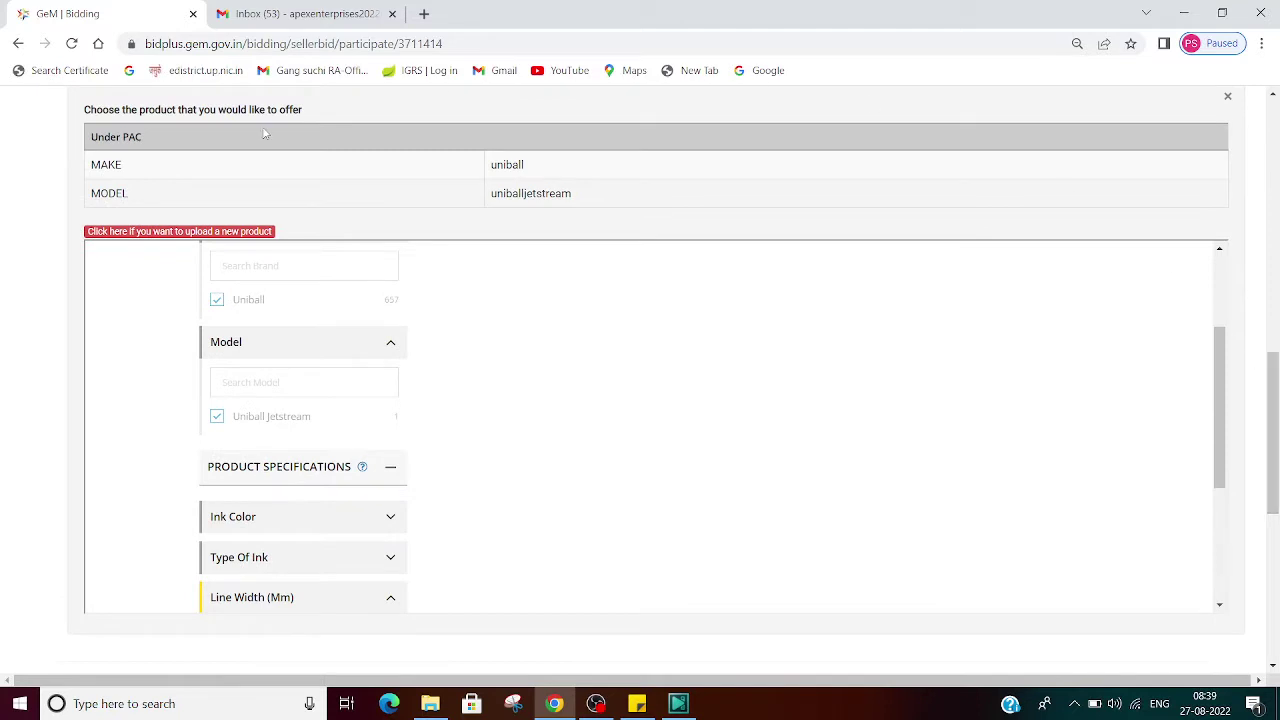
scroll(232, 229, up, 1)
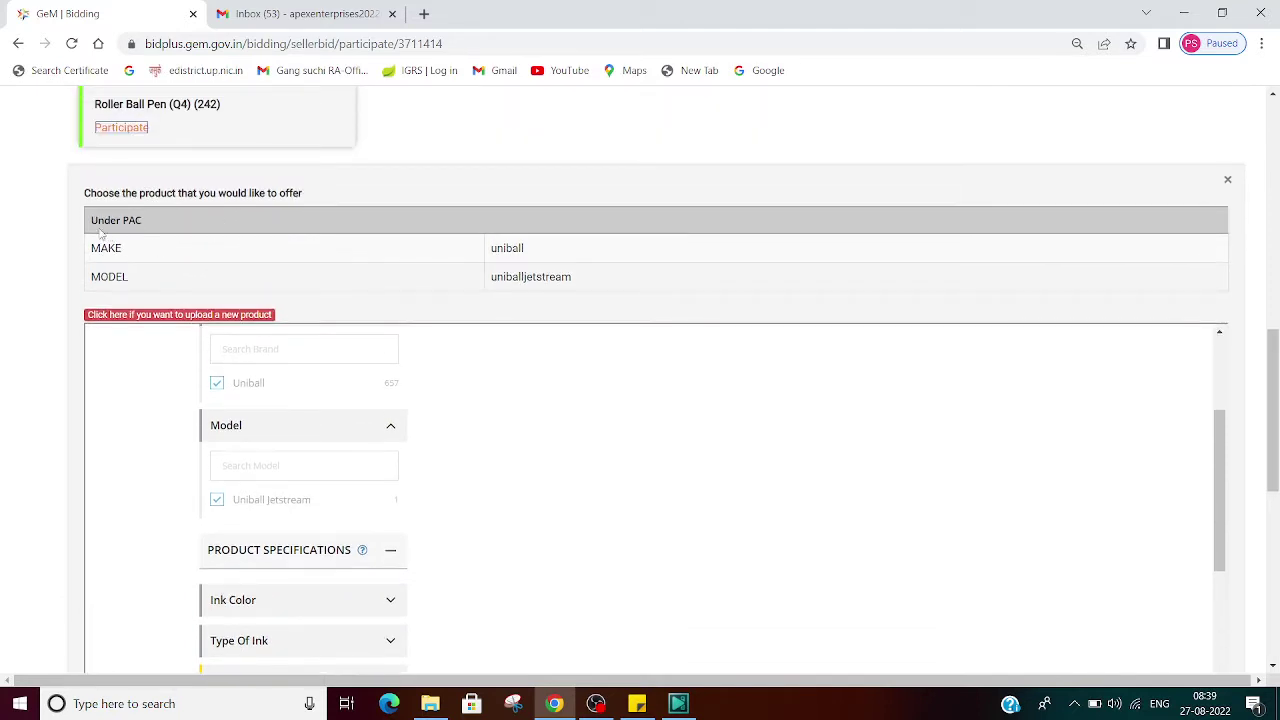
drag(90, 220, 172, 226)
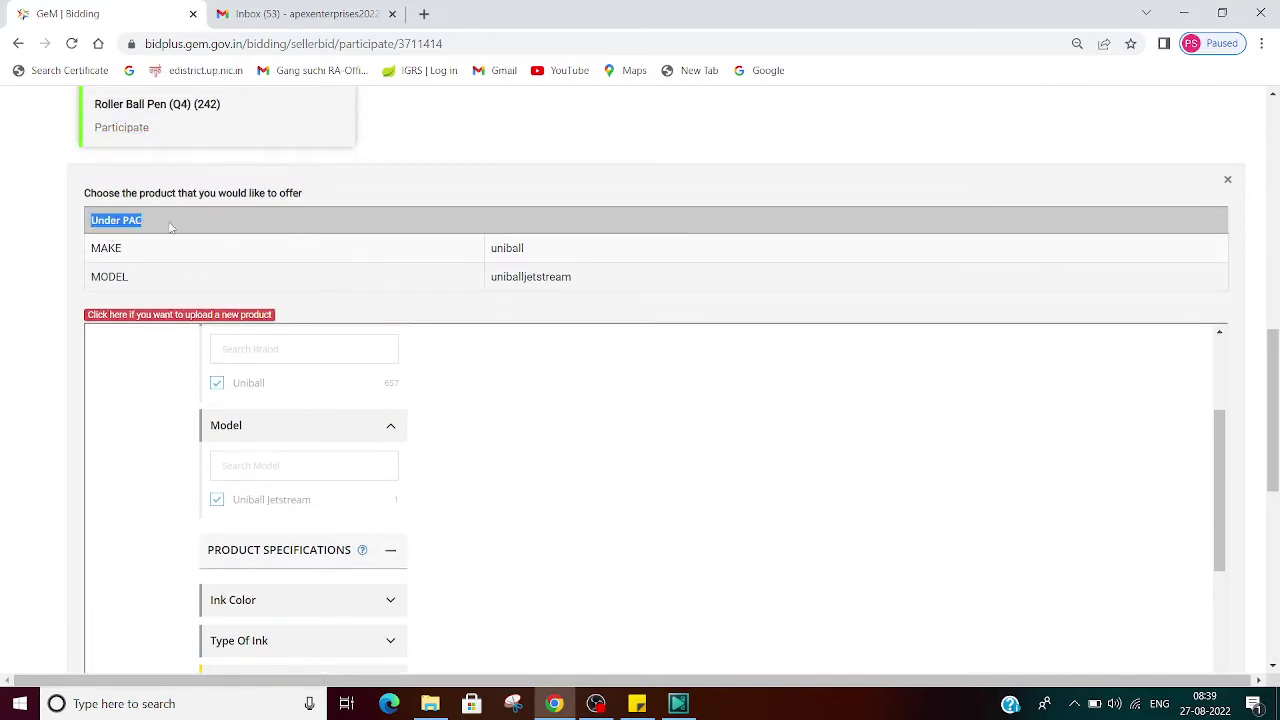
double_click(507, 248)
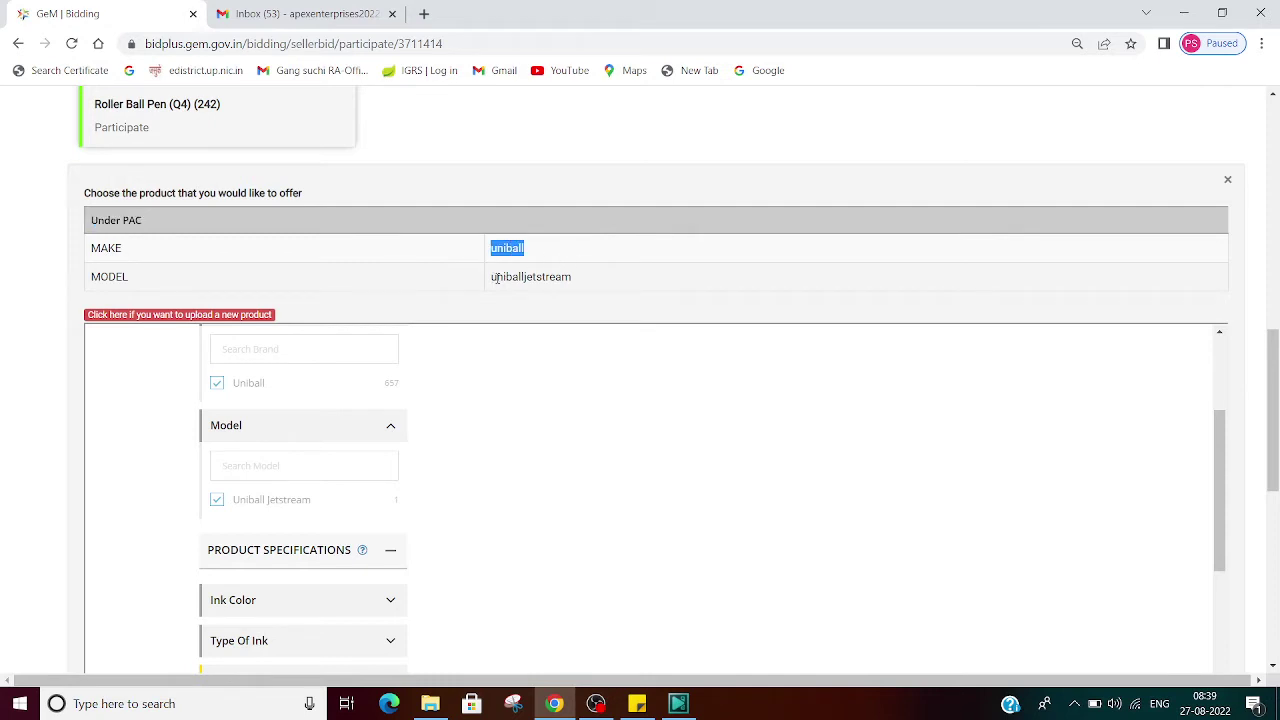
drag(492, 277, 608, 280)
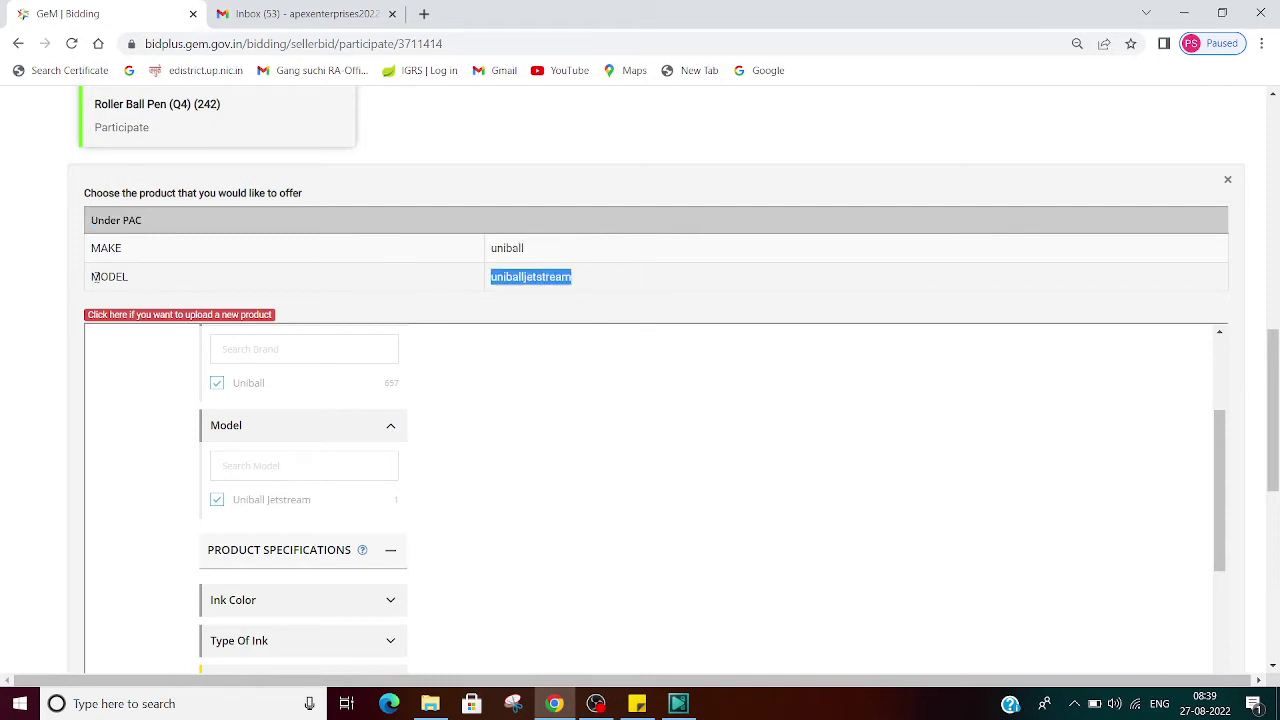
drag(92, 277, 160, 279)
click(163, 277)
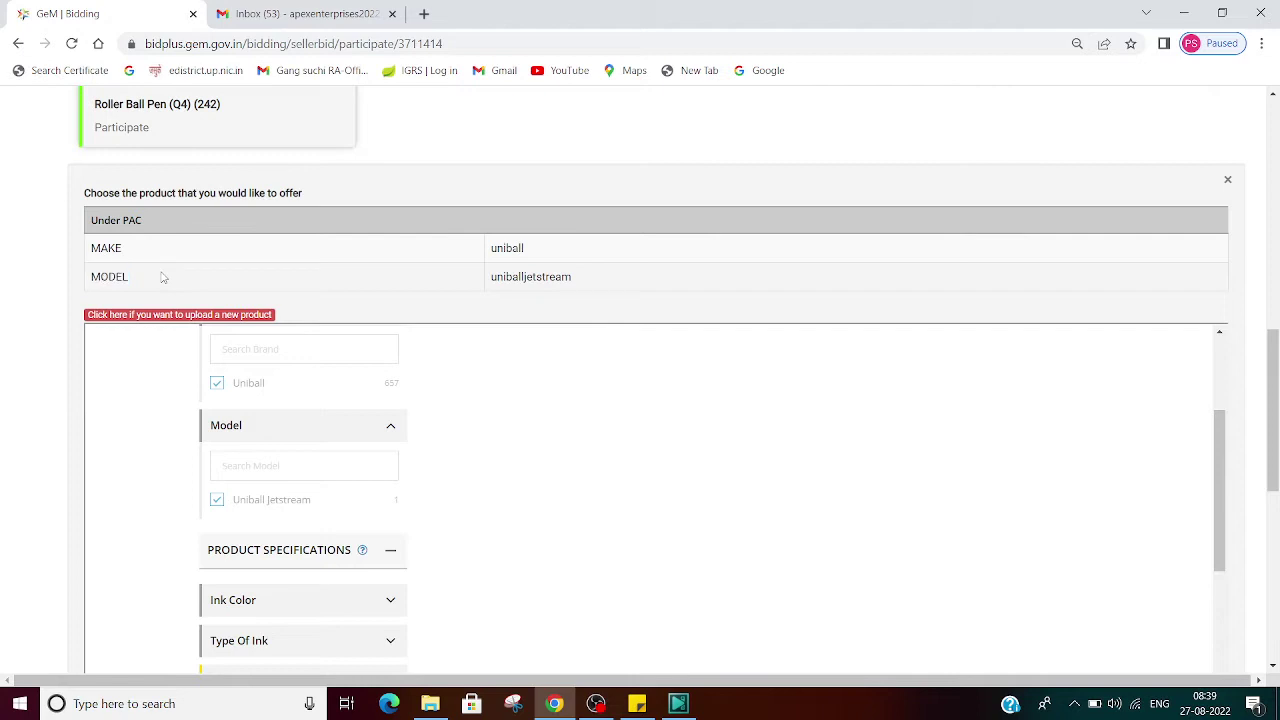
double_click(118, 251)
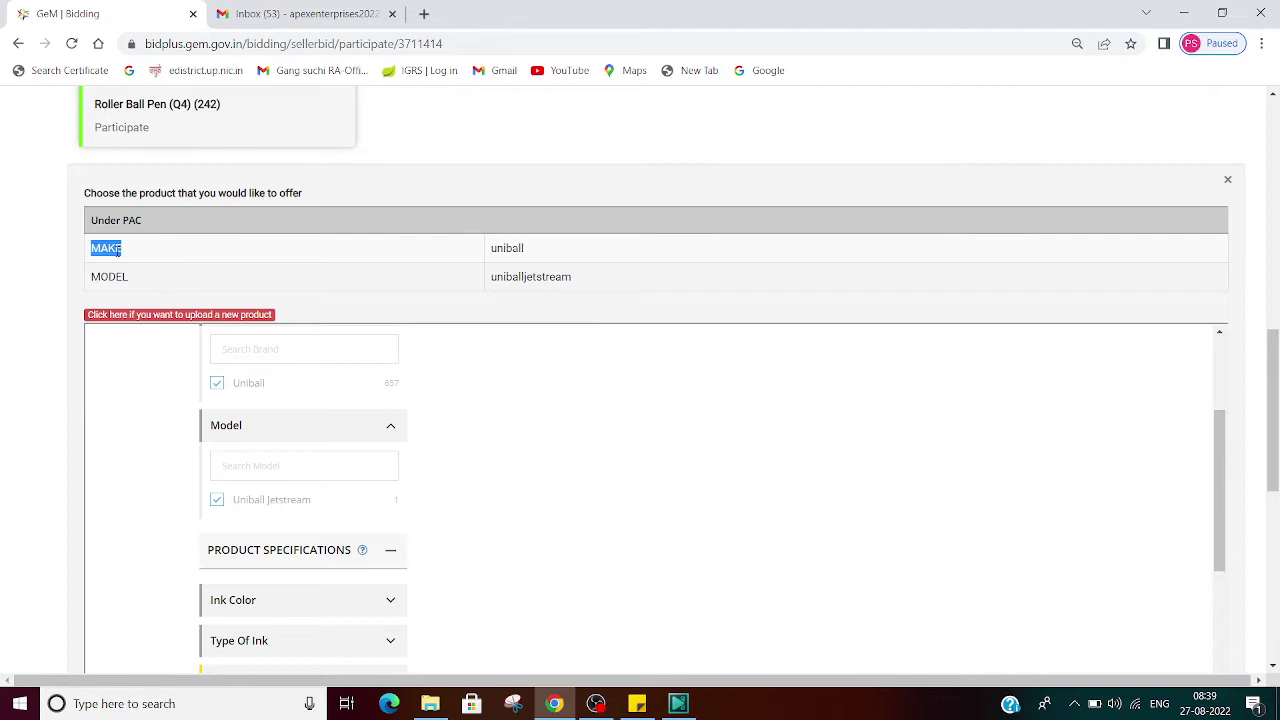
click(509, 250)
double_click(518, 251)
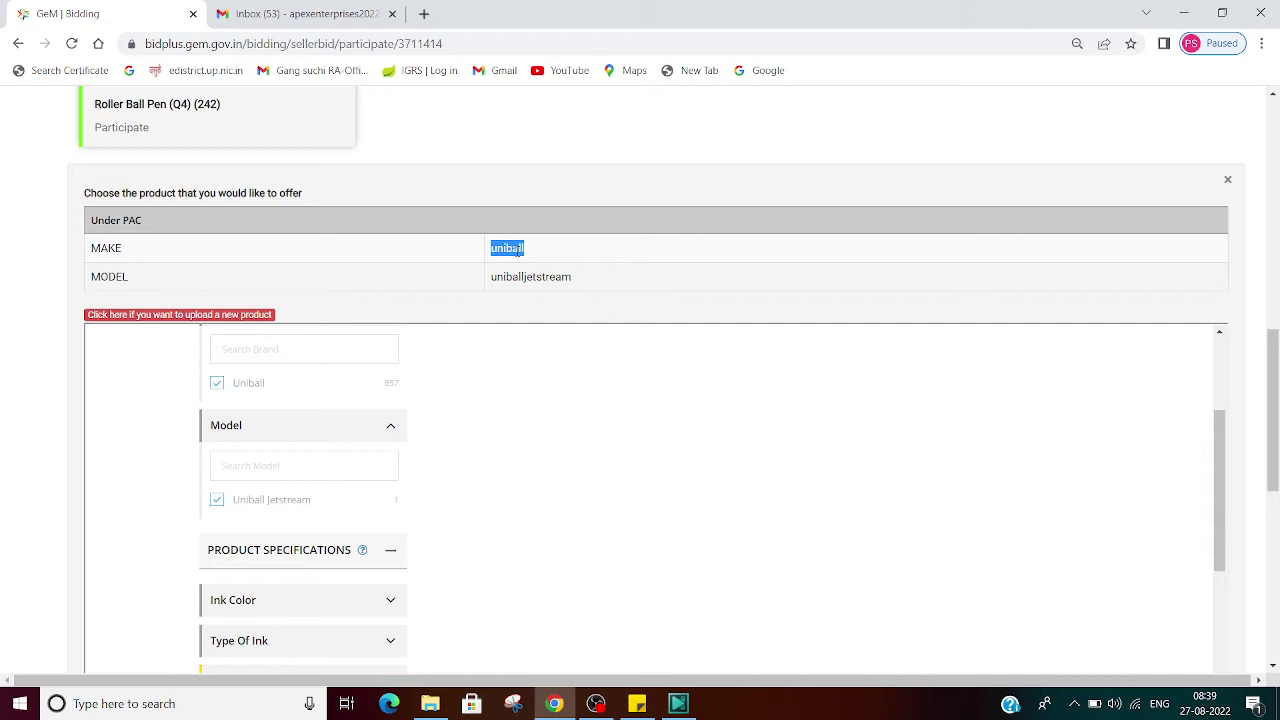
Step: Search Google for 'uniball pen' in a new browser tab
click(423, 13)
text(GOO)
key(Return)
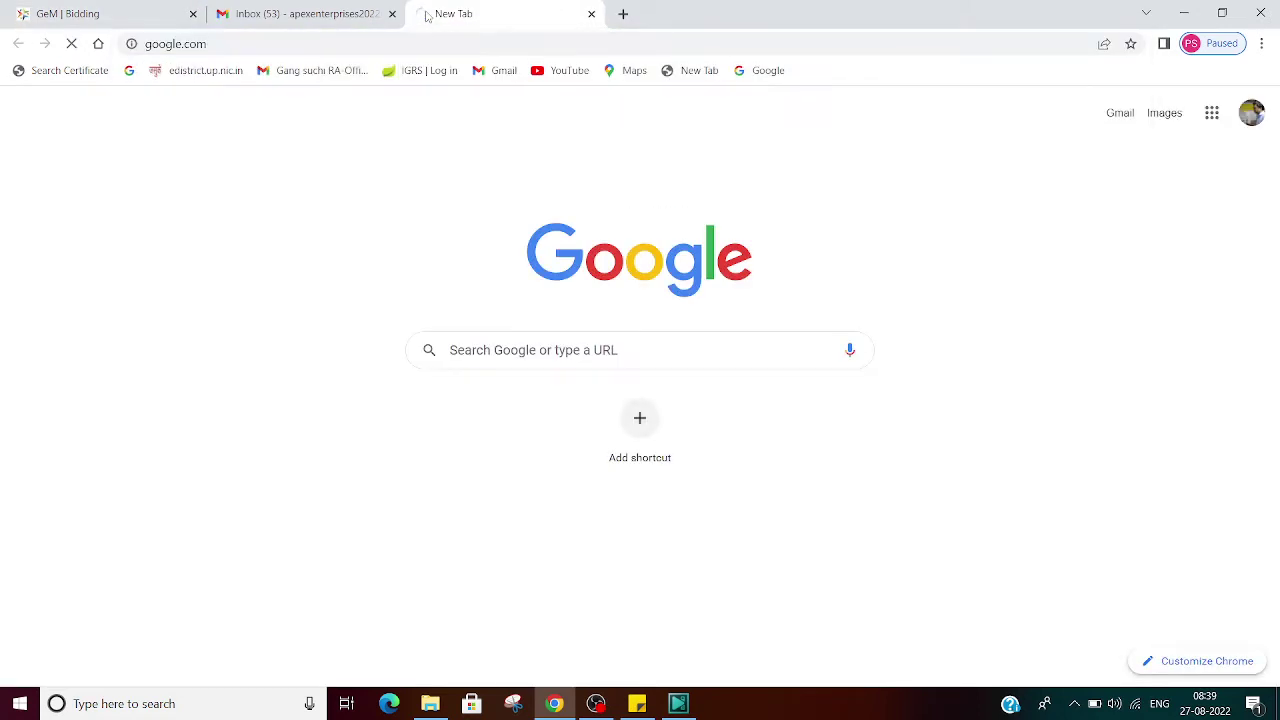
click(517, 320)
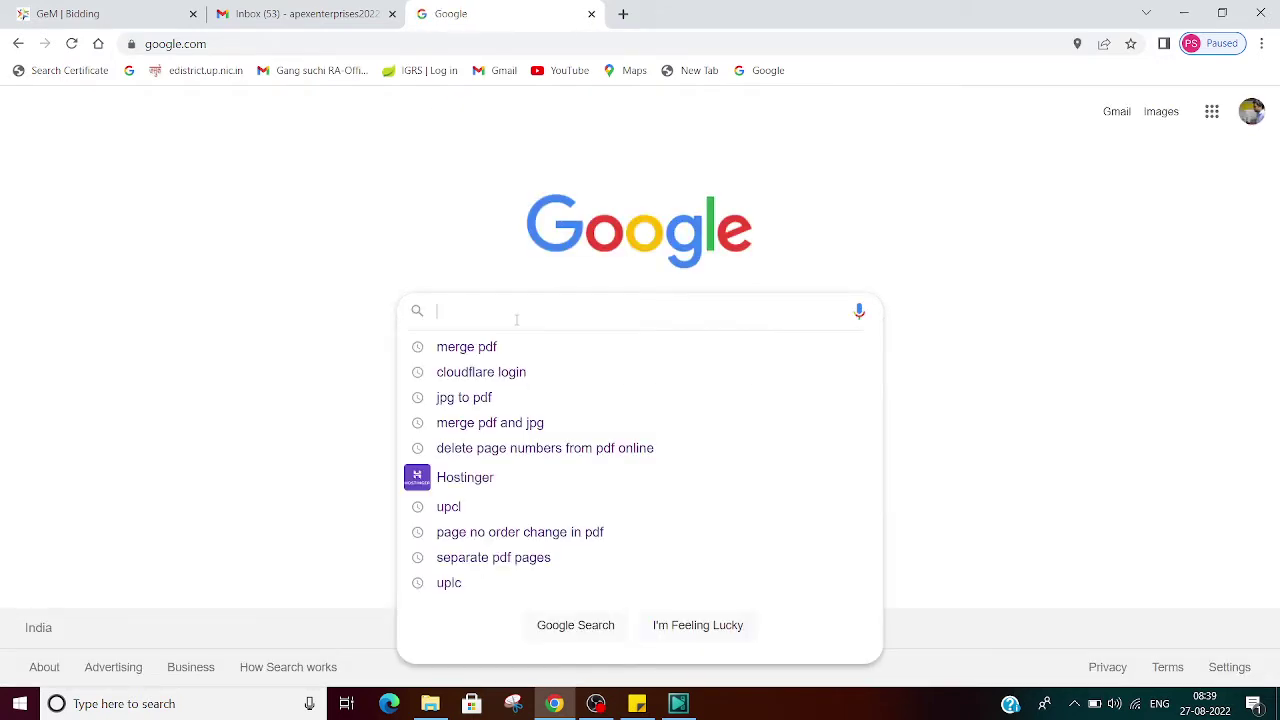
text(uniball)
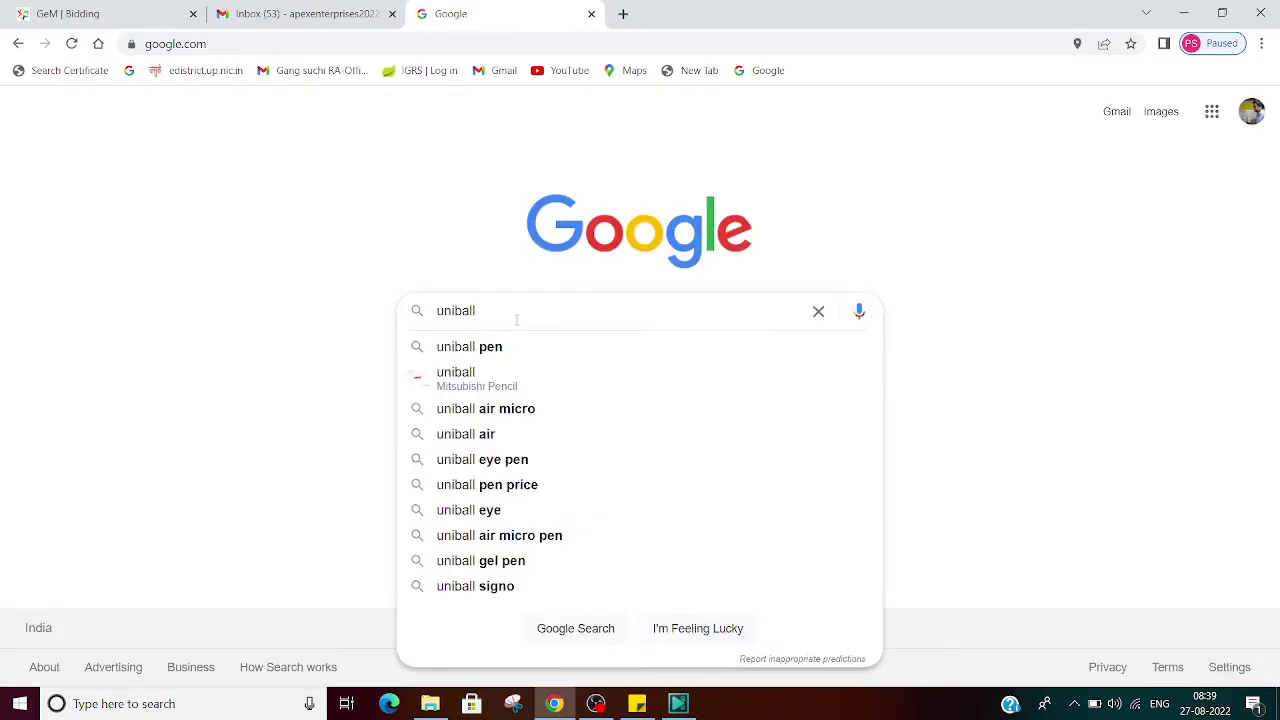
click(506, 348)
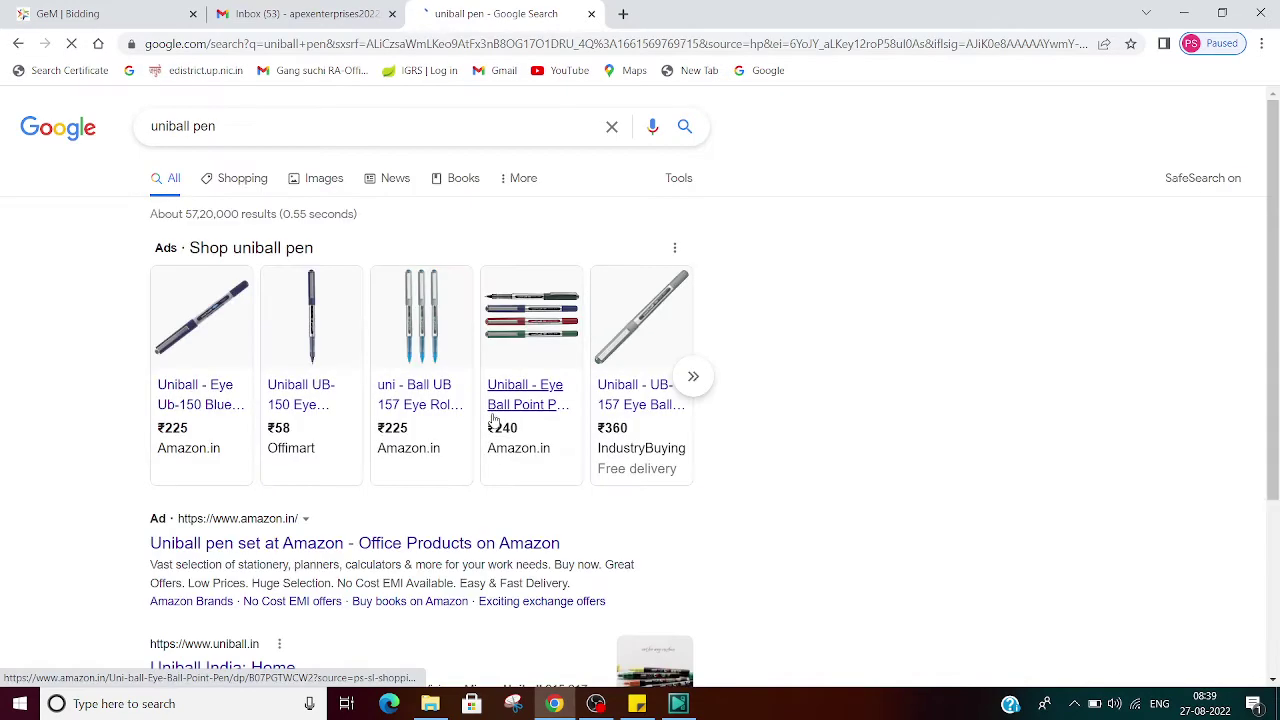
Step: Open the Uniball India home page in its own tab and return to the GeM bid
scroll(641, 465, down, 1)
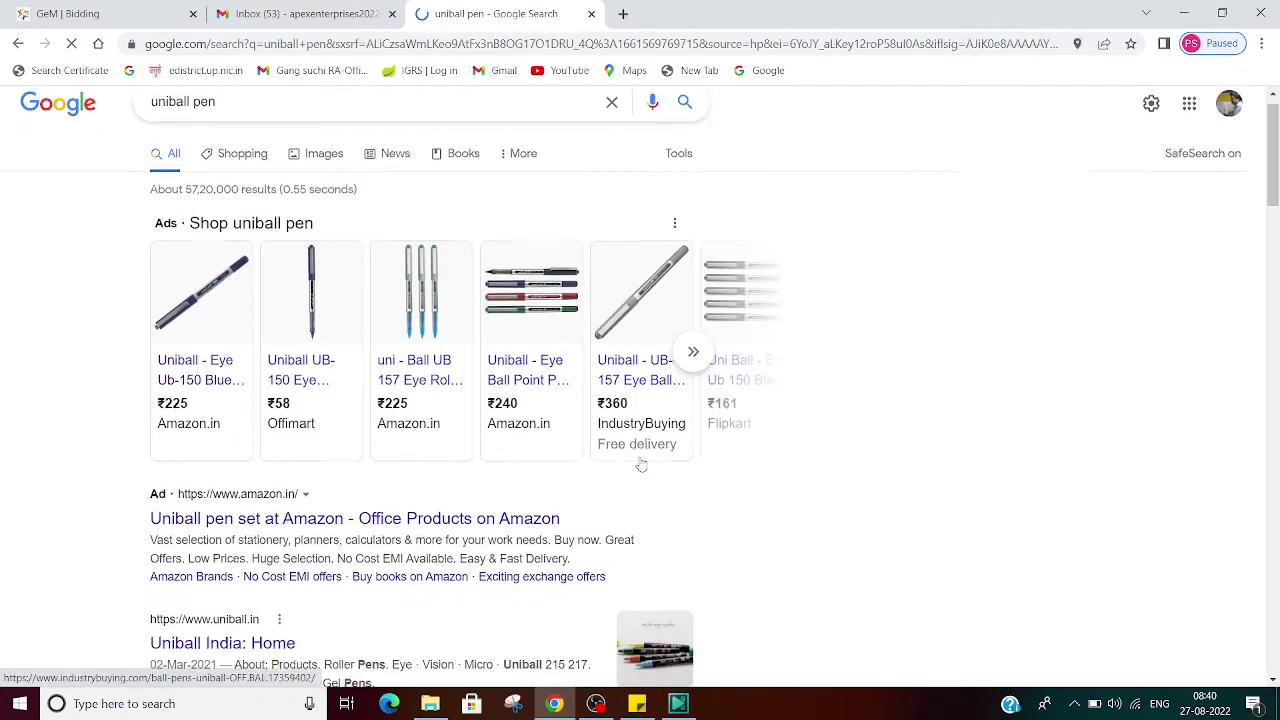
scroll(641, 465, down, 1)
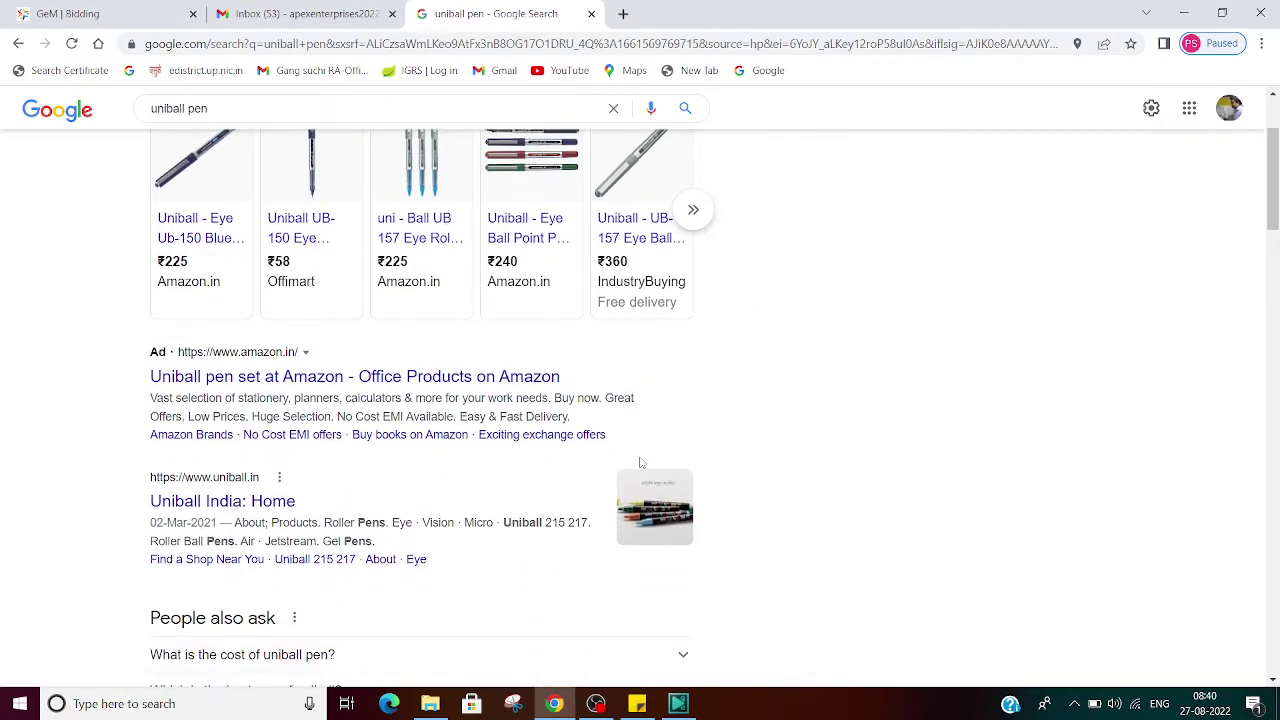
scroll(600, 455, down, 1)
right_click(234, 338)
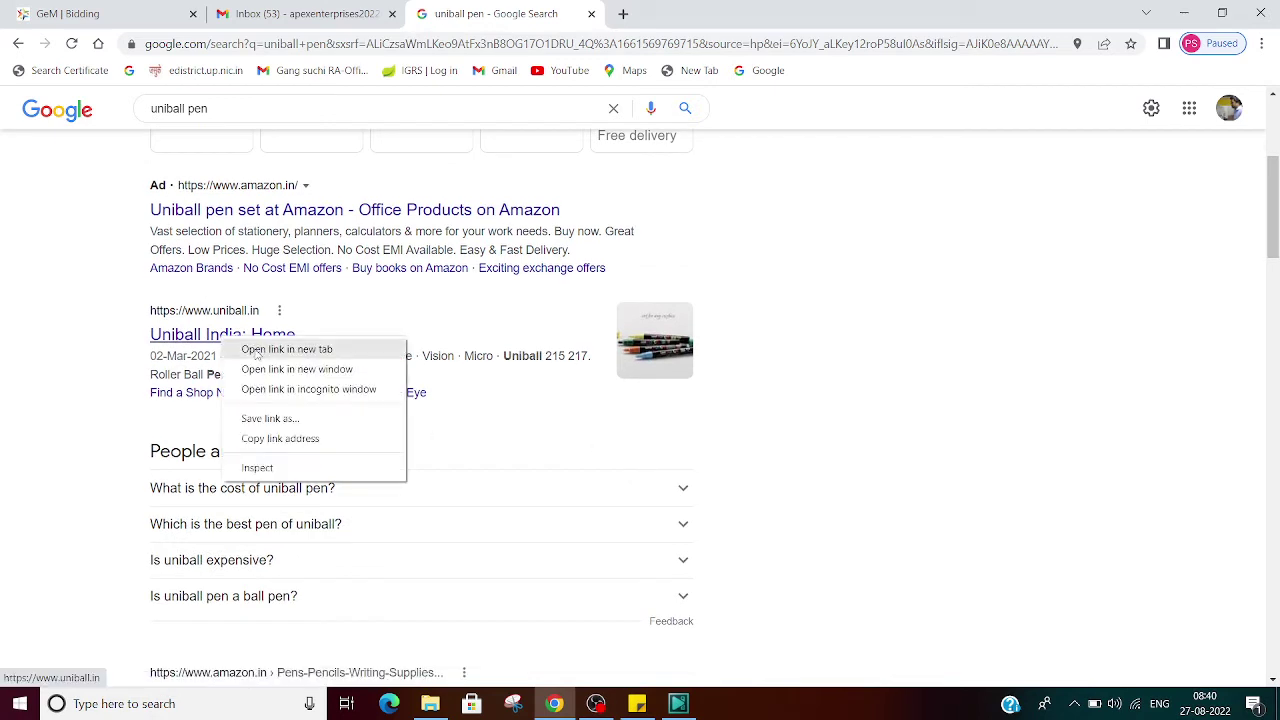
click(257, 350)
click(650, 10)
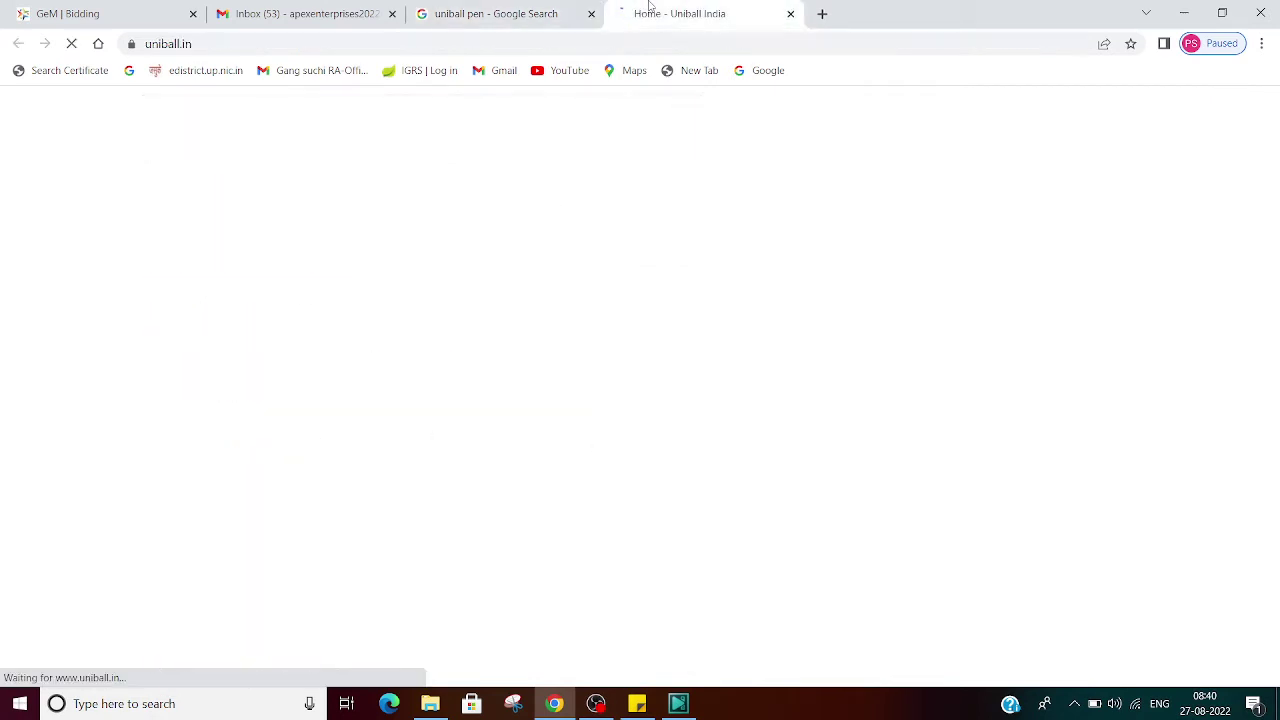
click(140, 9)
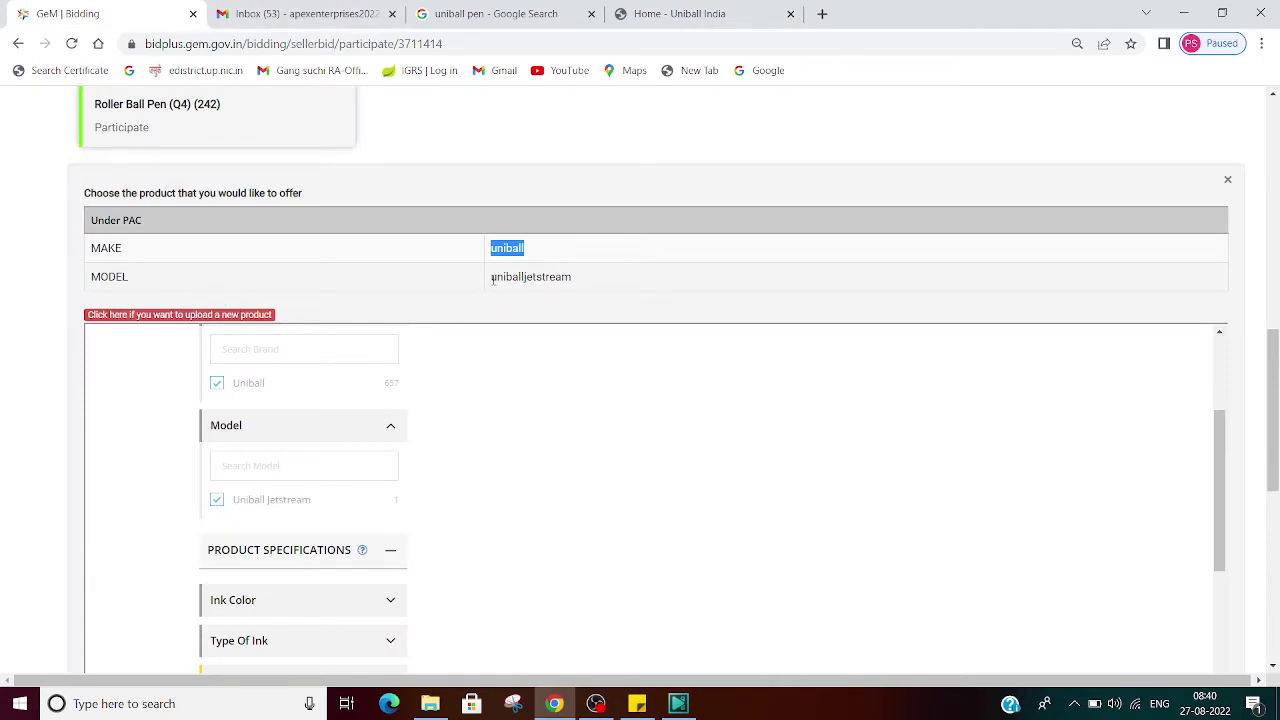
drag(496, 278, 550, 278)
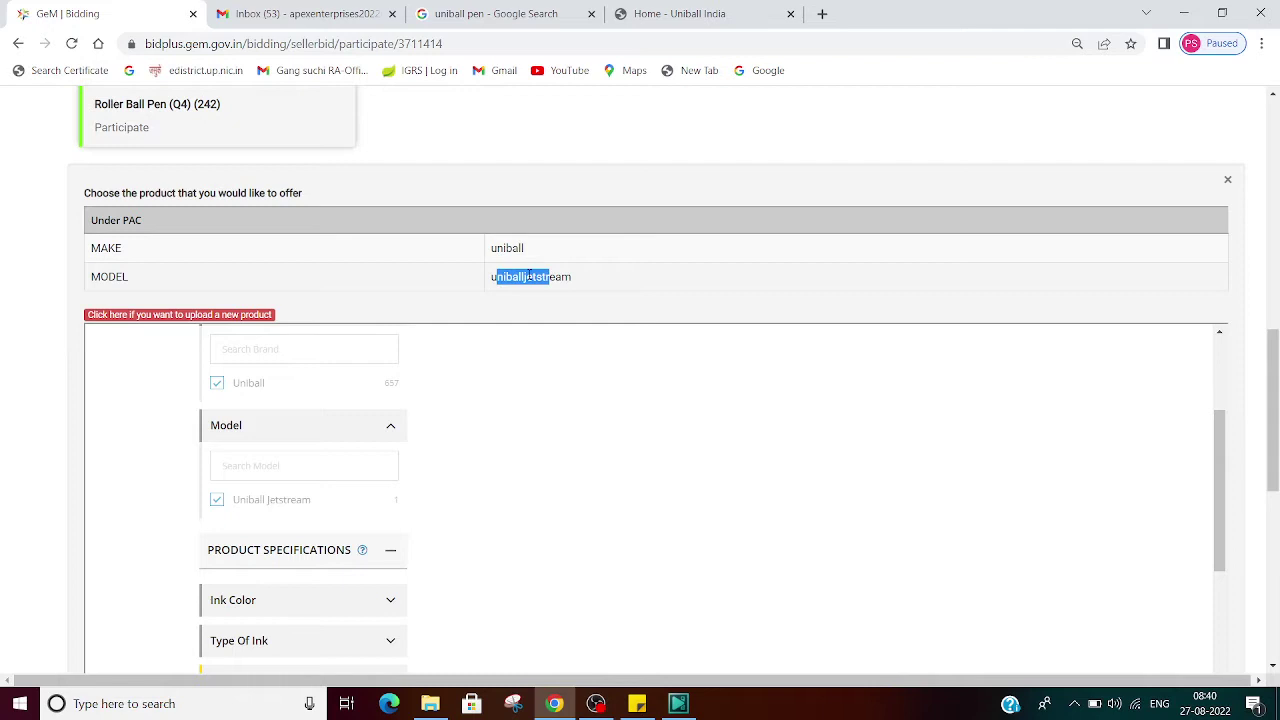
double_click(124, 277)
double_click(511, 278)
click(680, 13)
scroll(585, 457, down, 5)
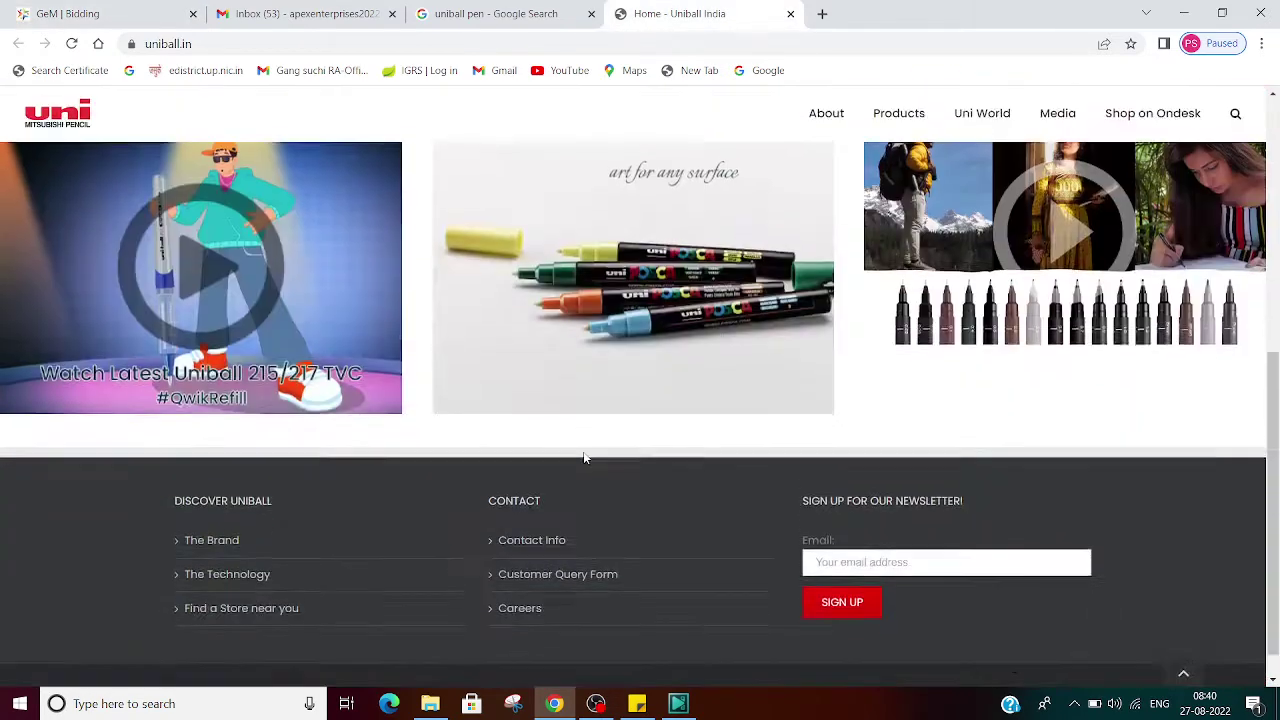
scroll(585, 457, up, 6)
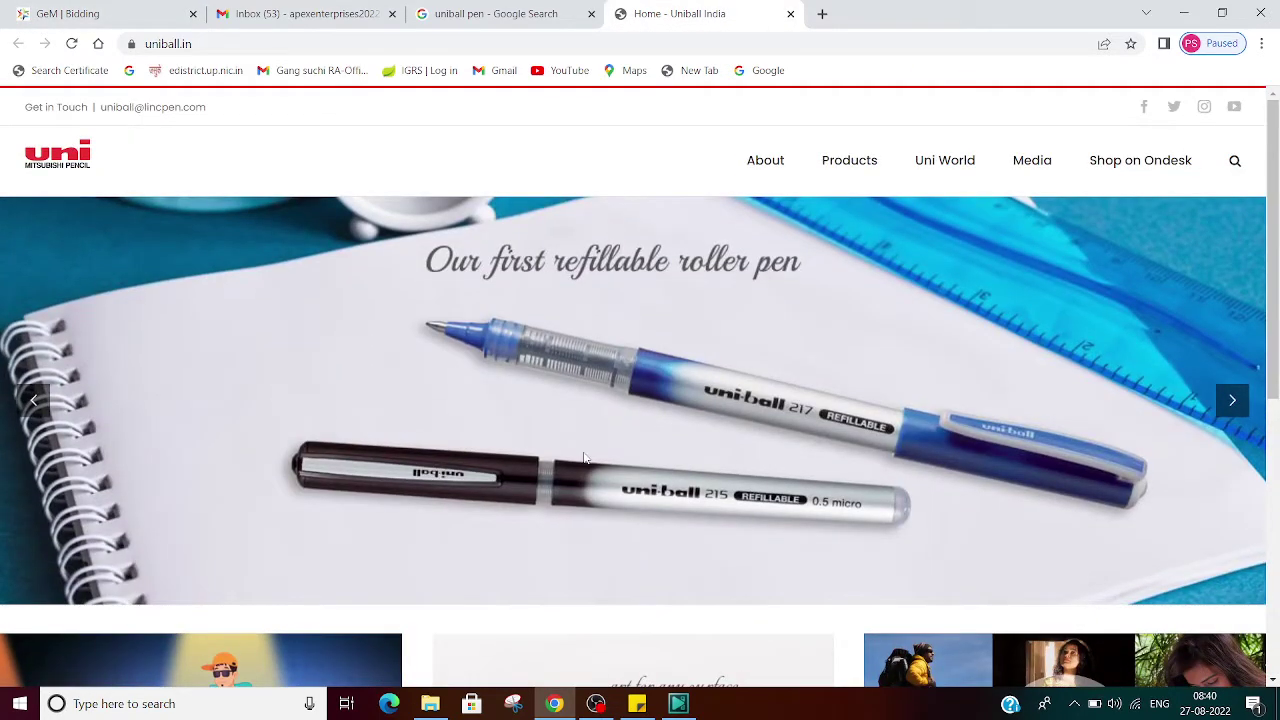
mouse_move(854, 174)
mouse_move(852, 222)
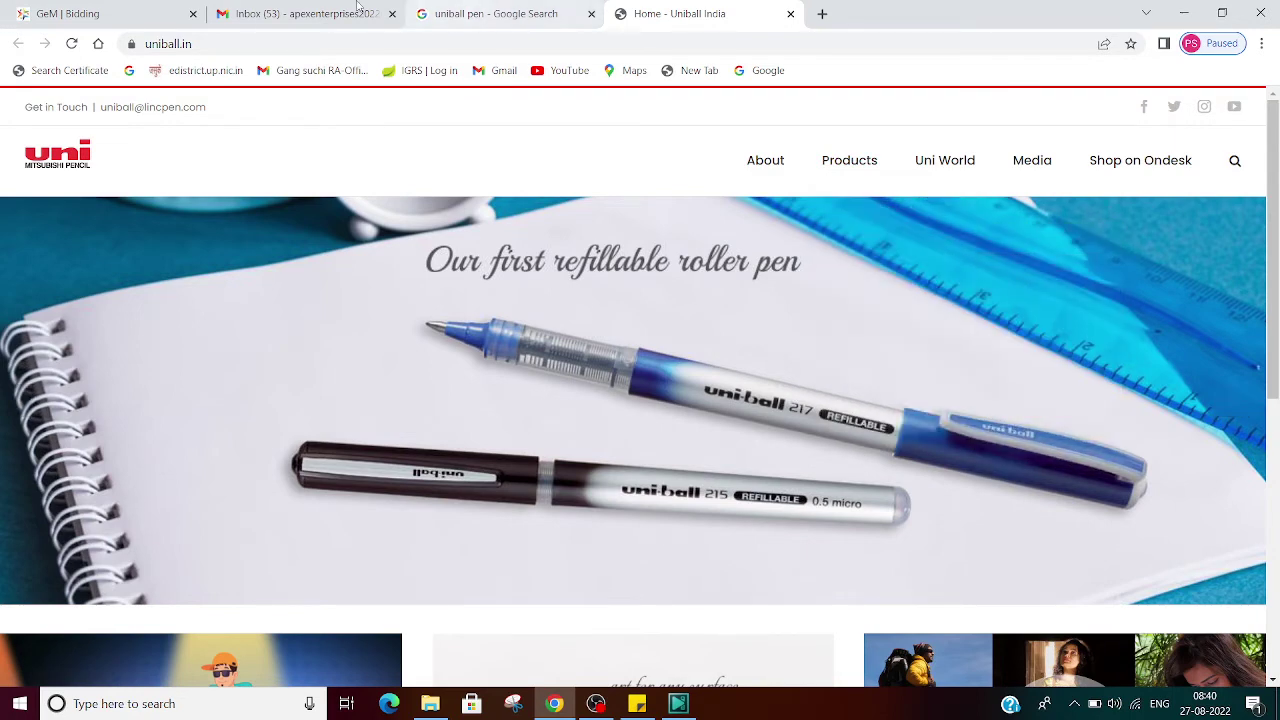
click(128, 8)
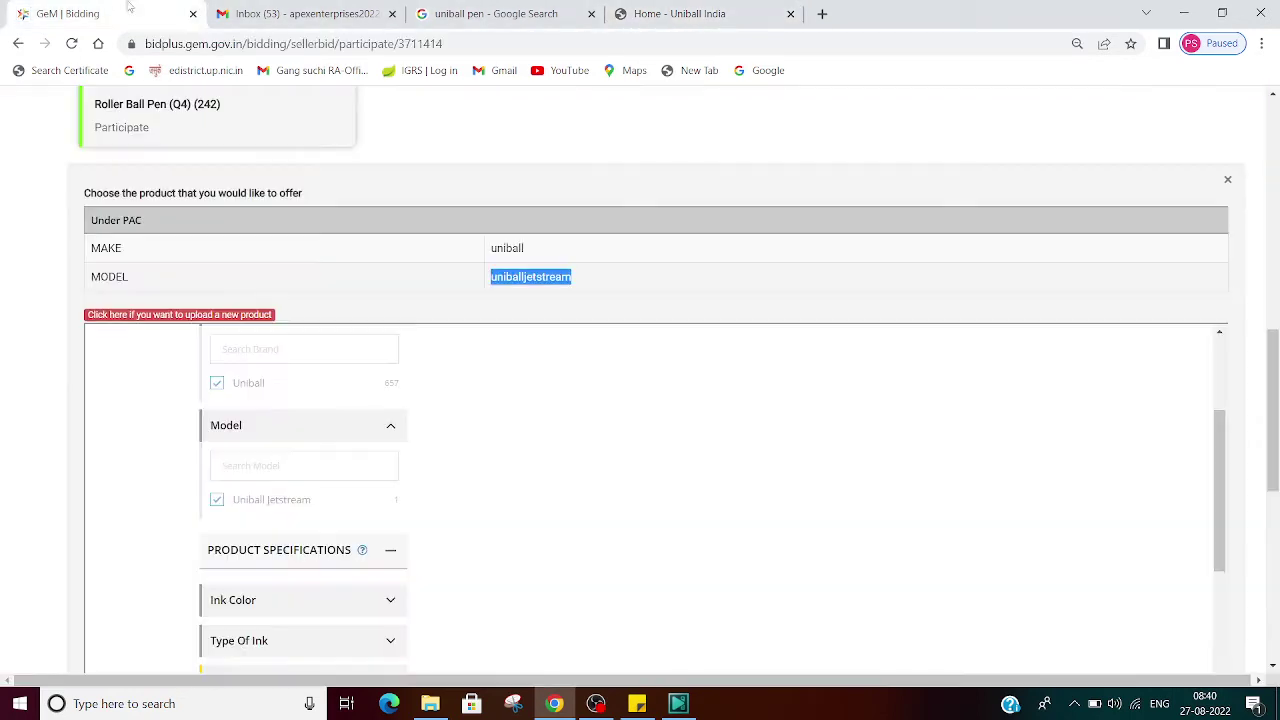
Step: Review the Line Width 0.5 and TC Ball Tip 0.7 filters and highlight the 'No Matching Product' notice
click(666, 456)
scroll(670, 520, down, 3)
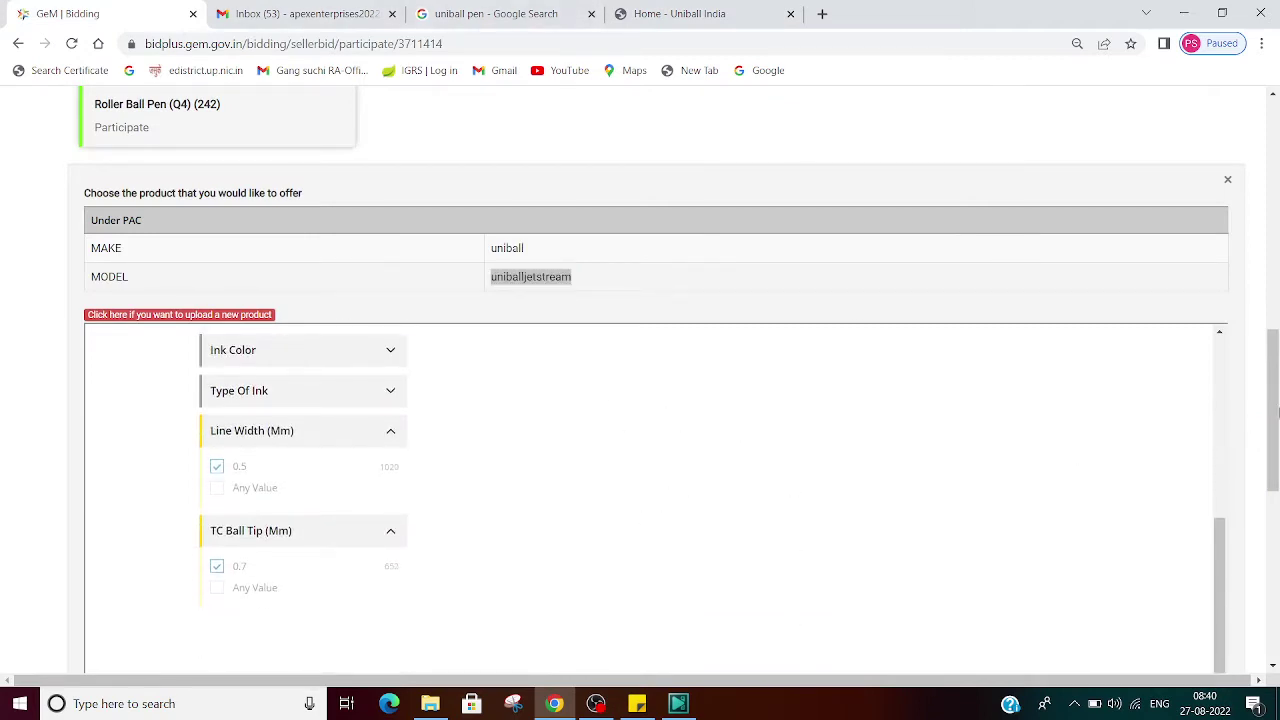
drag(1274, 432, 1275, 462)
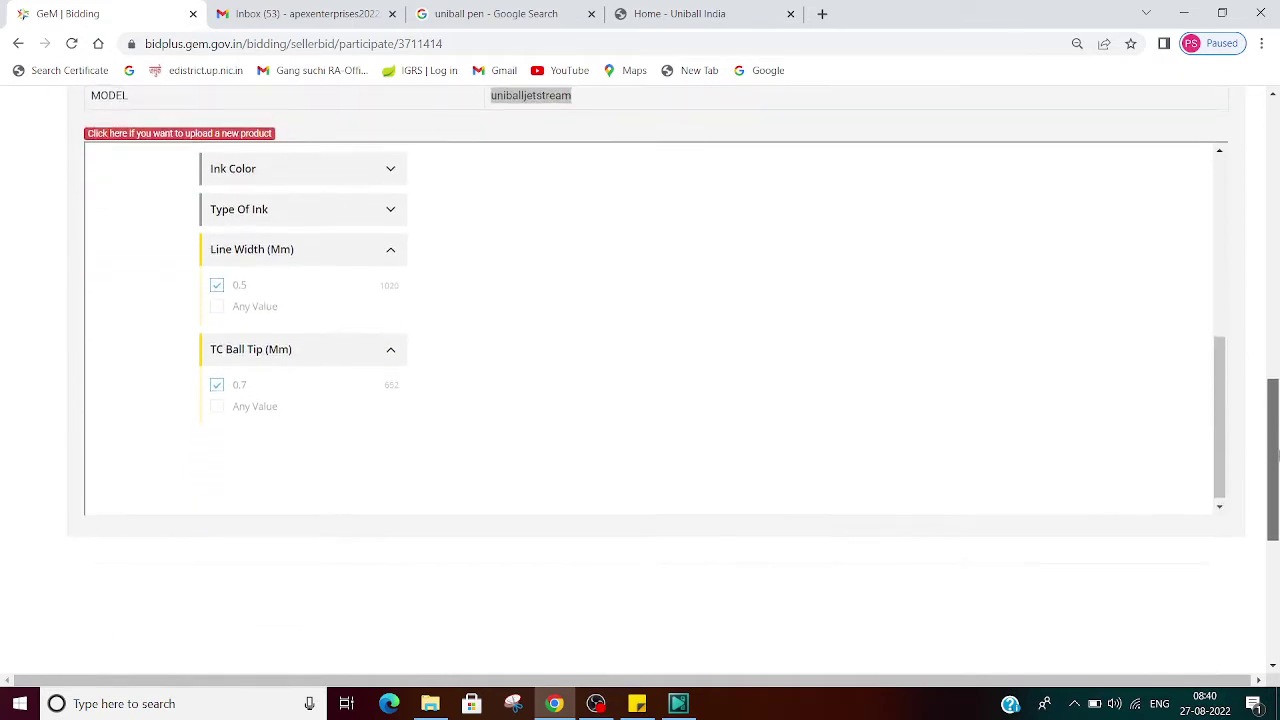
scroll(917, 363, up, 5)
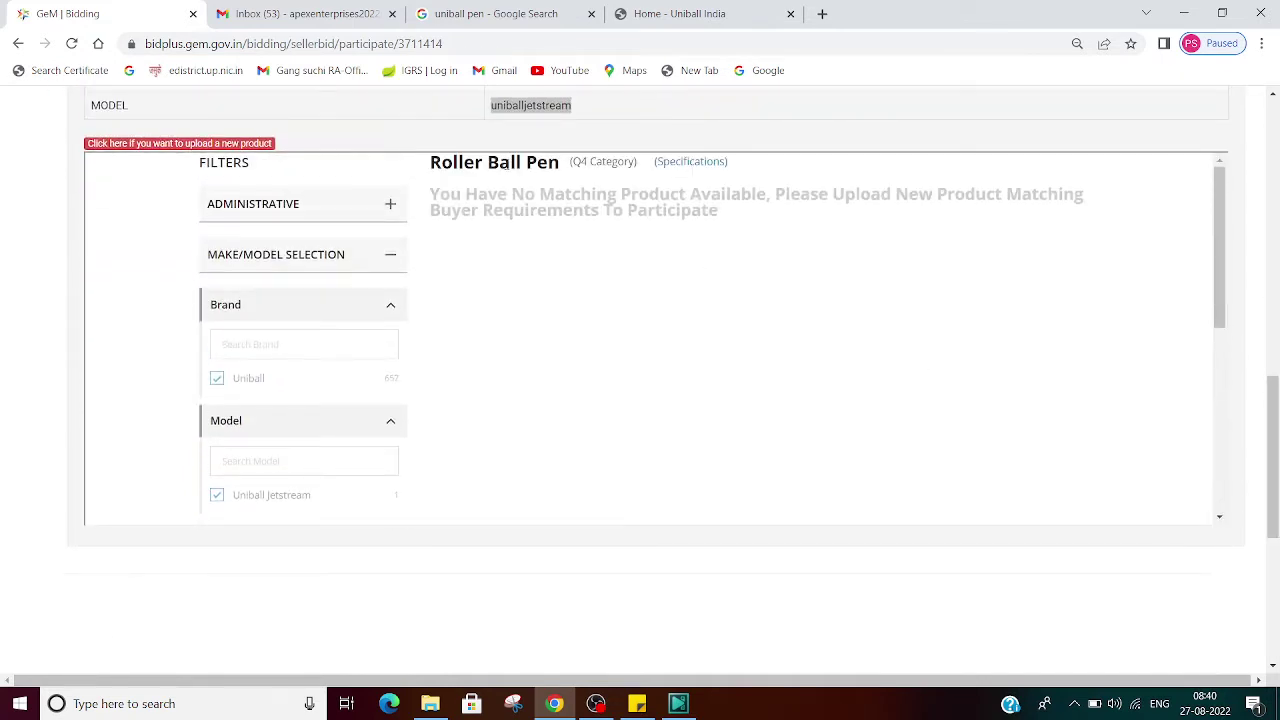
drag(430, 194, 731, 233)
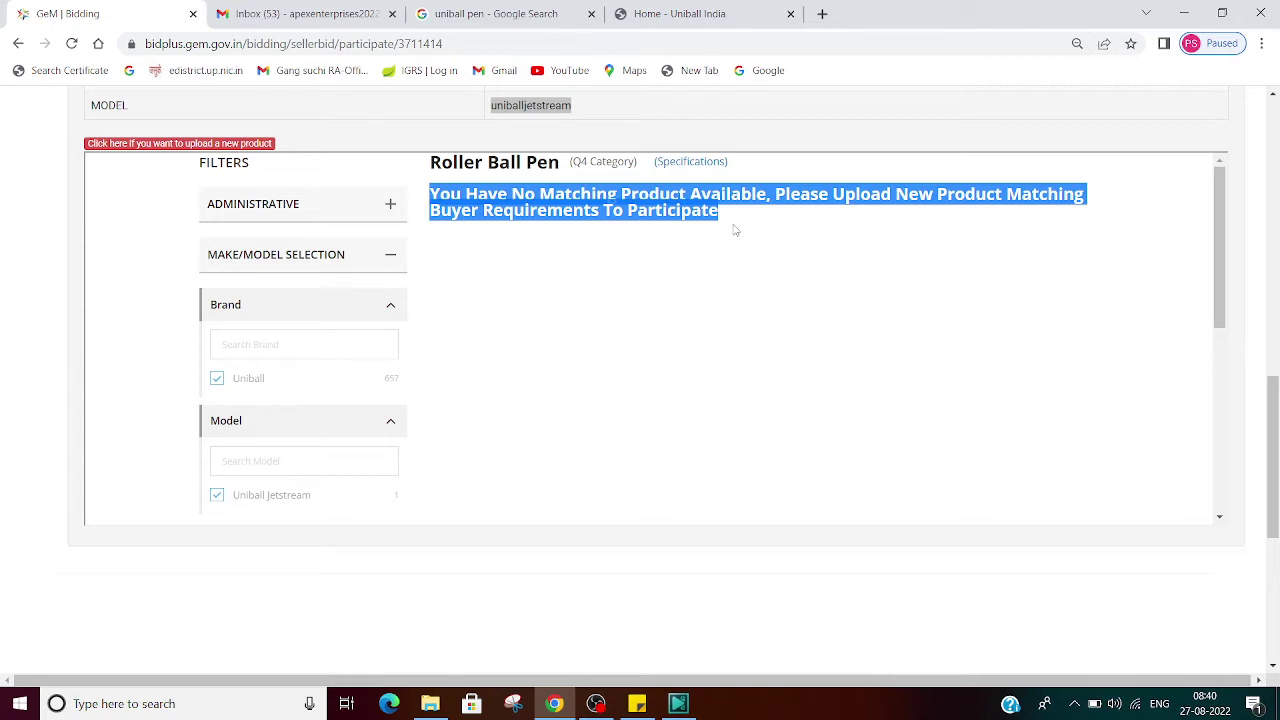
Step: Highlight the buyer-requirements wording, then follow the link to upload a new matching product
click(737, 297)
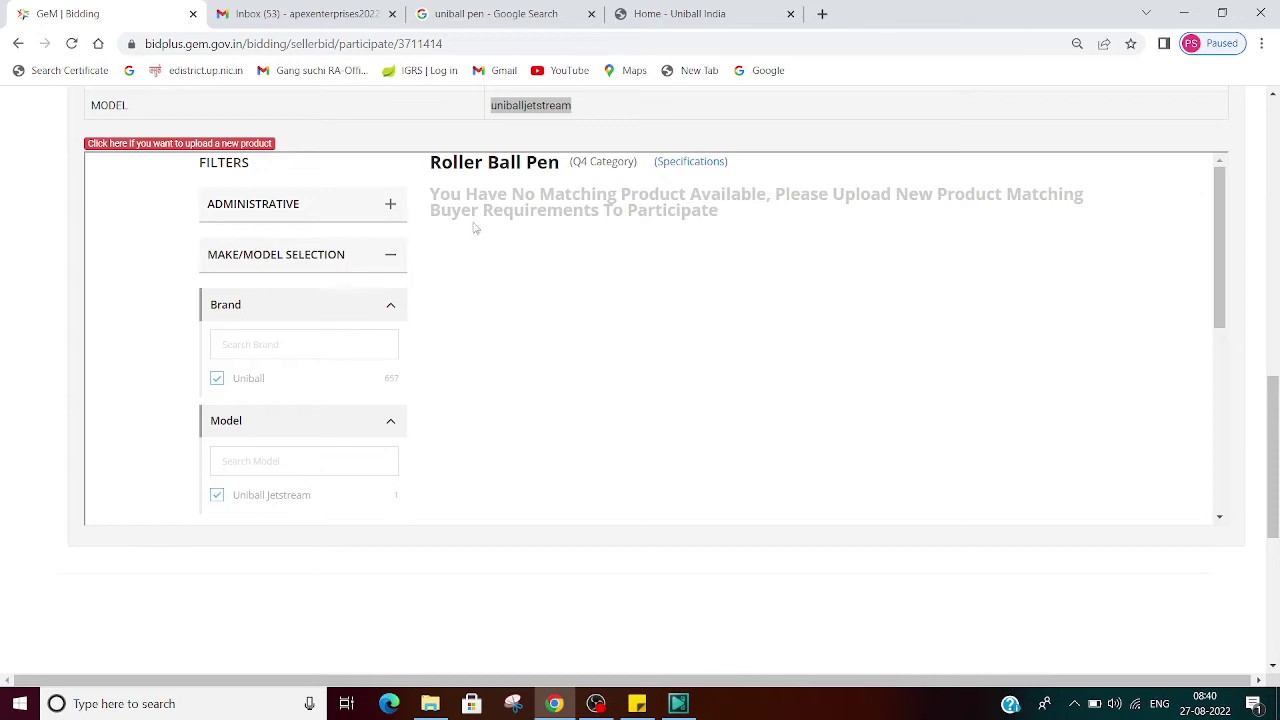
drag(430, 210, 720, 212)
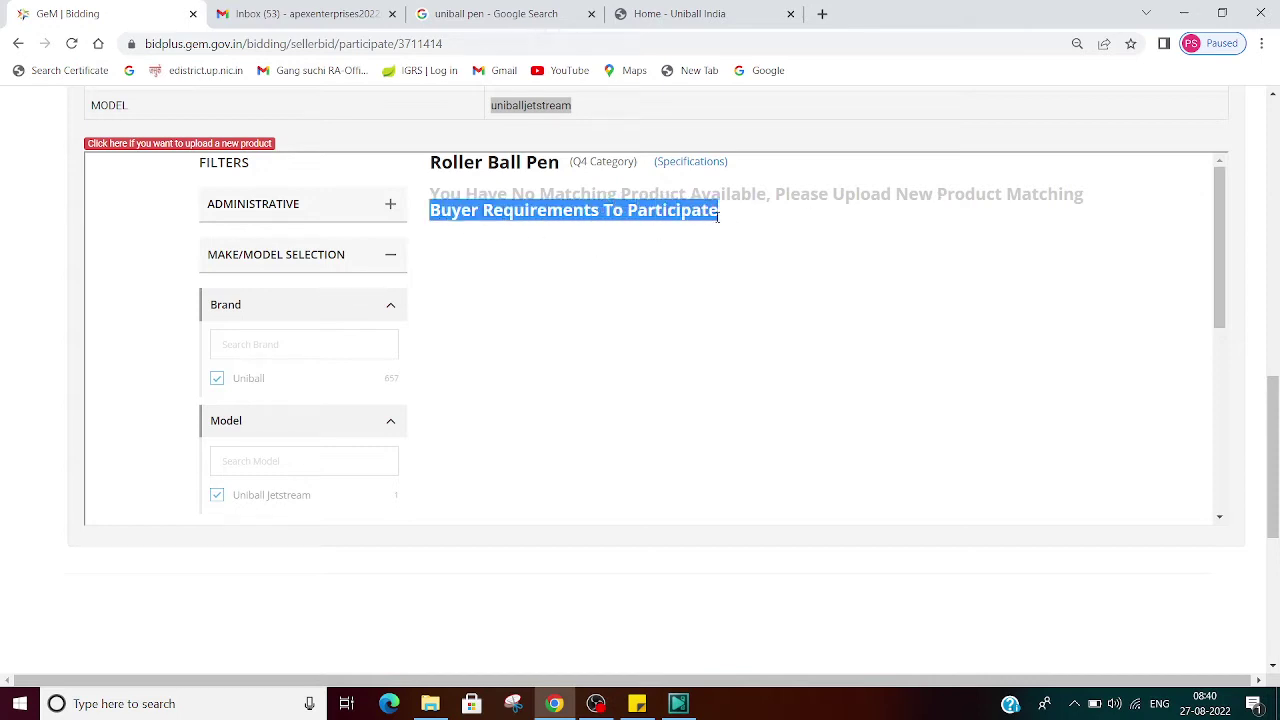
drag(1005, 194, 1010, 215)
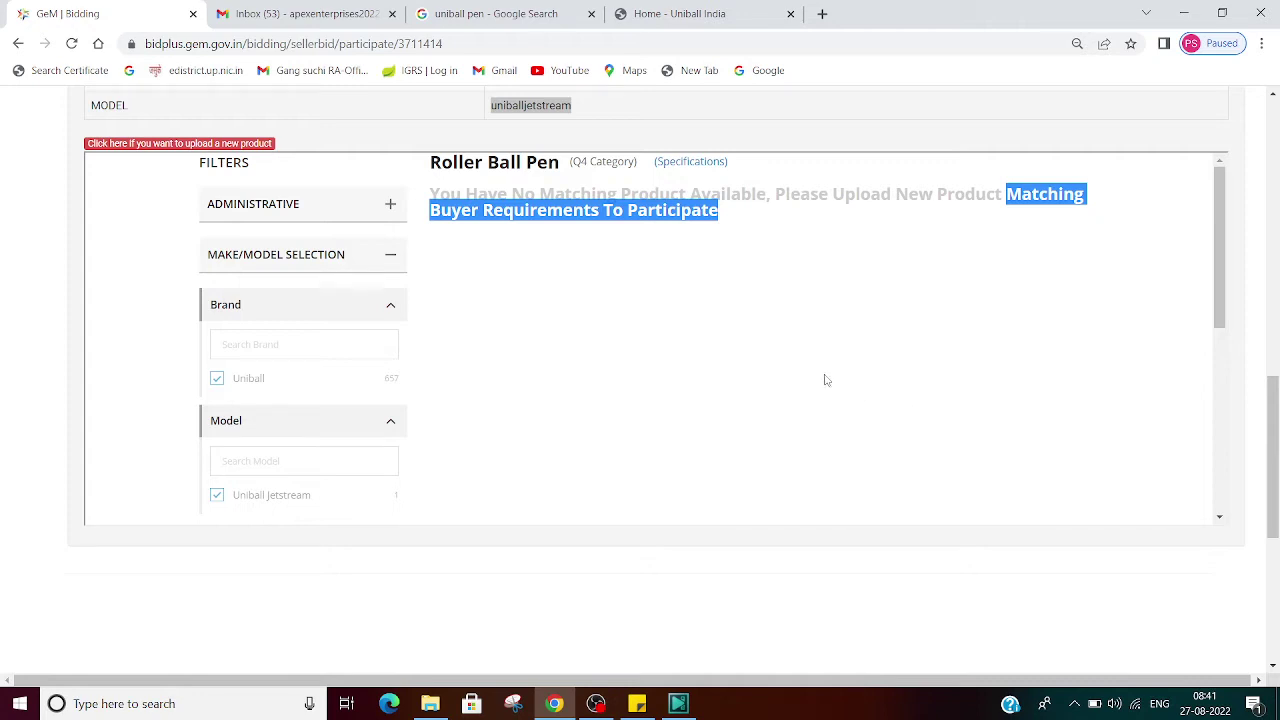
click(764, 356)
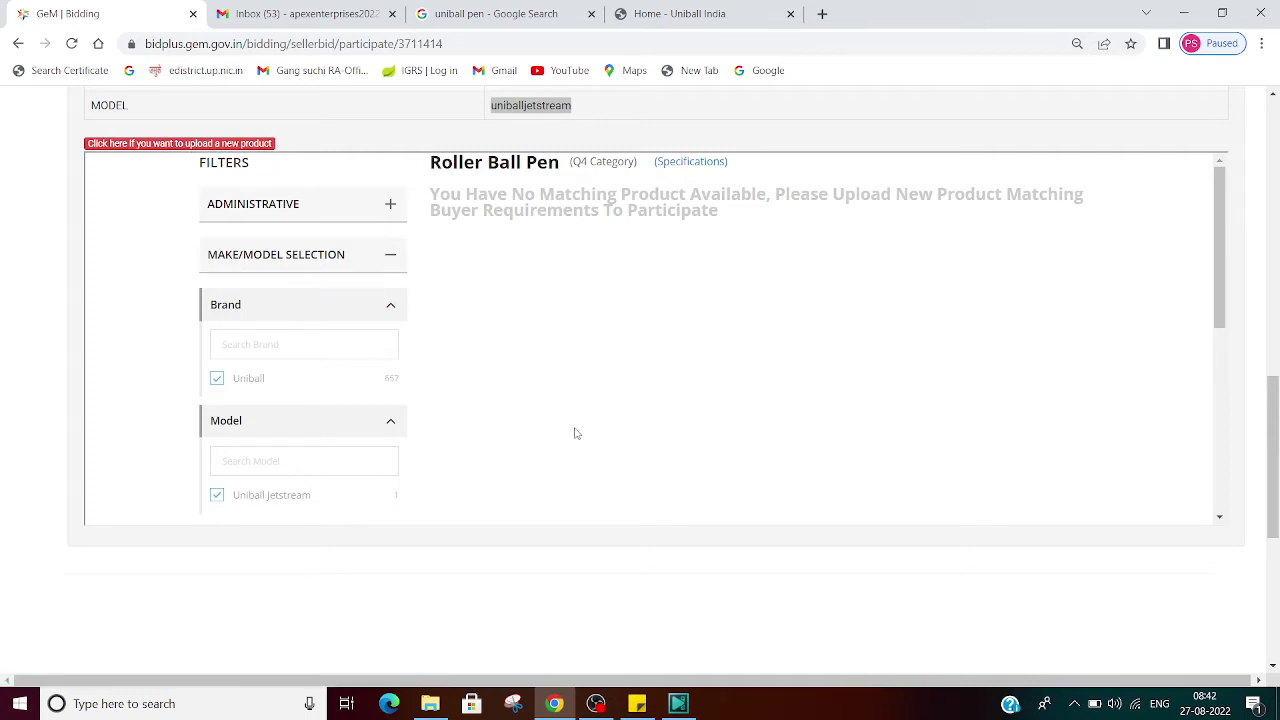
click(197, 150)
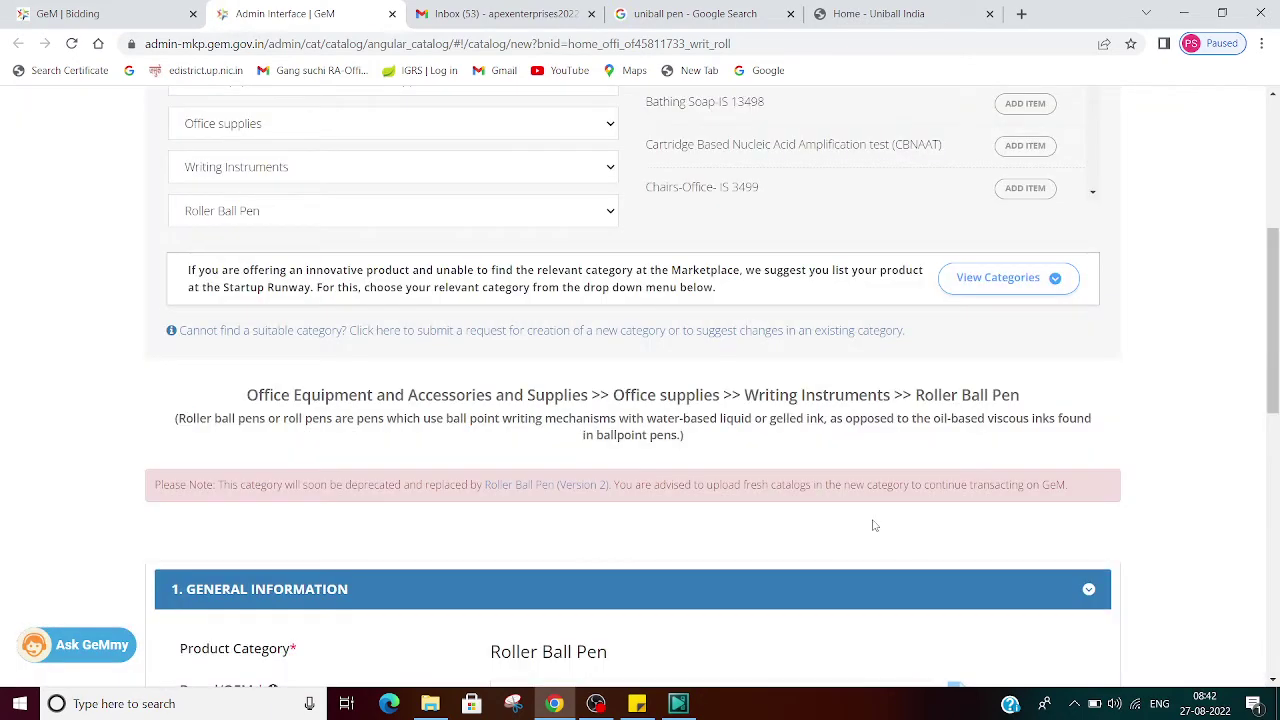
Step: Choose Uniball as the brand on the Roller Ball Pen upload form
scroll(873, 525, down, 4)
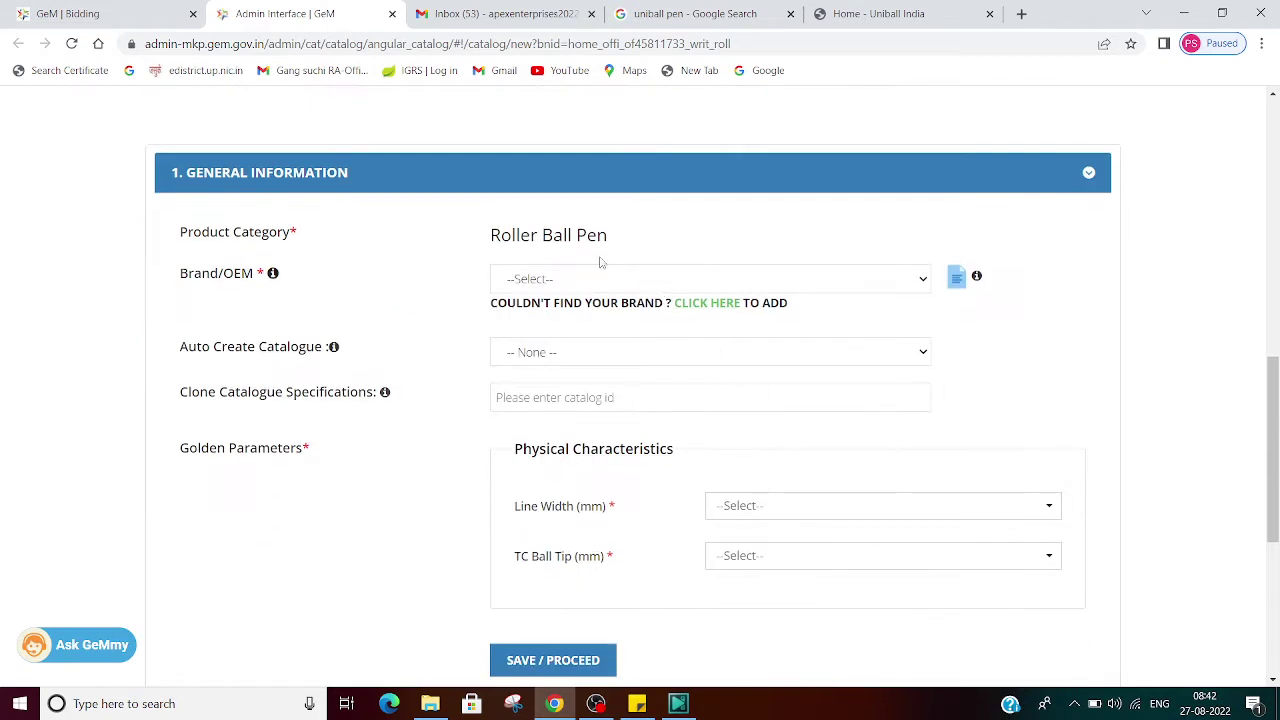
click(573, 289)
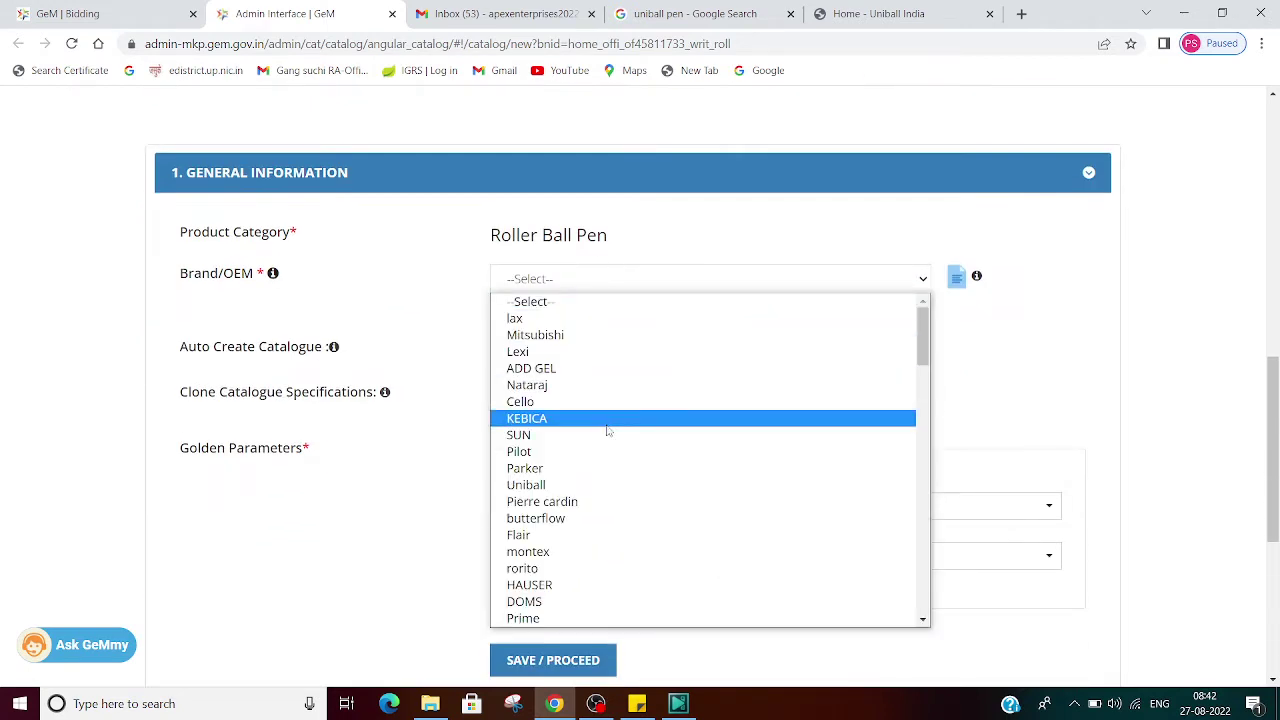
key(u)
key(Return)
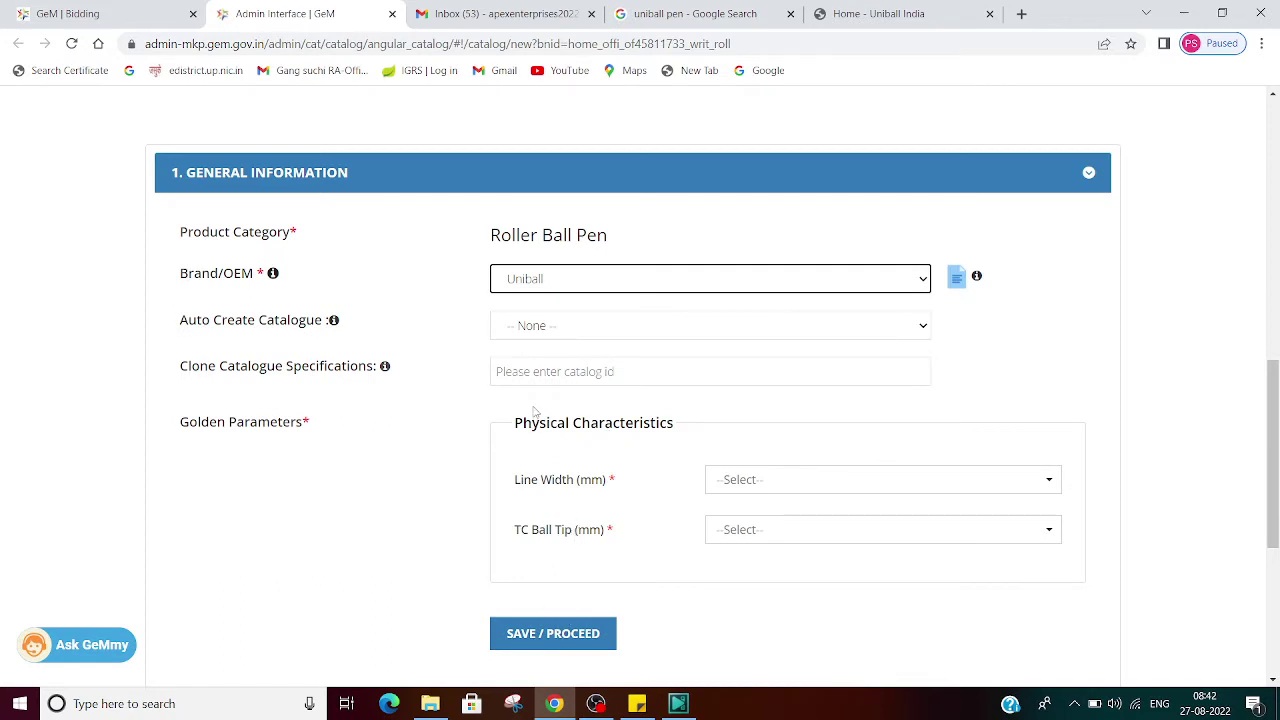
Step: Set Line Width and TC Ball Tip to 0.5, then view the 'uniball pen' search results
click(772, 488)
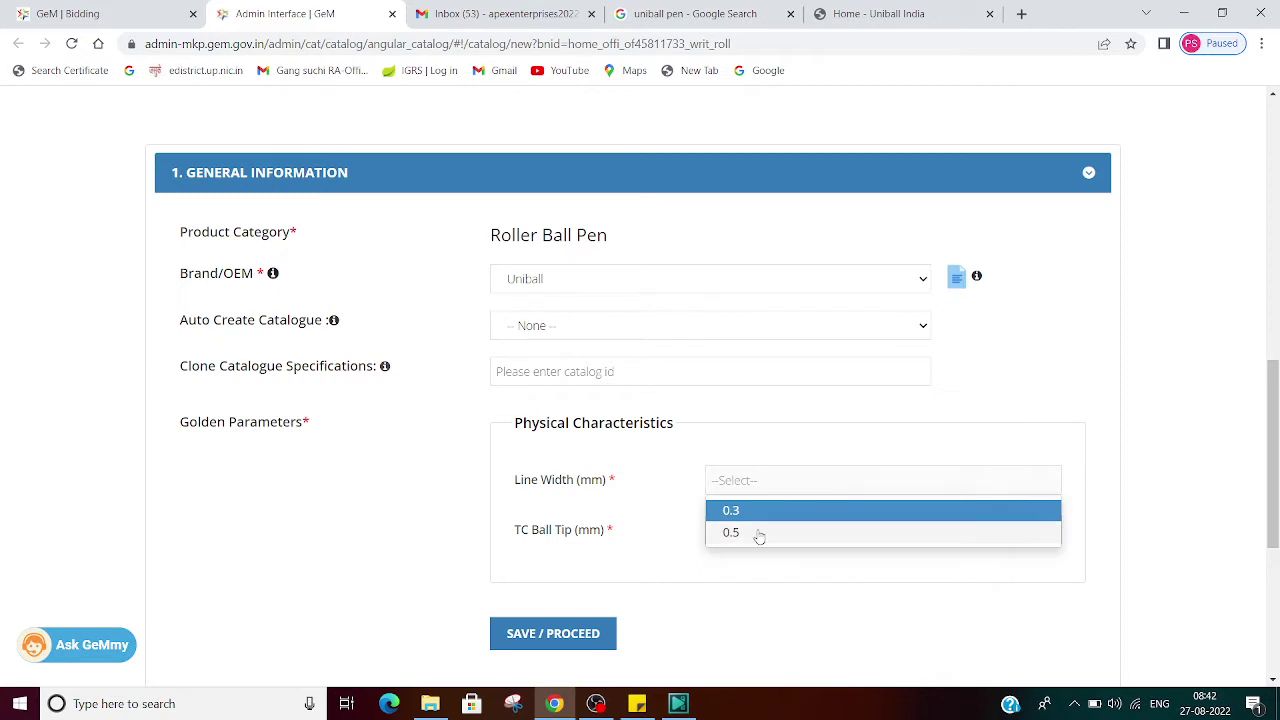
click(759, 533)
click(757, 530)
click(752, 578)
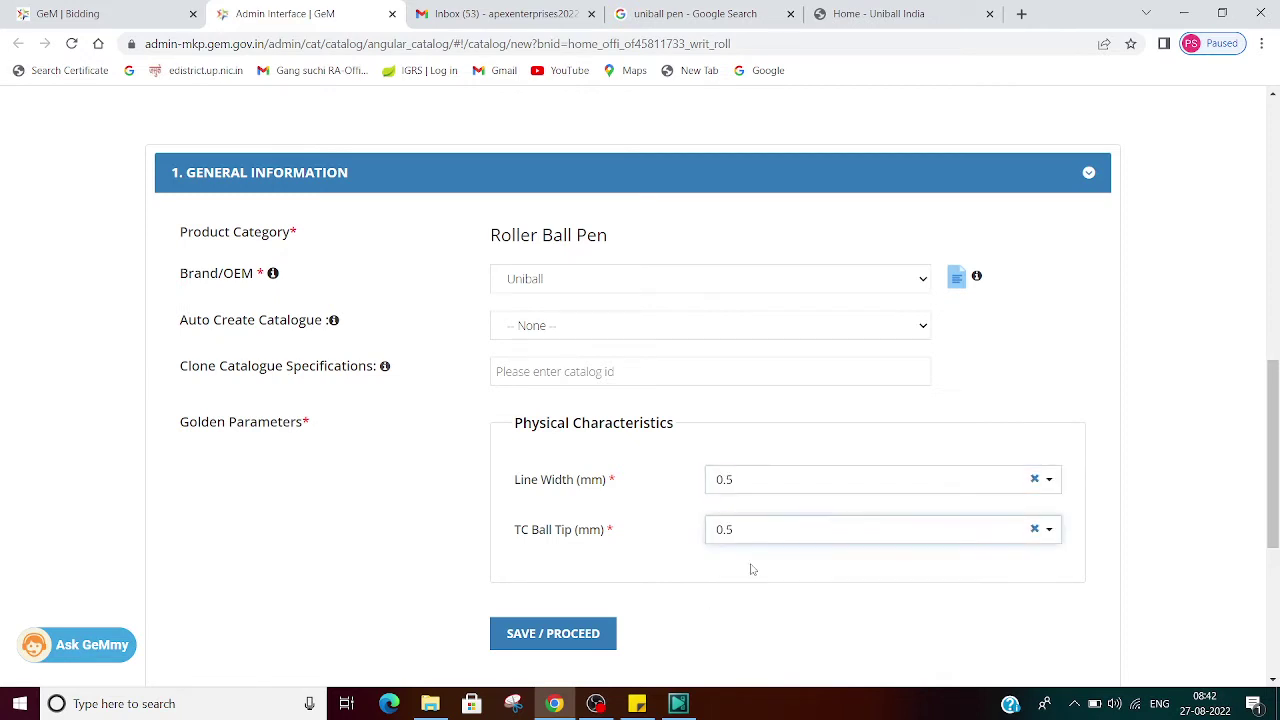
click(690, 8)
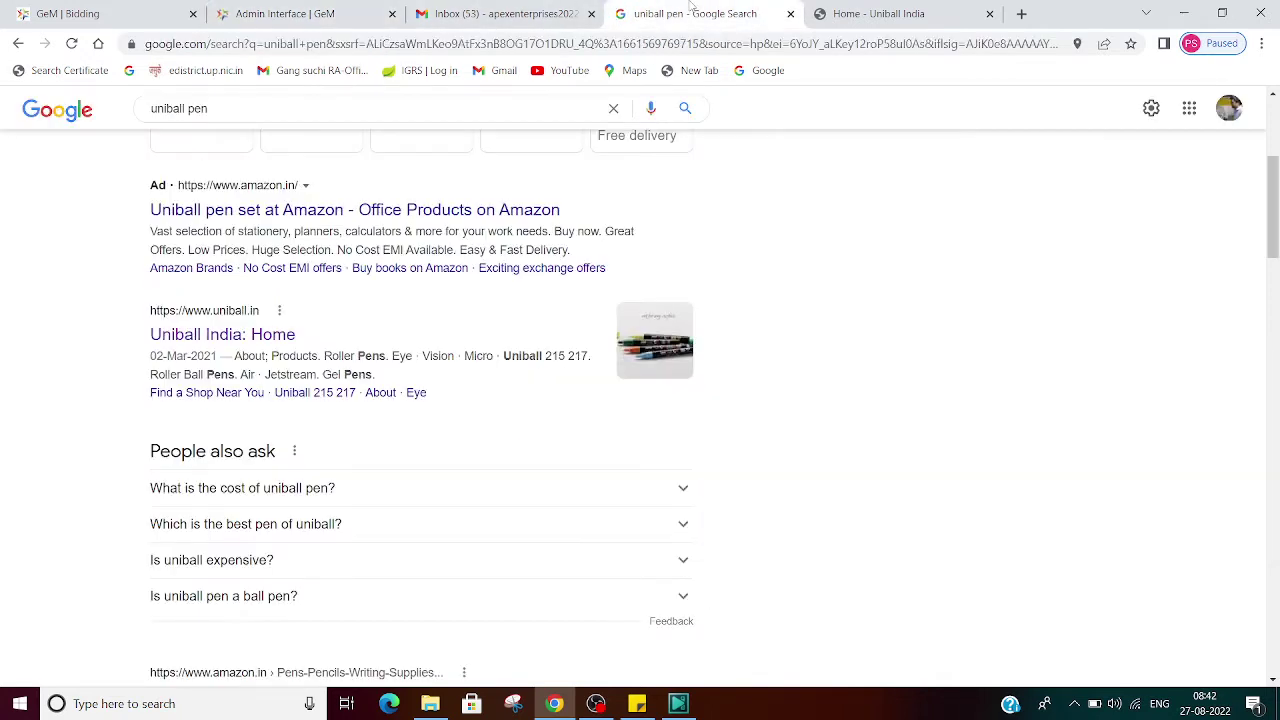
Step: Check the bid's filters, change TC Ball Tip to 0.7, and save to list 205 matching Uniball pens
click(262, 12)
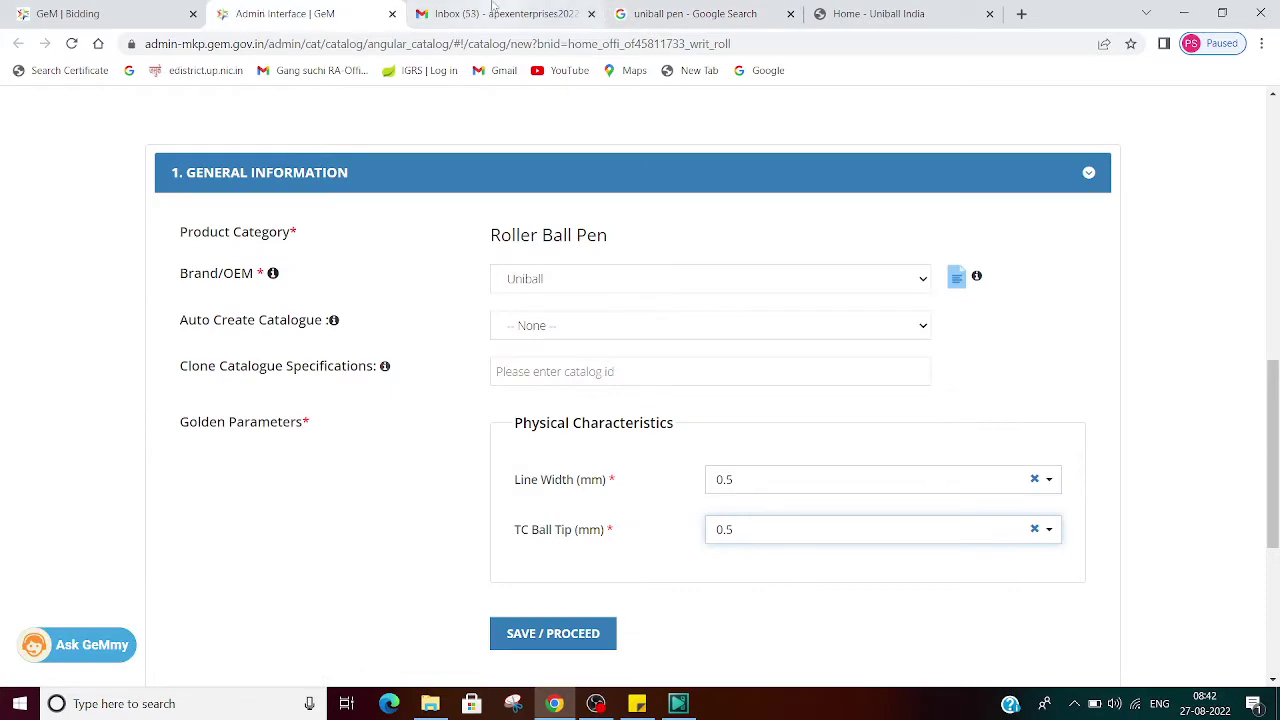
click(492, 12)
click(86, 12)
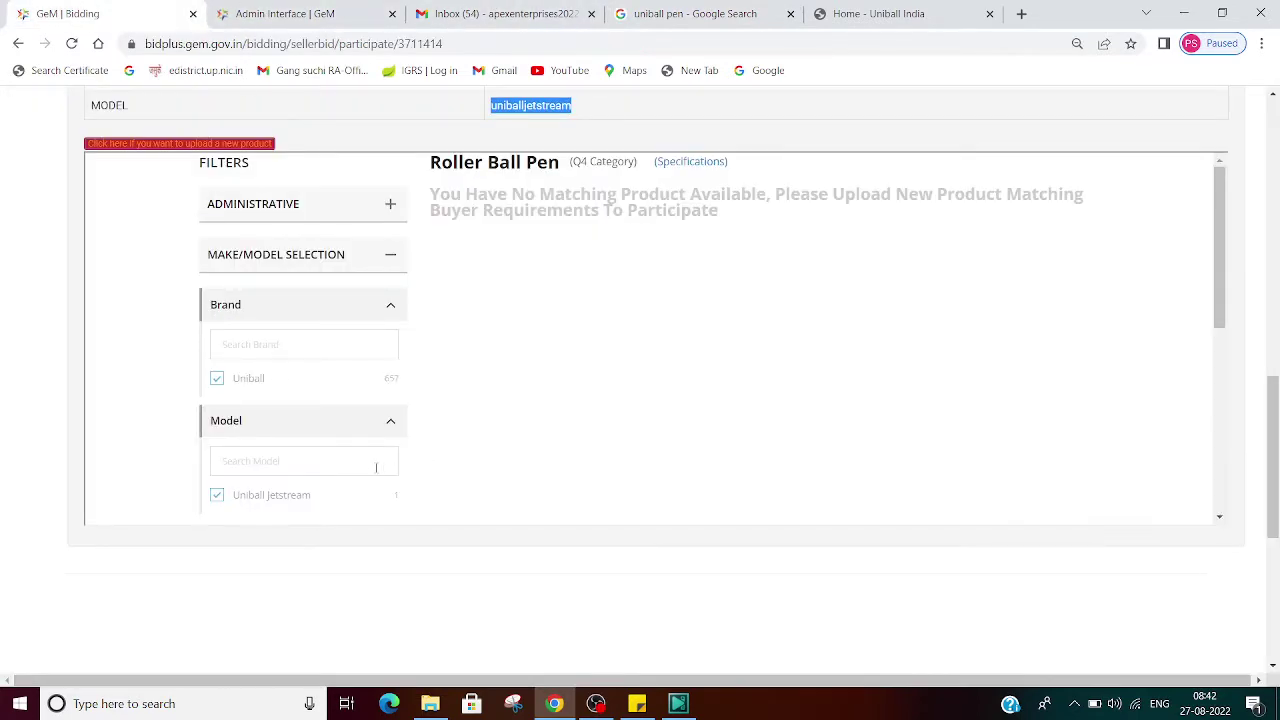
scroll(376, 467, down, 4)
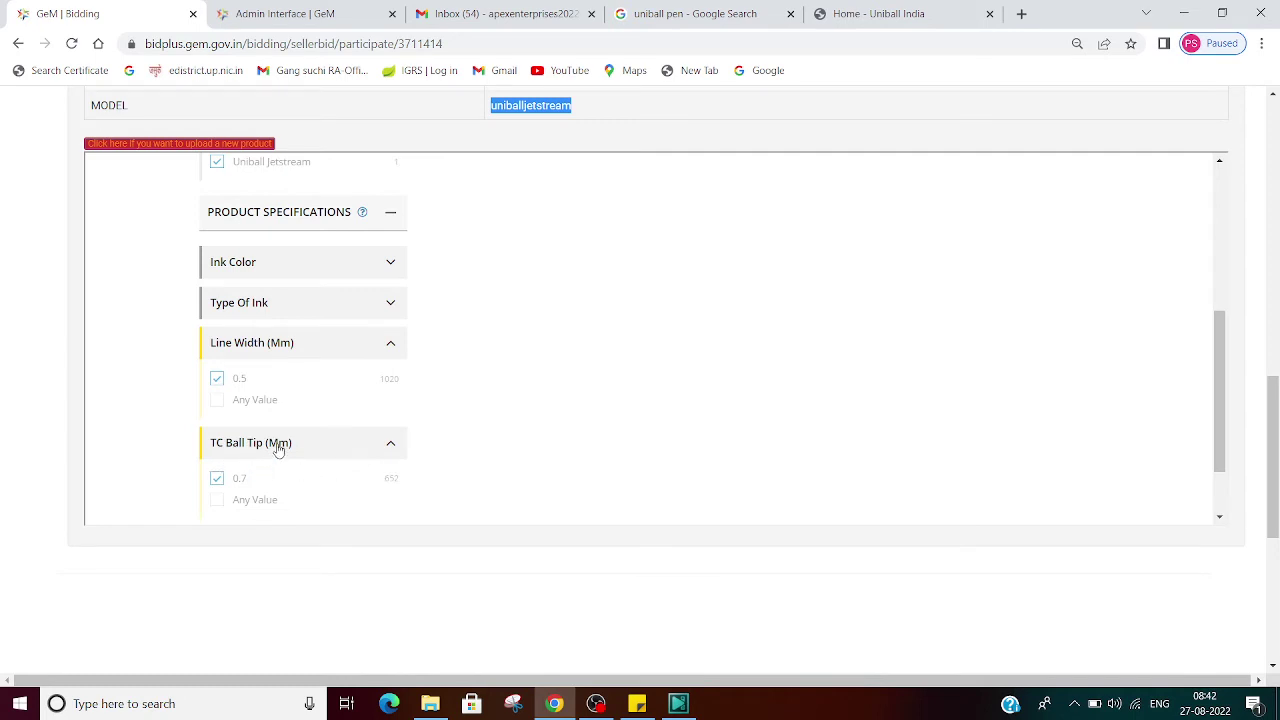
click(300, 12)
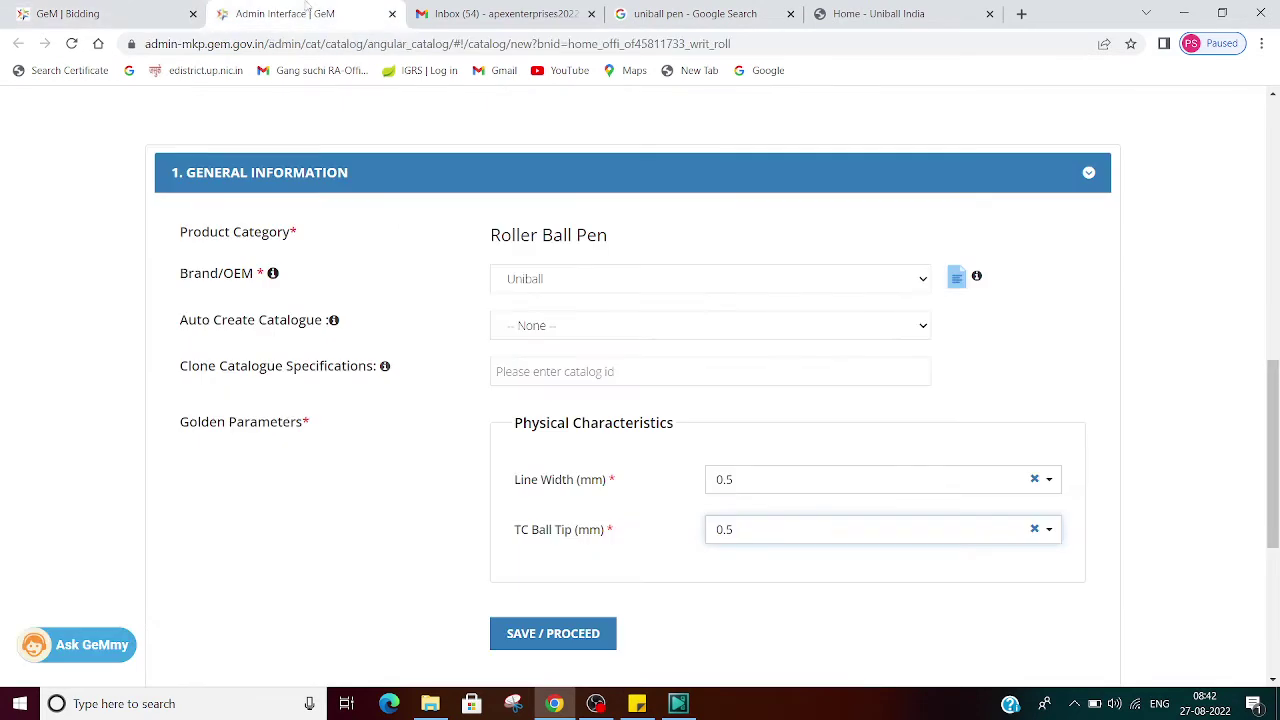
click(766, 529)
click(758, 584)
click(547, 636)
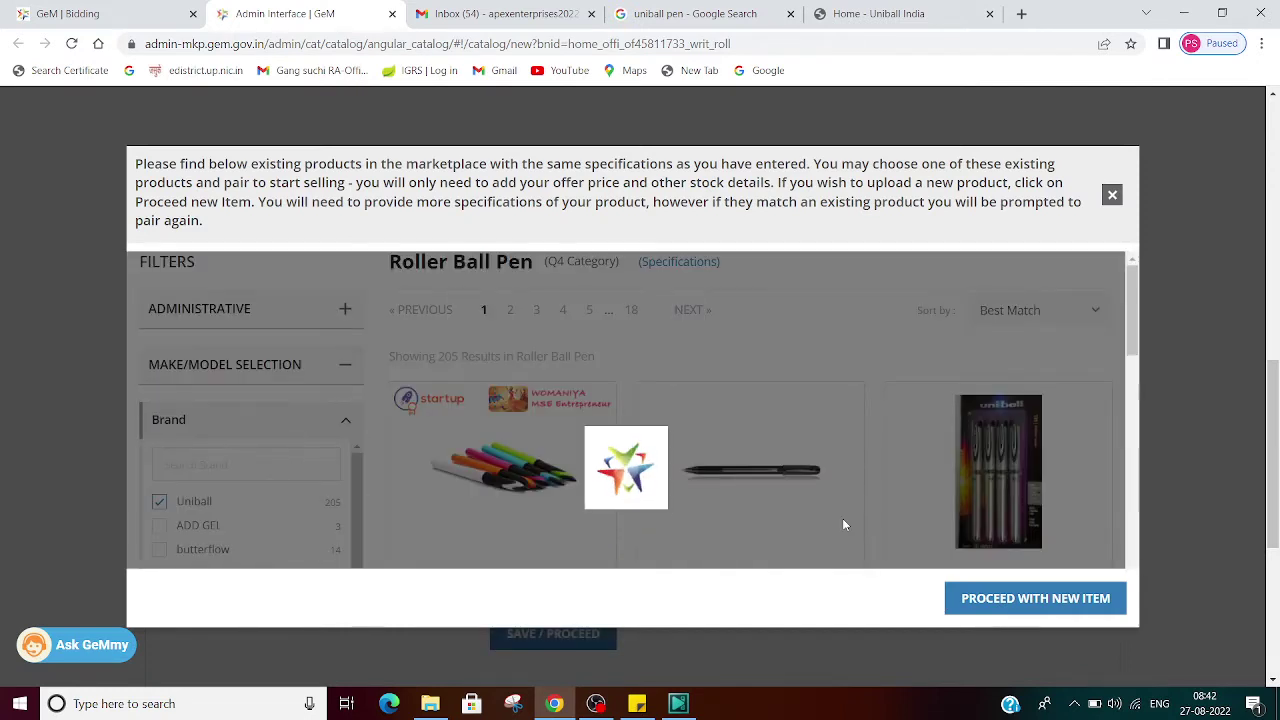
scroll(845, 525, down, 1)
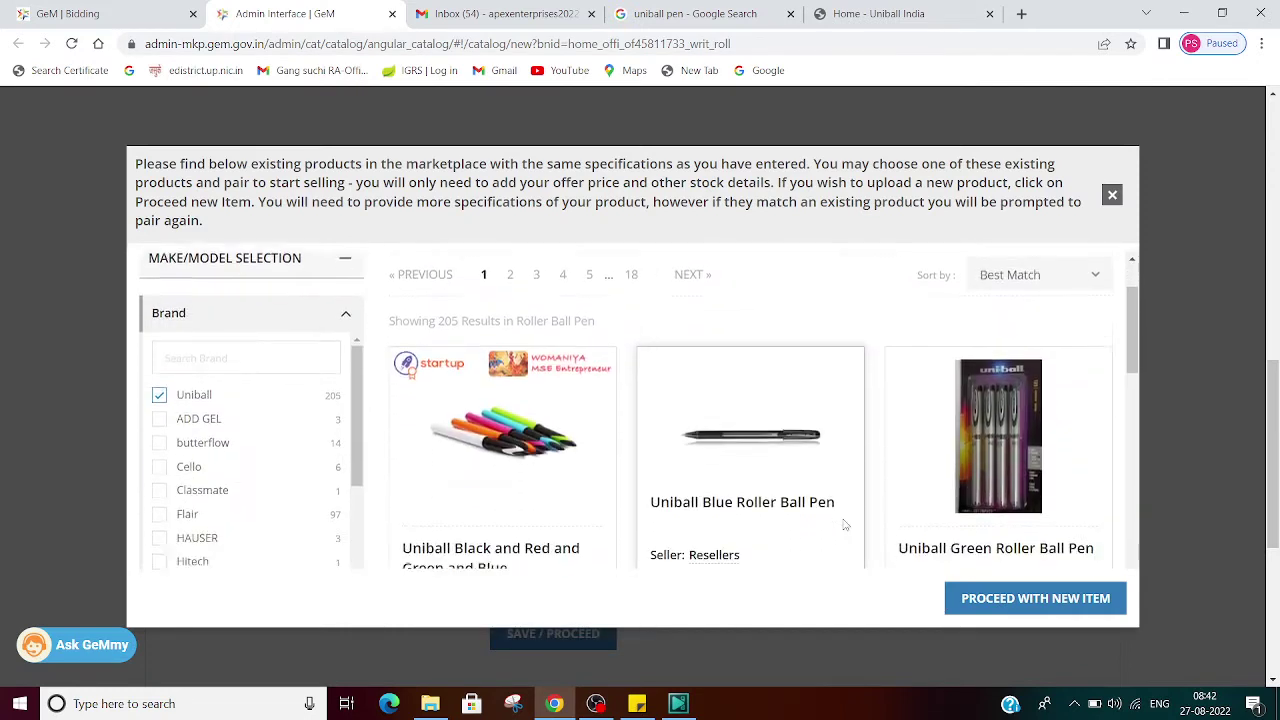
scroll(845, 525, down, 2)
scroll(845, 525, up, 1)
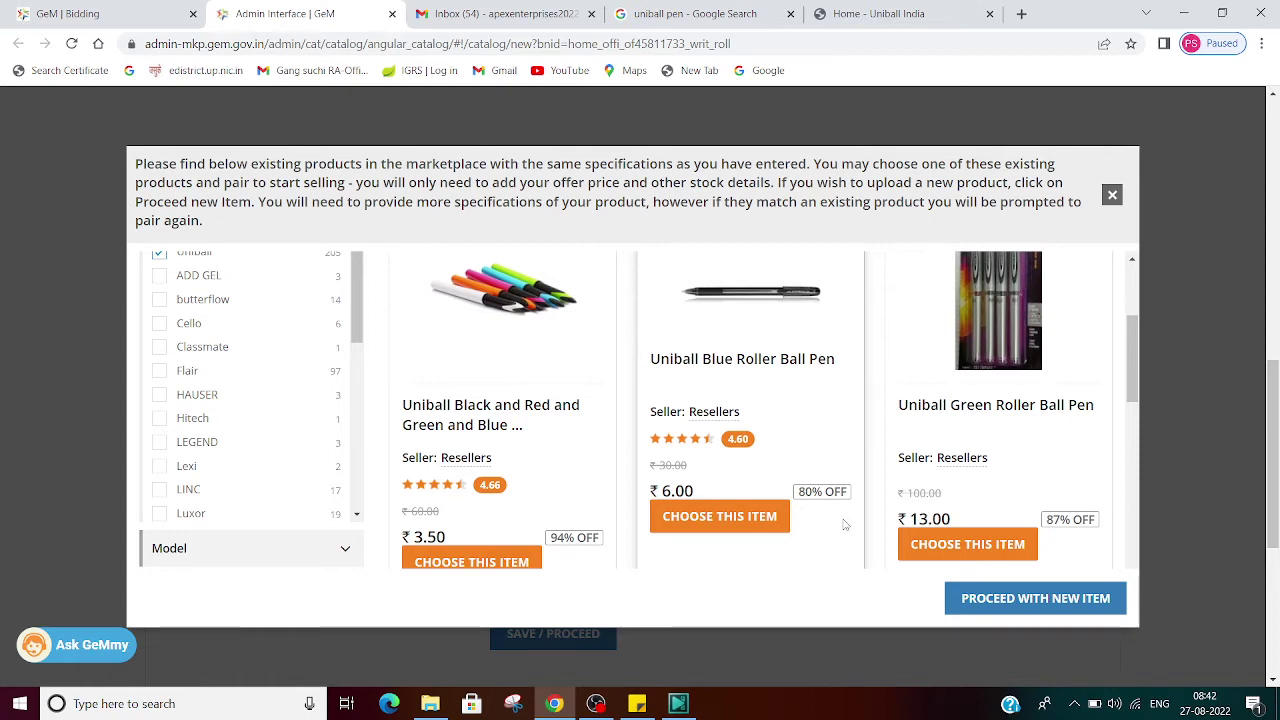
scroll(845, 525, down, 2)
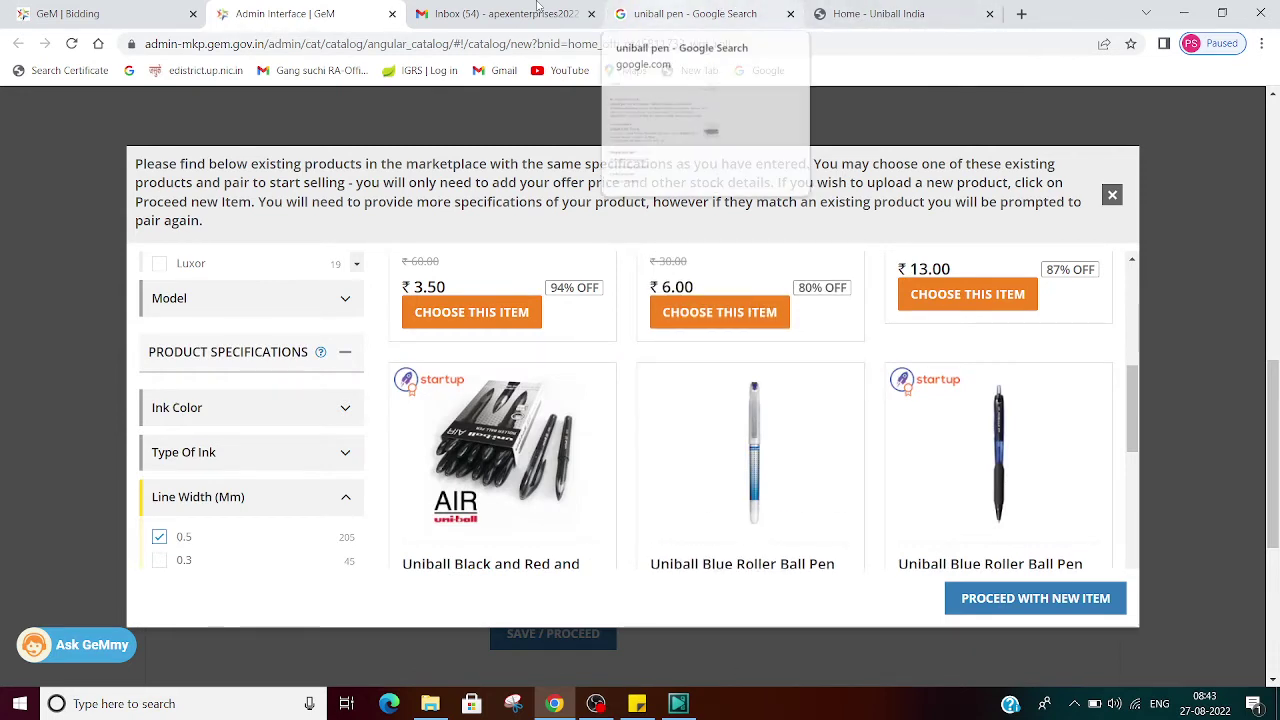
key(ctrl+1)
scroll(489, 407, up, 3)
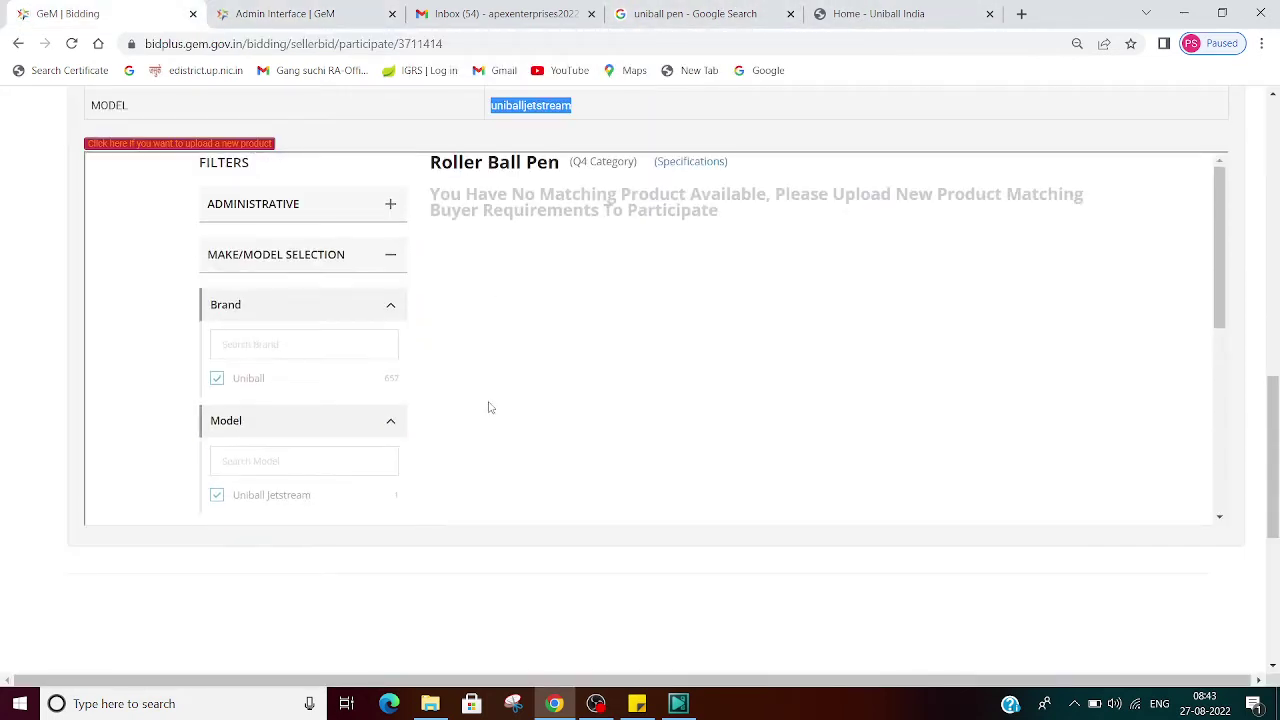
scroll(848, 363, up, 3)
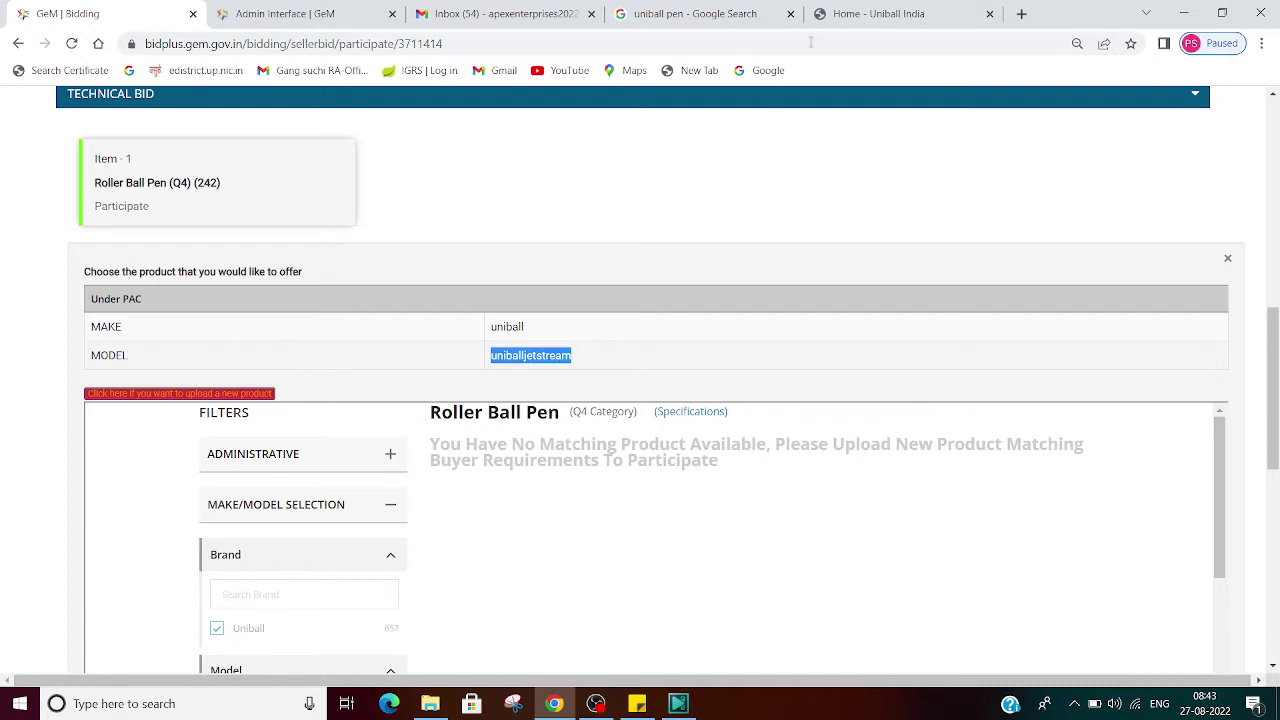
click(666, 13)
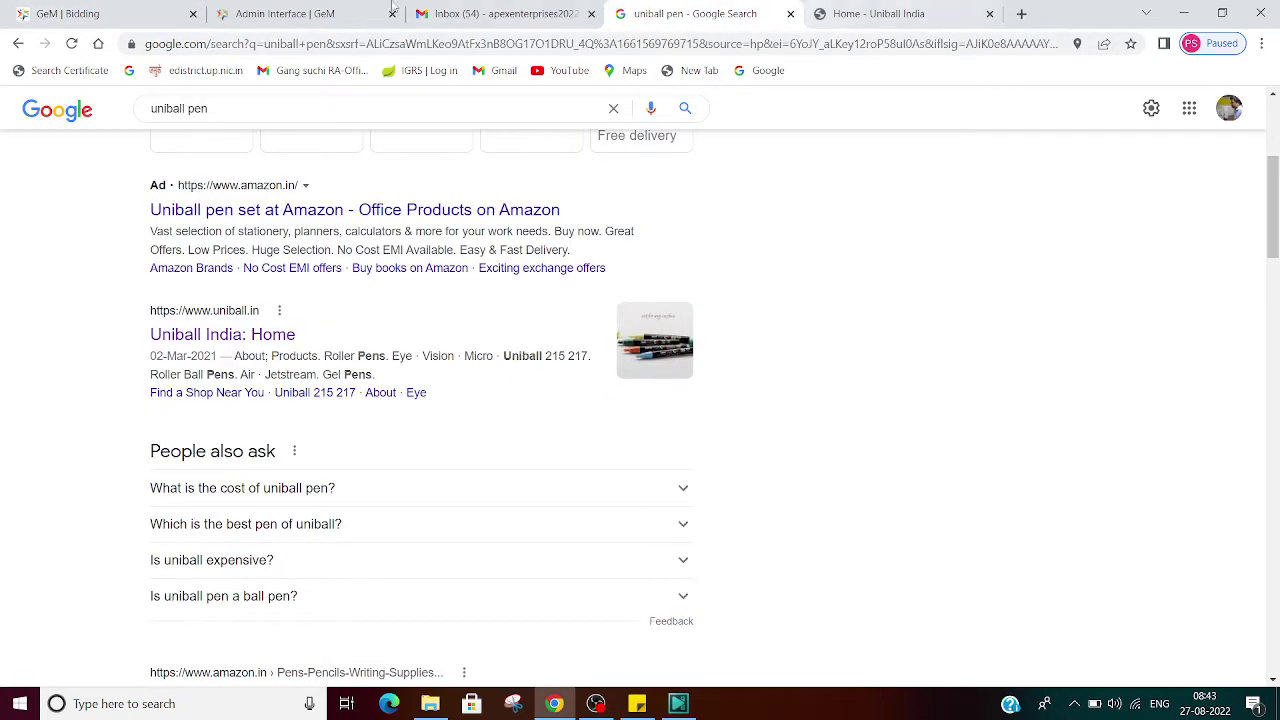
click(350, 11)
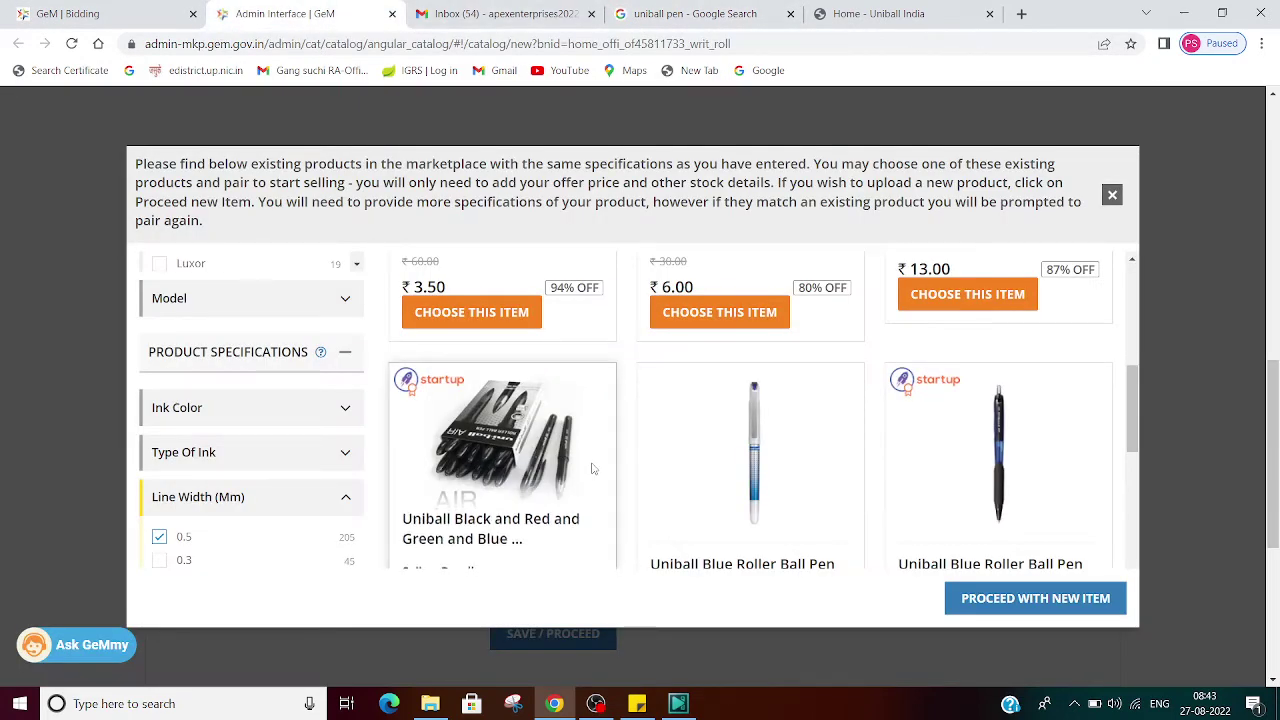
Step: Filter matches by model 'Uniball Jetstream' (searched with JE), leaving the ₹59.66 Uniball Blue Roller Ball Pen
scroll(598, 505, down, 2)
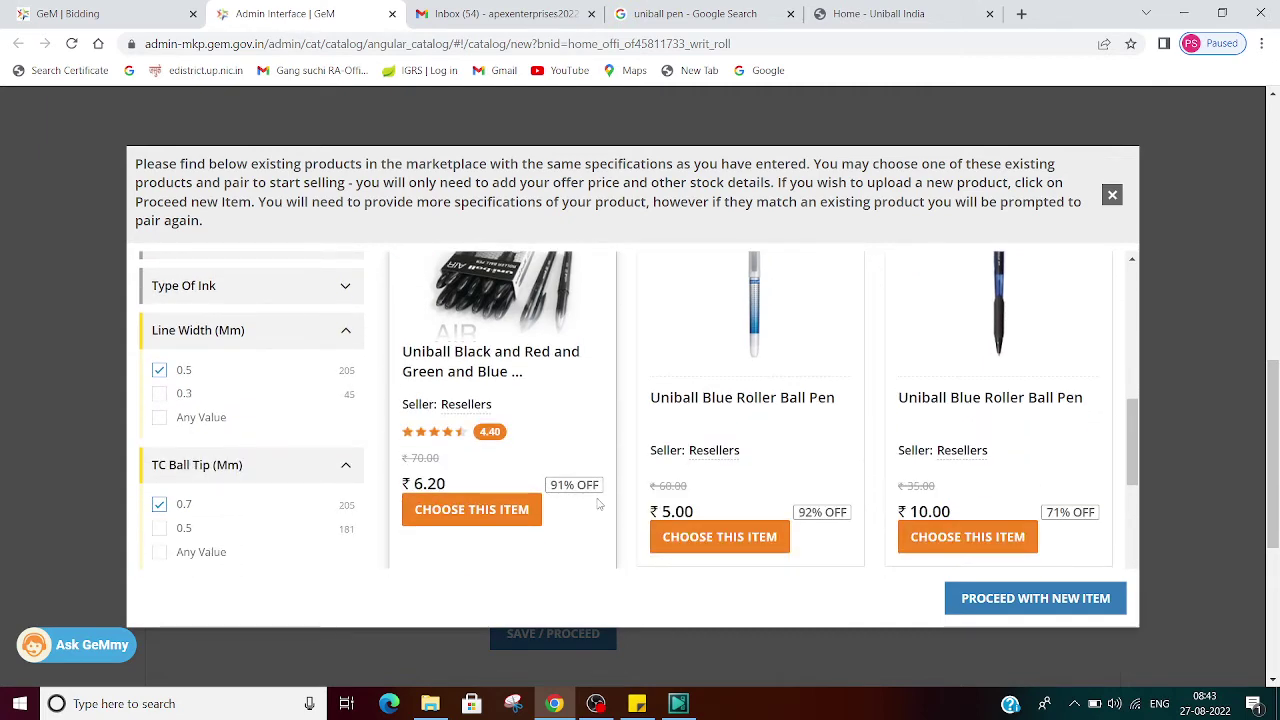
scroll(598, 505, down, 3)
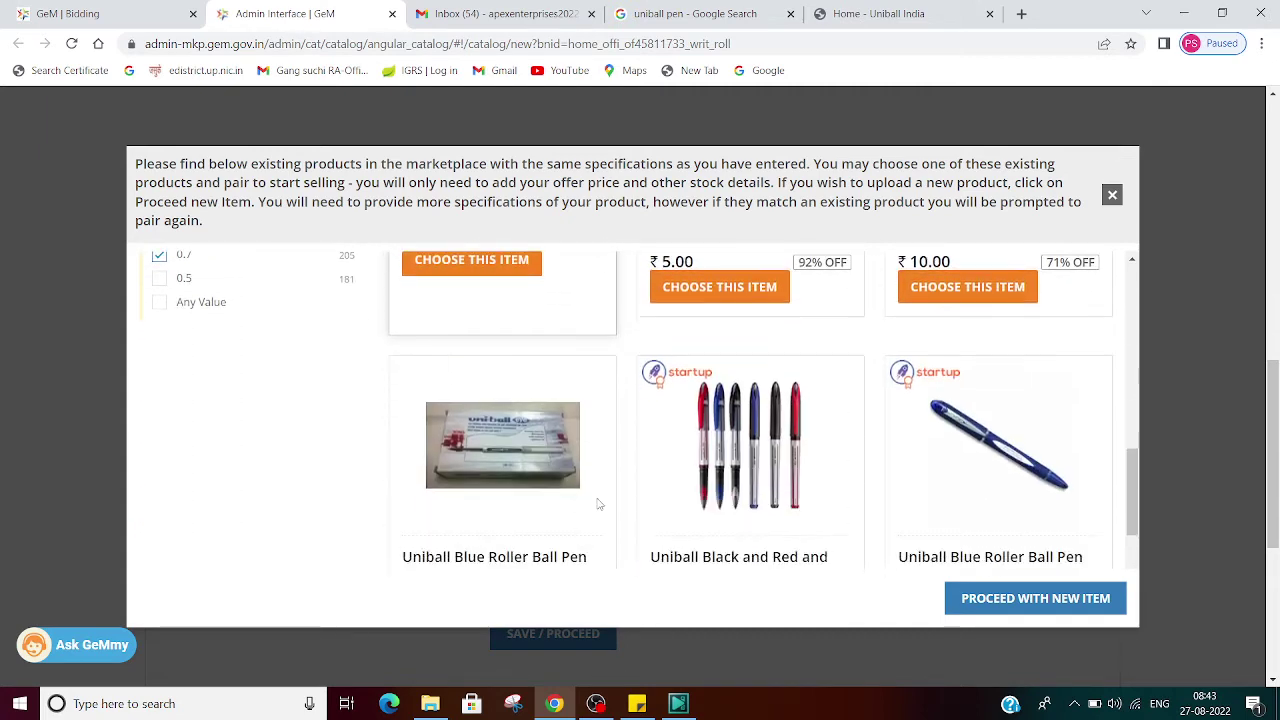
scroll(598, 505, down, 2)
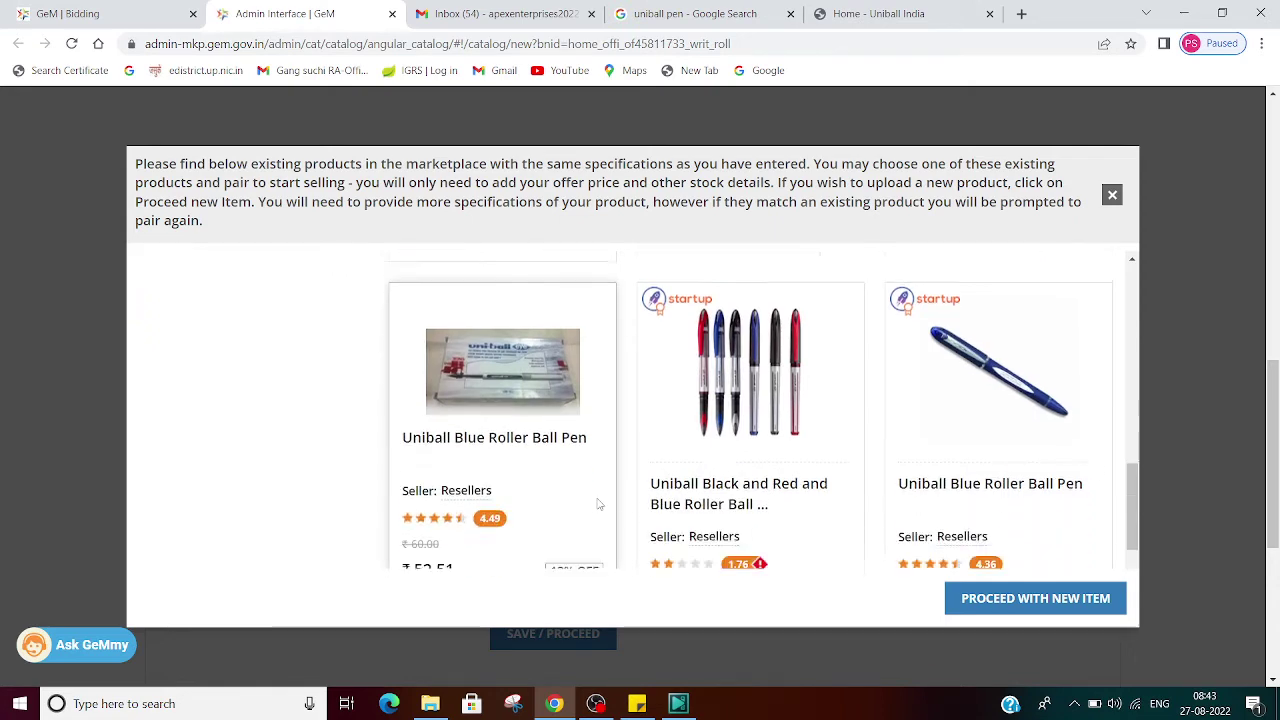
scroll(598, 505, down, 2)
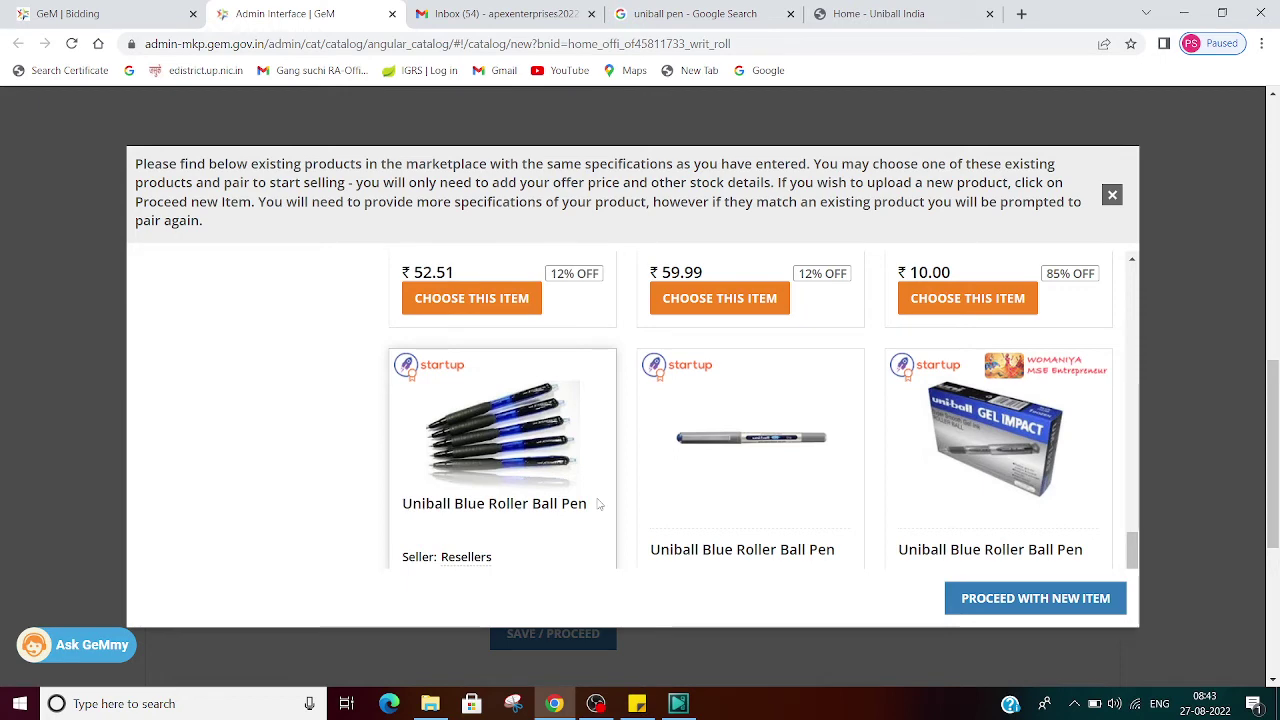
scroll(598, 505, down, 2)
scroll(598, 505, up, 7)
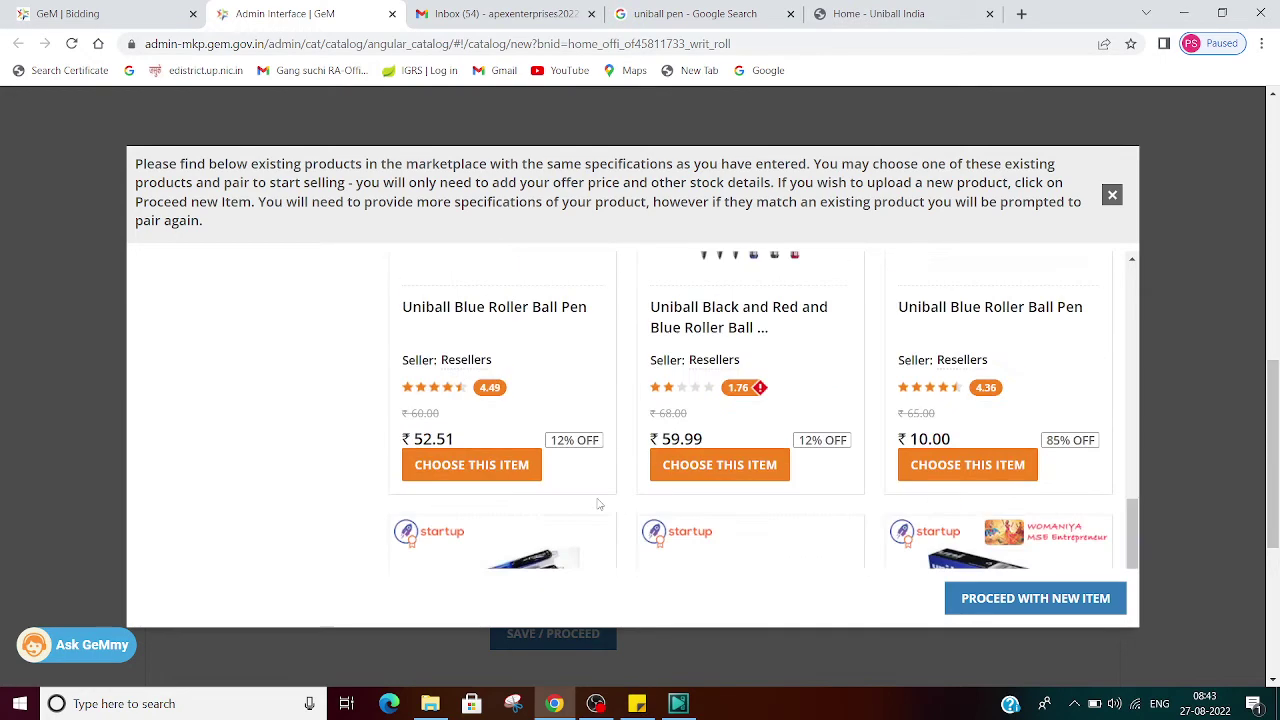
scroll(598, 505, down, 2)
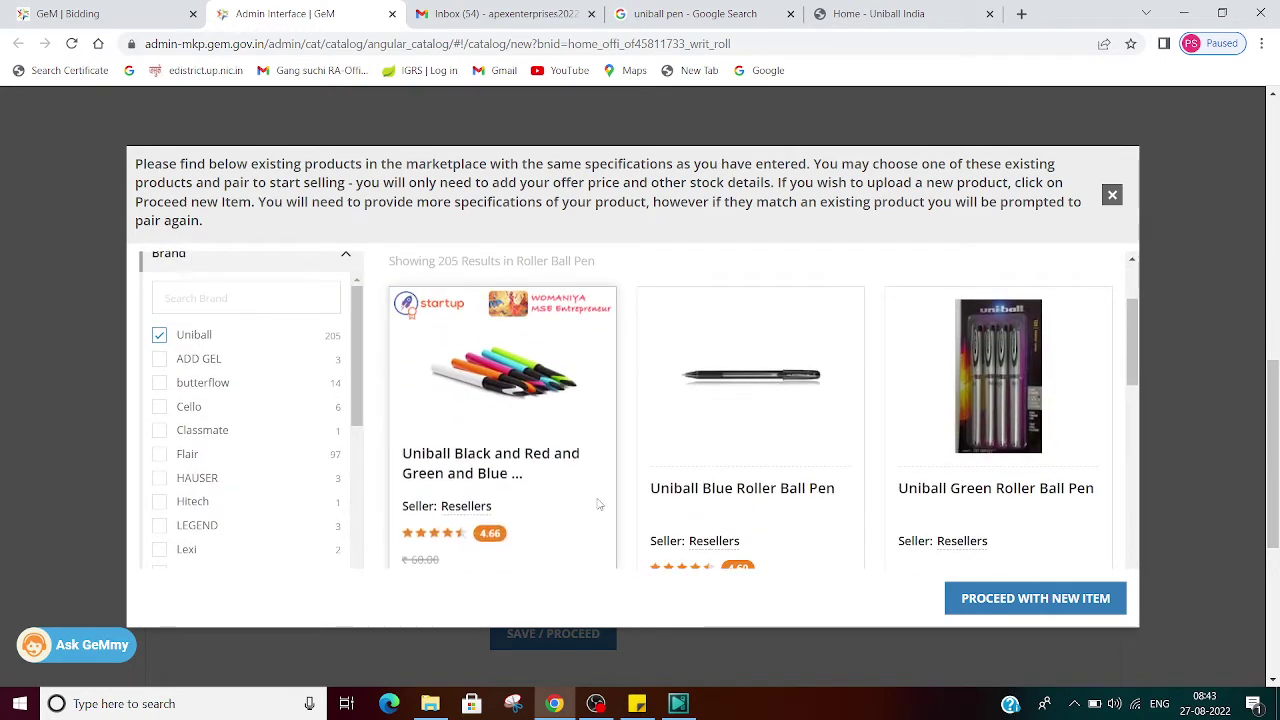
scroll(598, 505, up, 2)
scroll(598, 505, down, 3)
scroll(598, 505, down, 2)
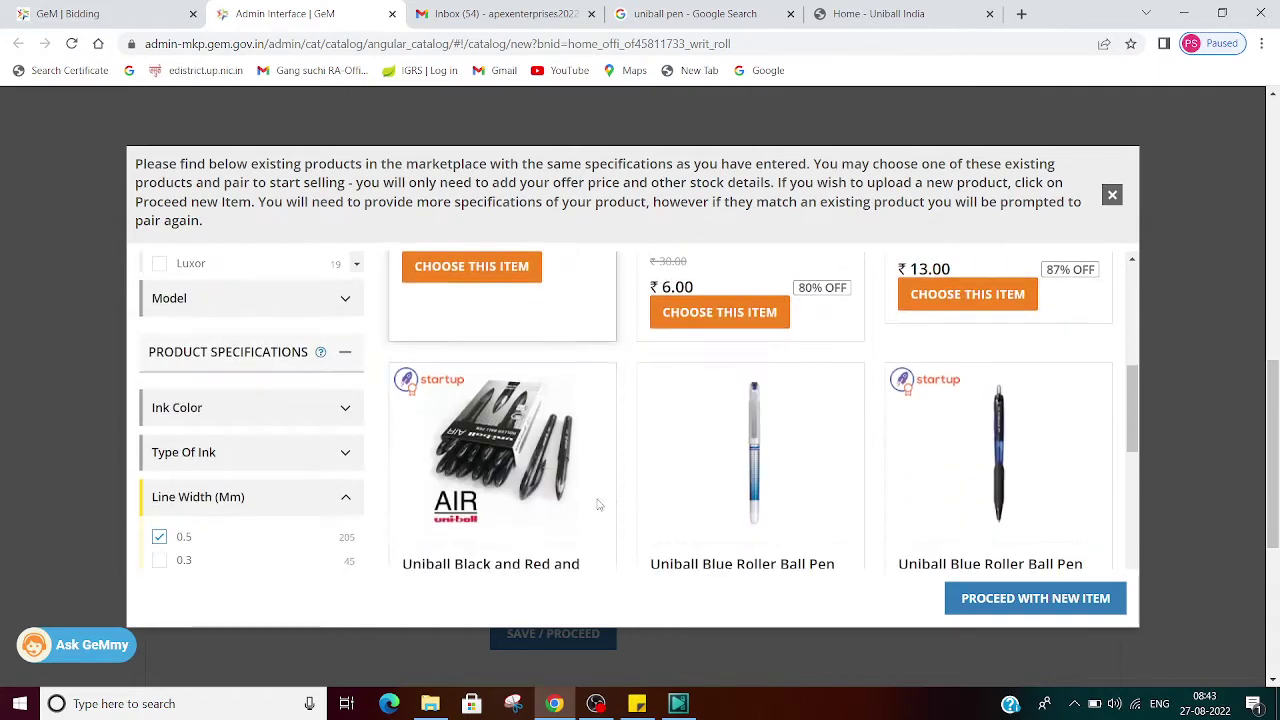
click(347, 302)
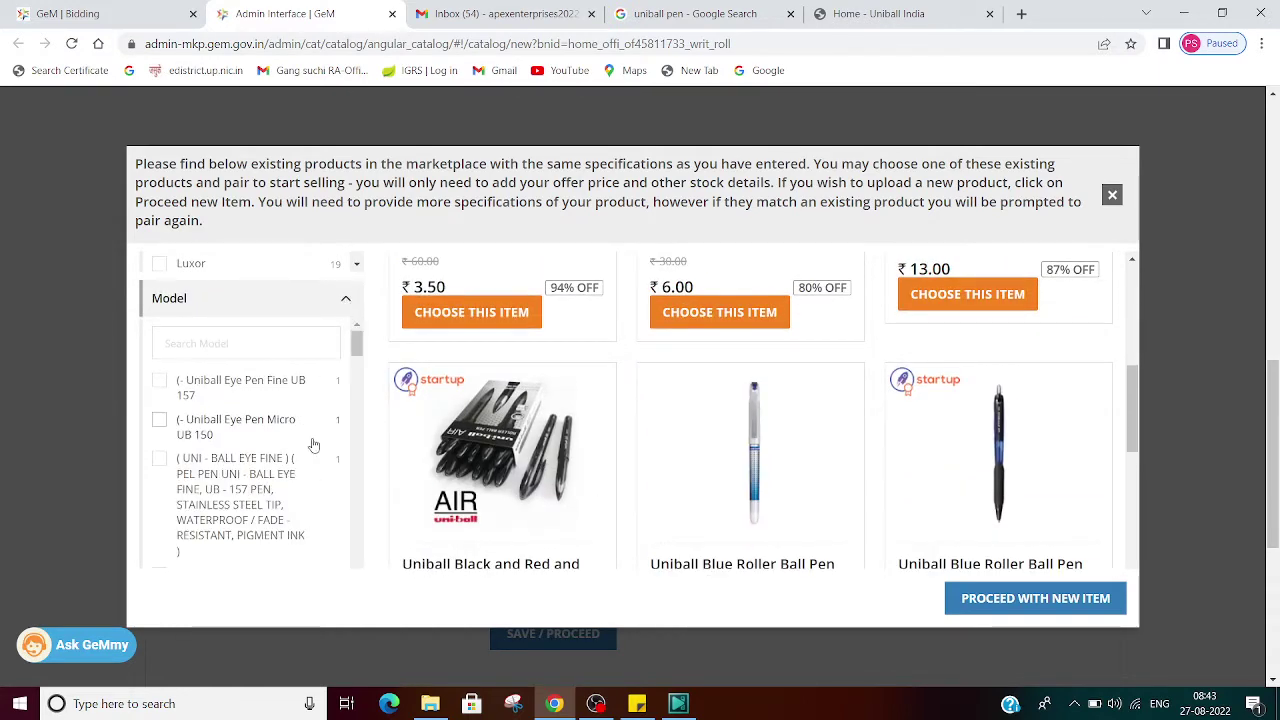
click(264, 350)
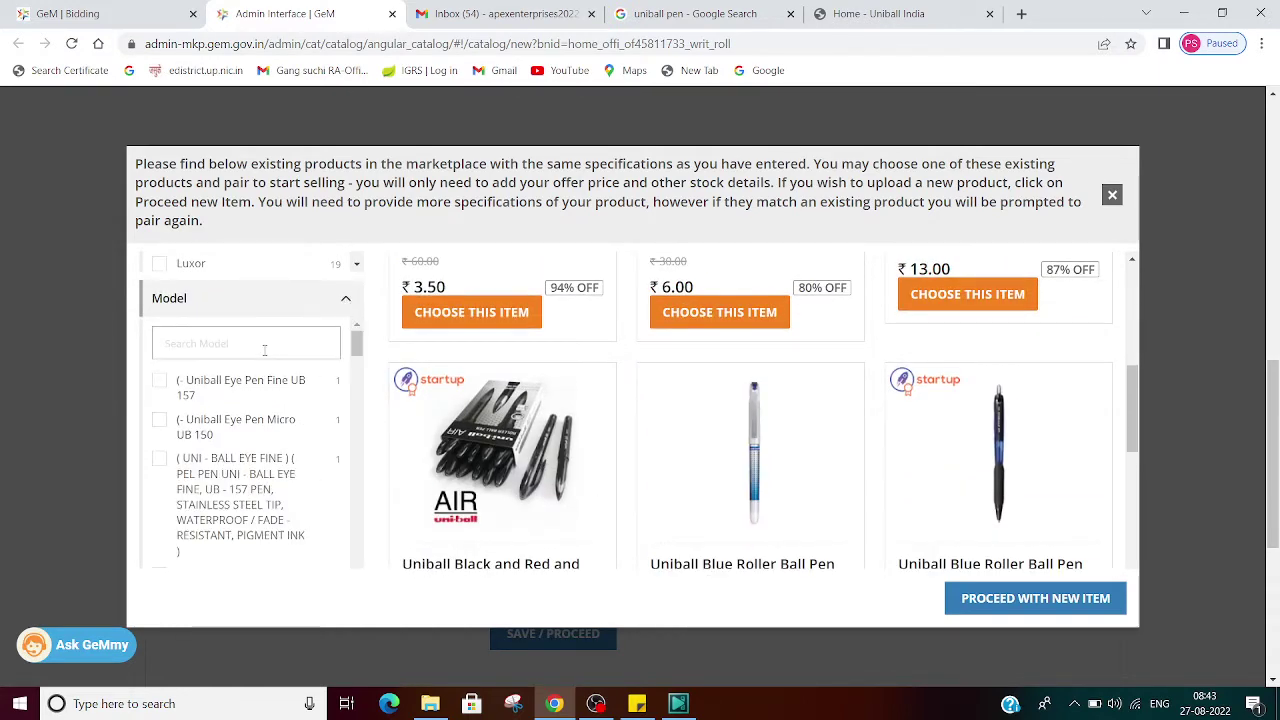
text(JE)
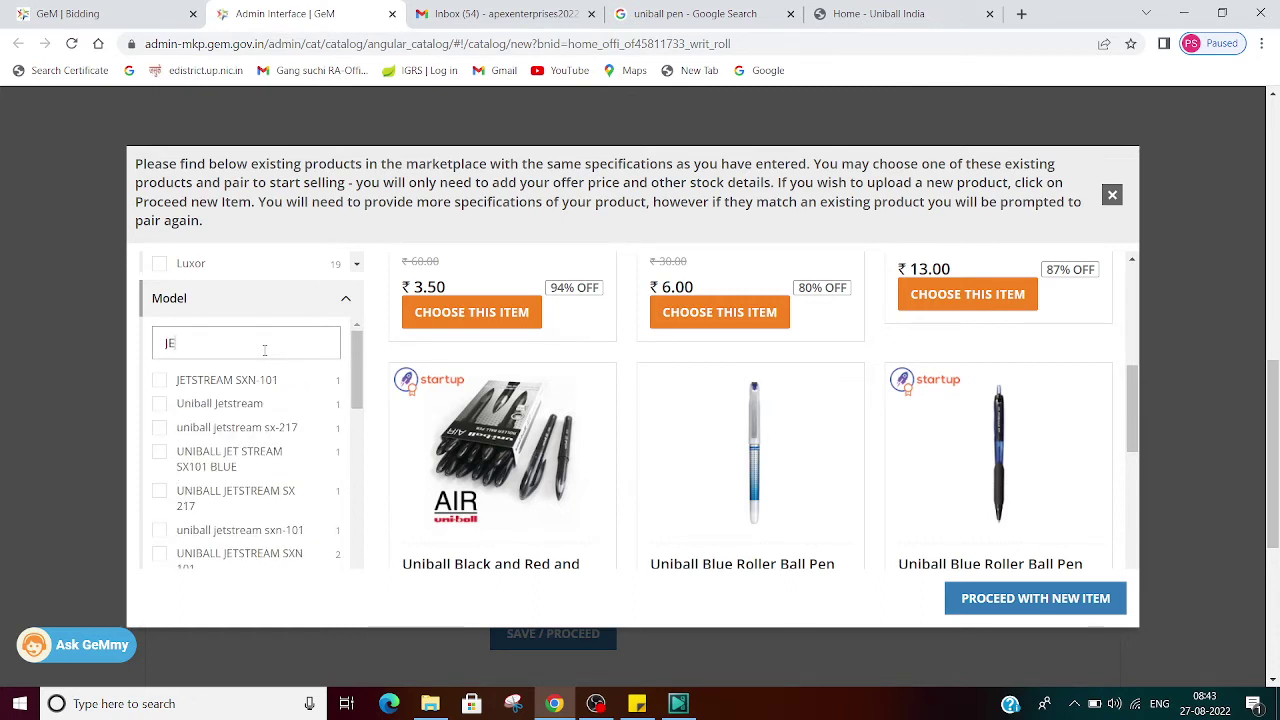
click(237, 404)
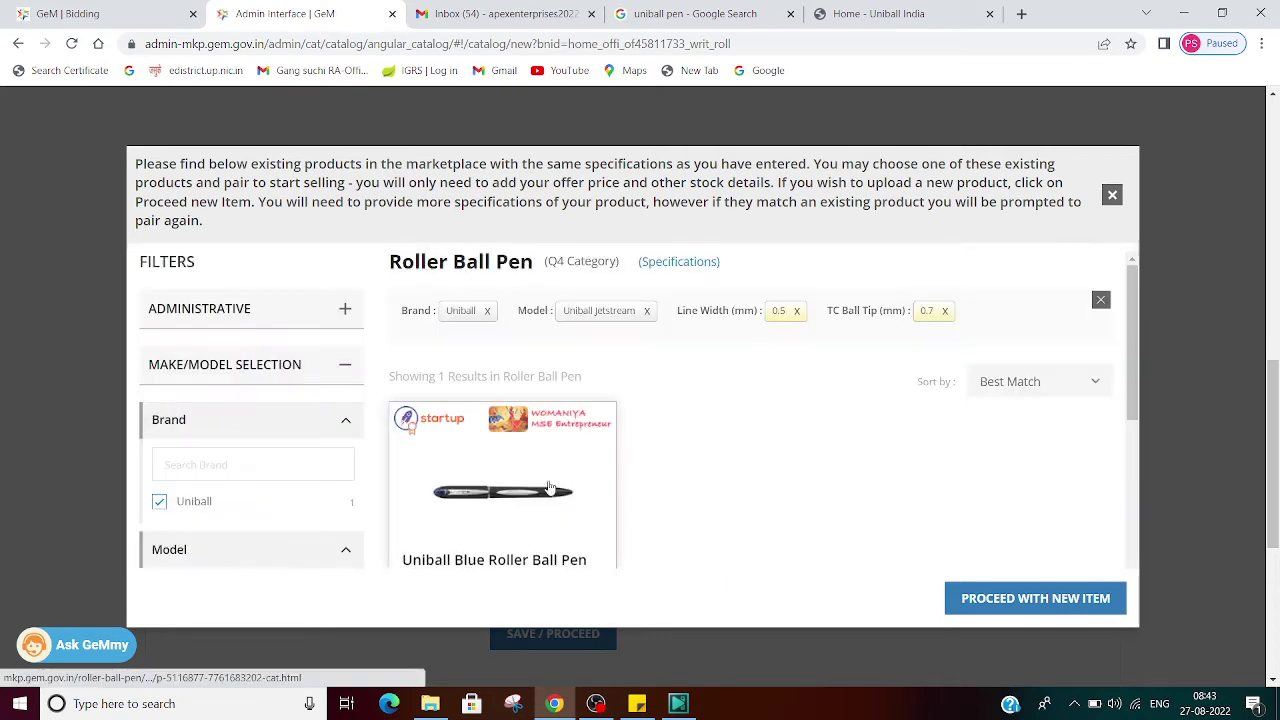
scroll(855, 526, down, 2)
scroll(855, 526, down, 1)
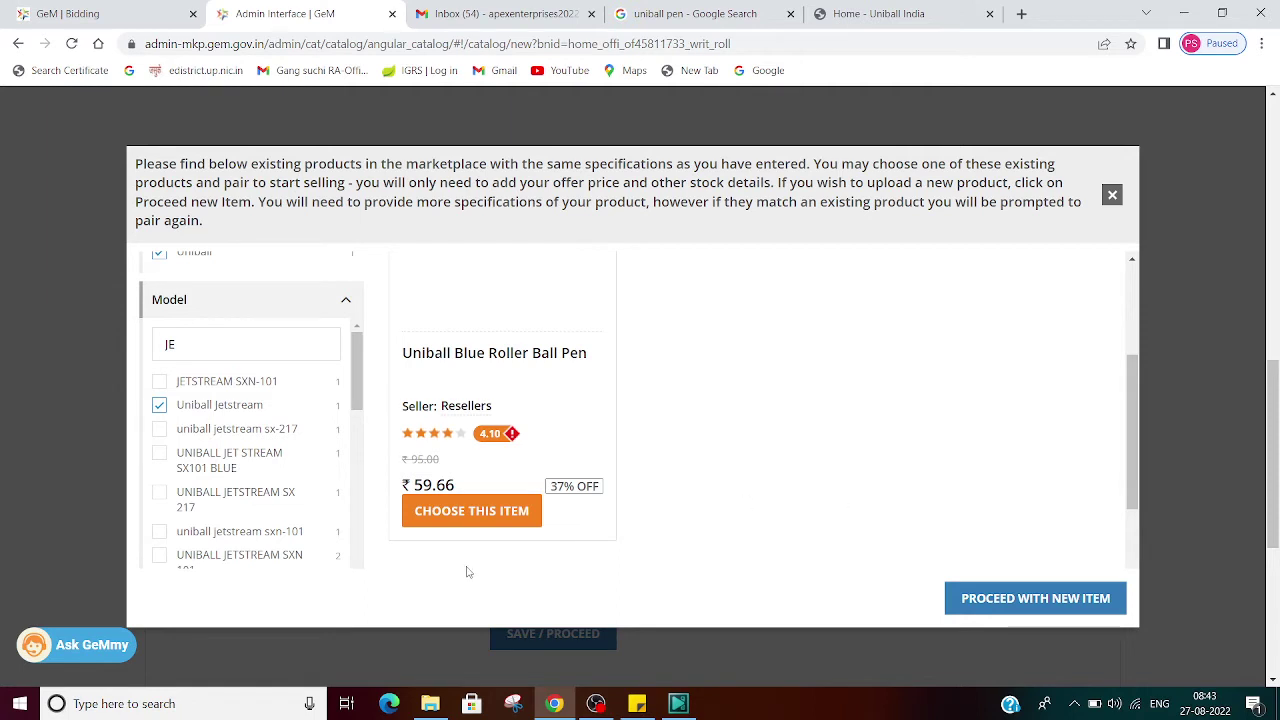
scroll(470, 520, down, 1)
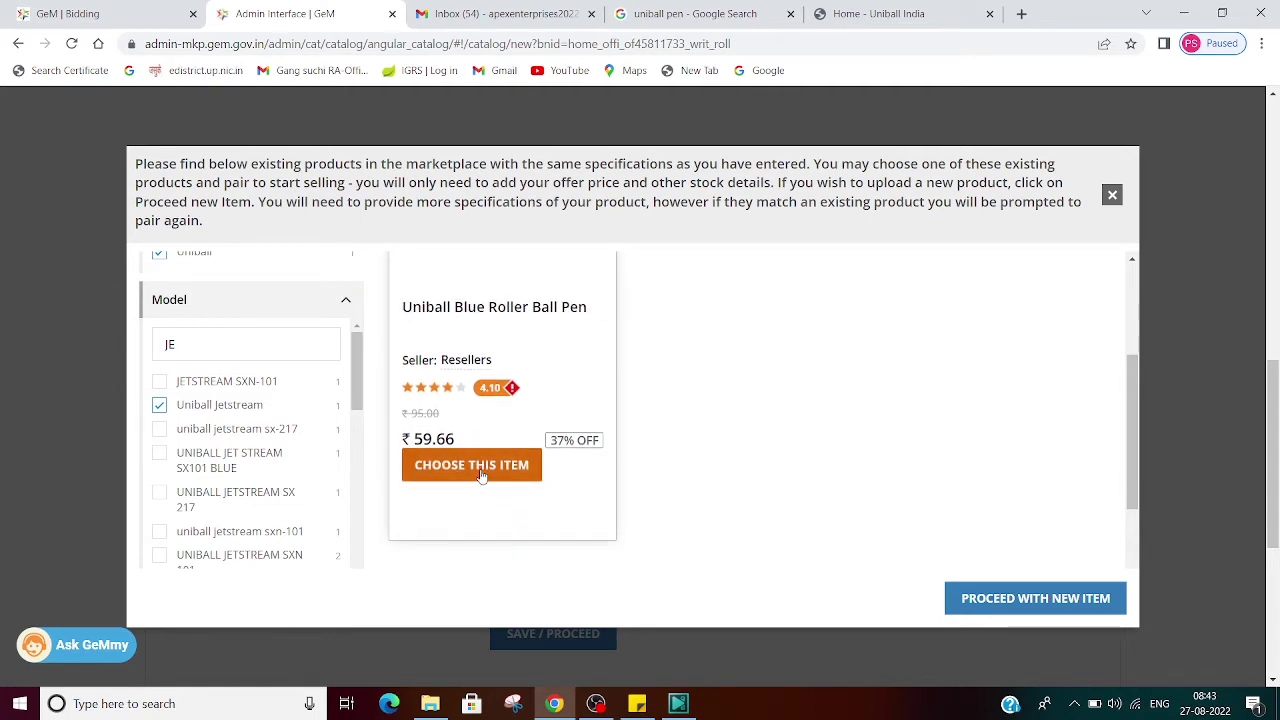
Step: Pair with the matching Uniball Jetstream pen listing
click(481, 466)
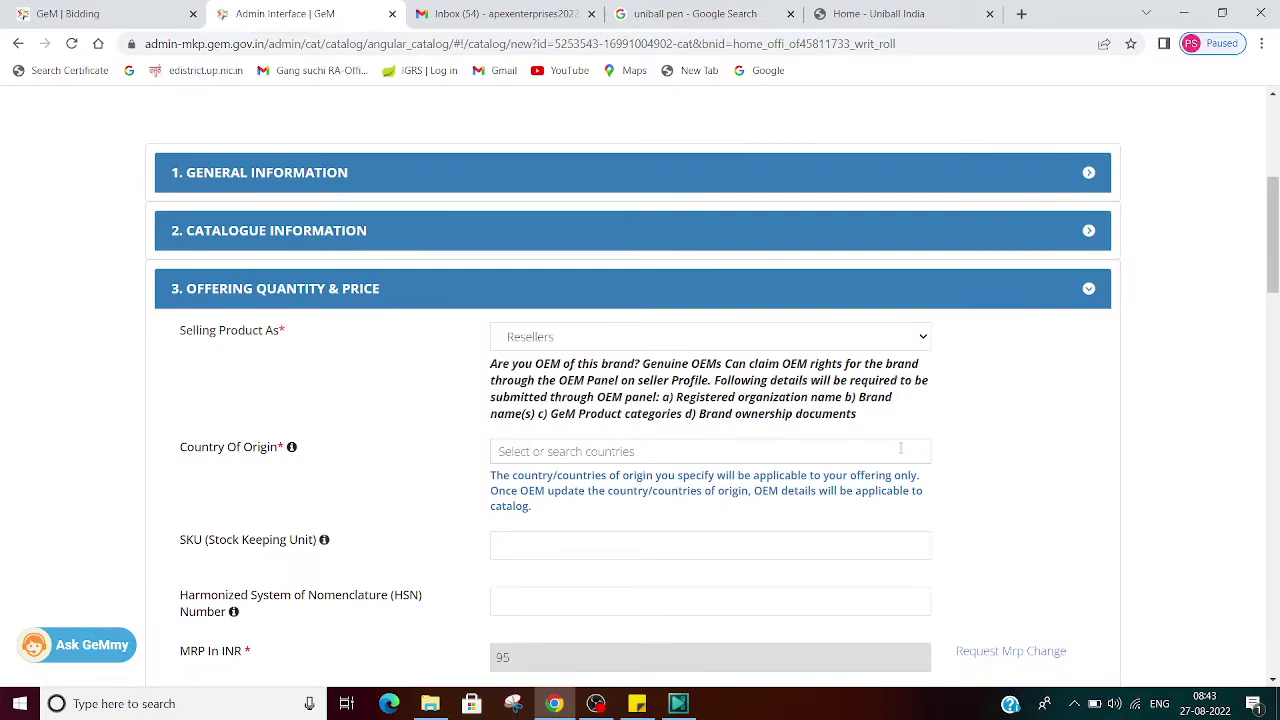
scroll(900, 449, down, 6)
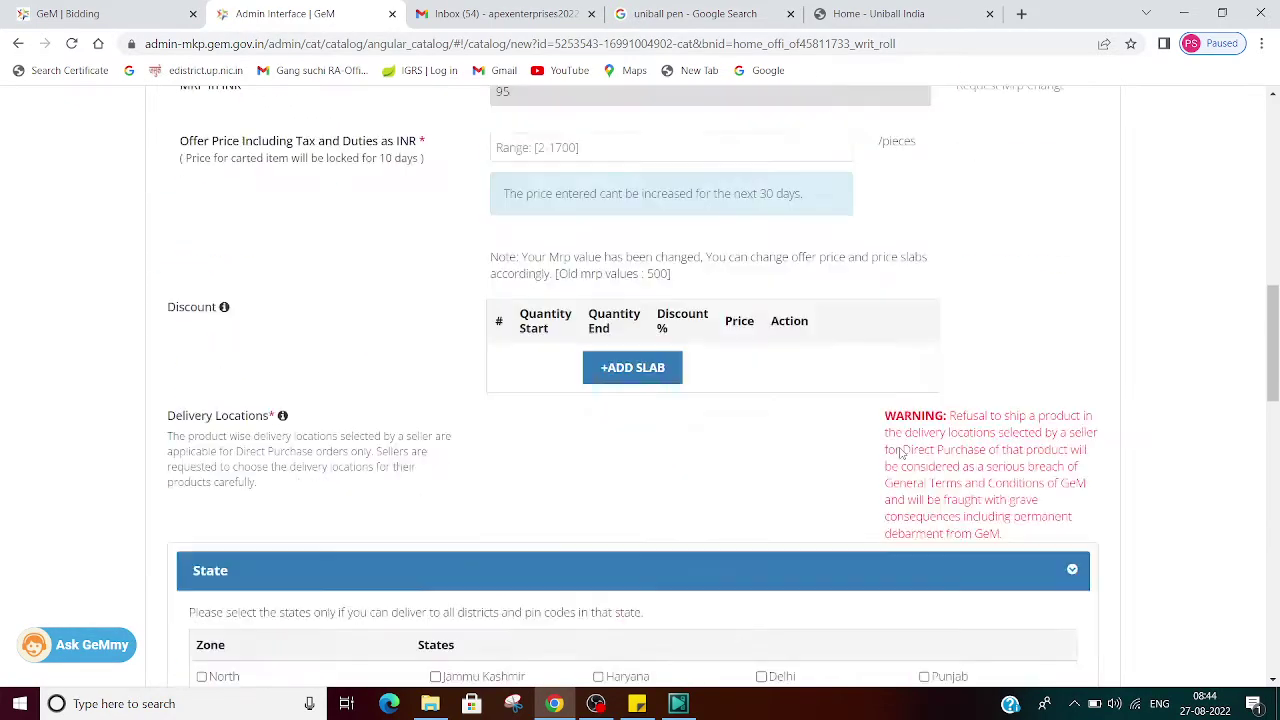
scroll(900, 453, down, 14)
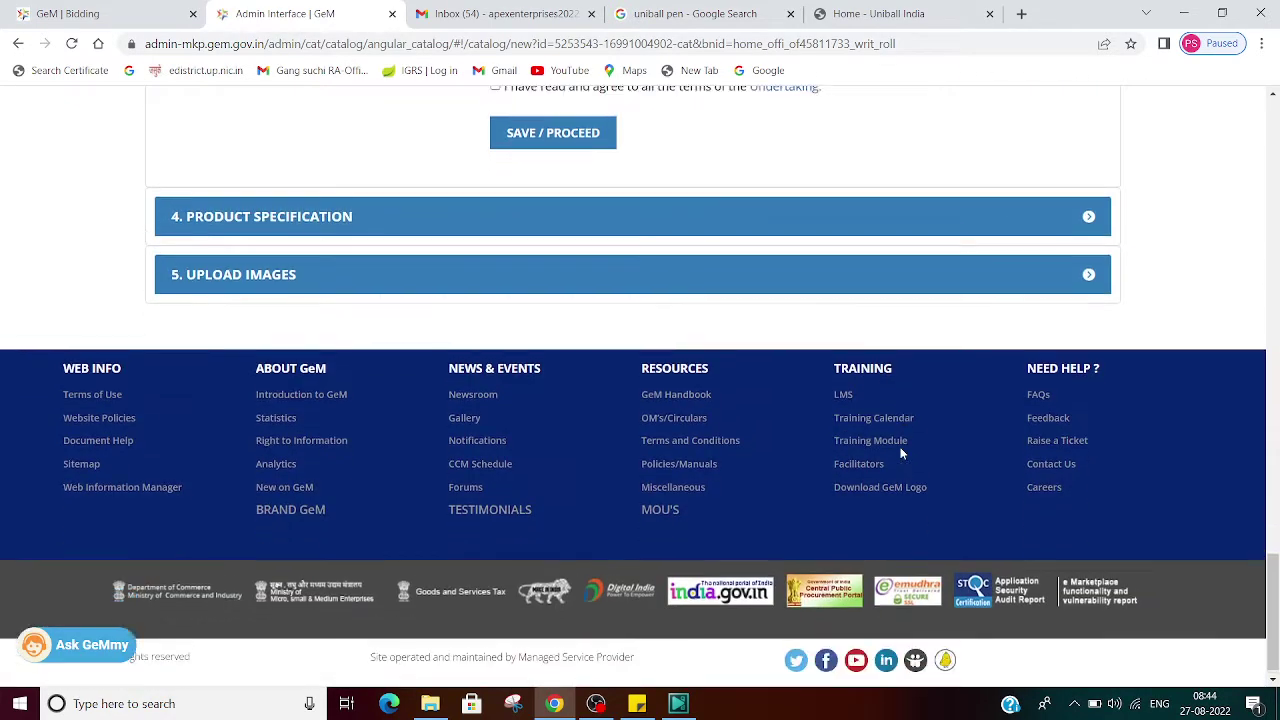
scroll(900, 453, up, 20)
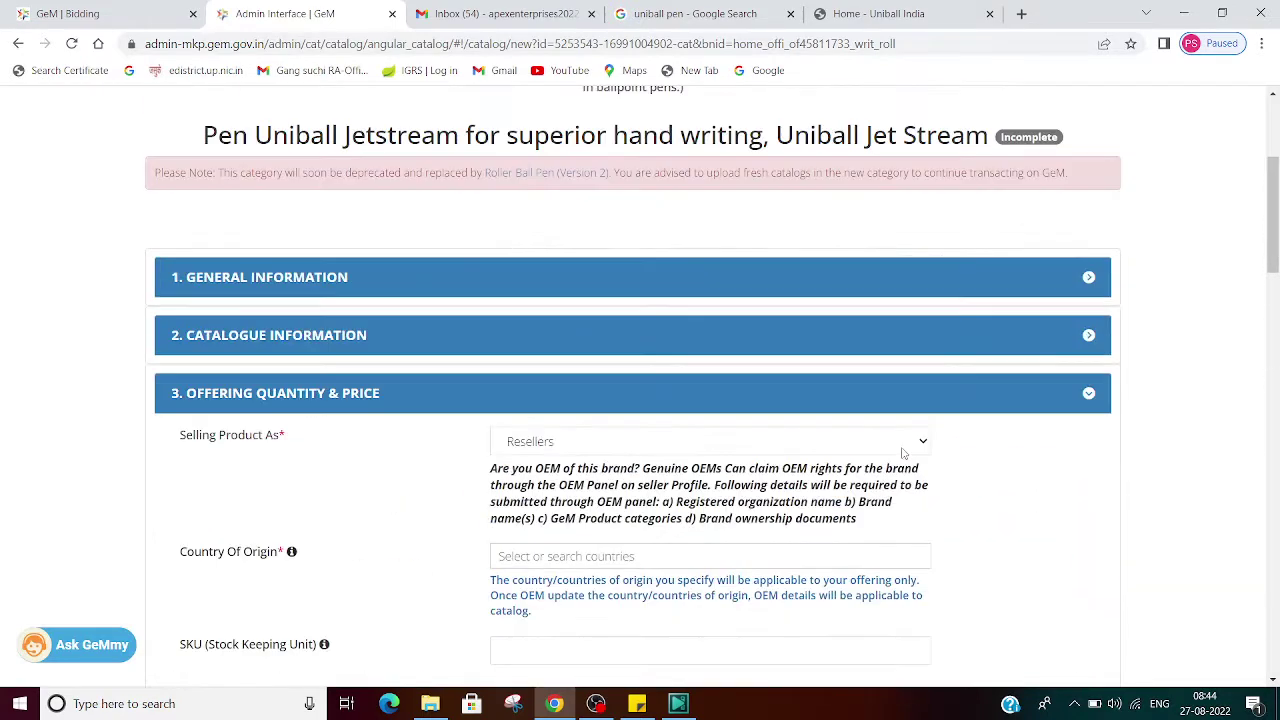
Step: Keep Resellers as the selling role, set country of origin to India, and declare local content Yes
click(720, 452)
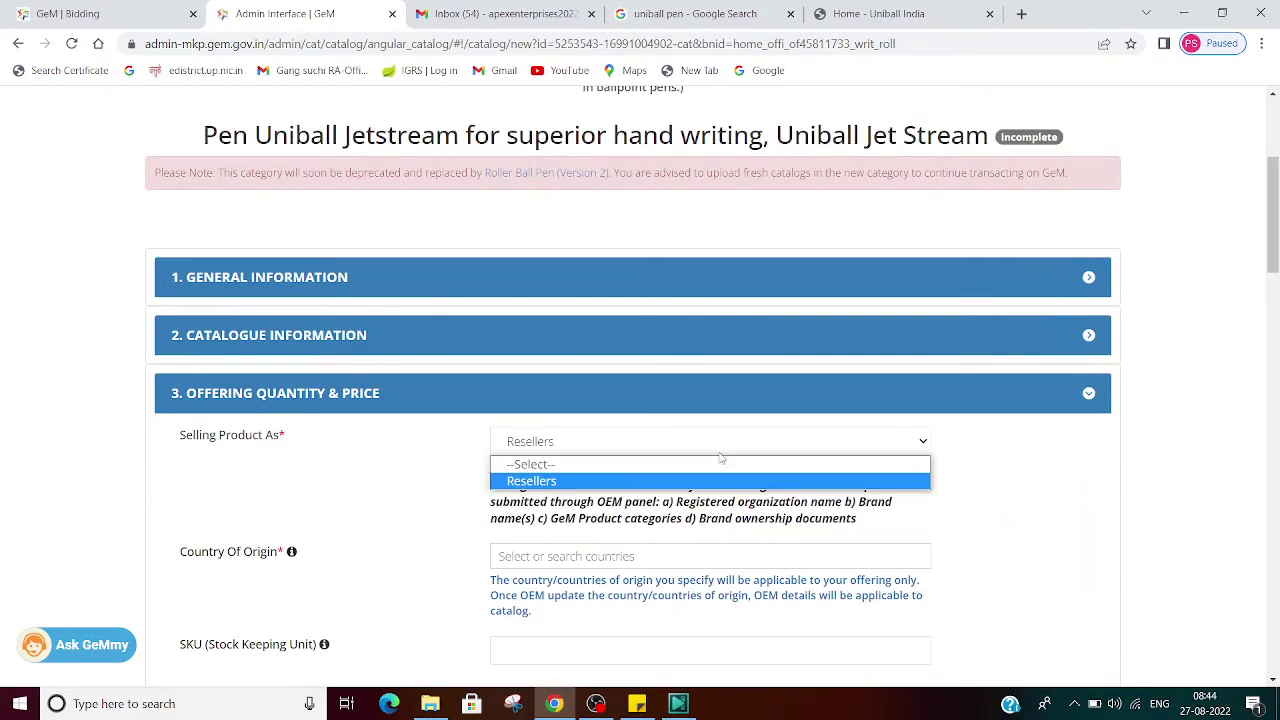
click(720, 452)
scroll(720, 460, down, 3)
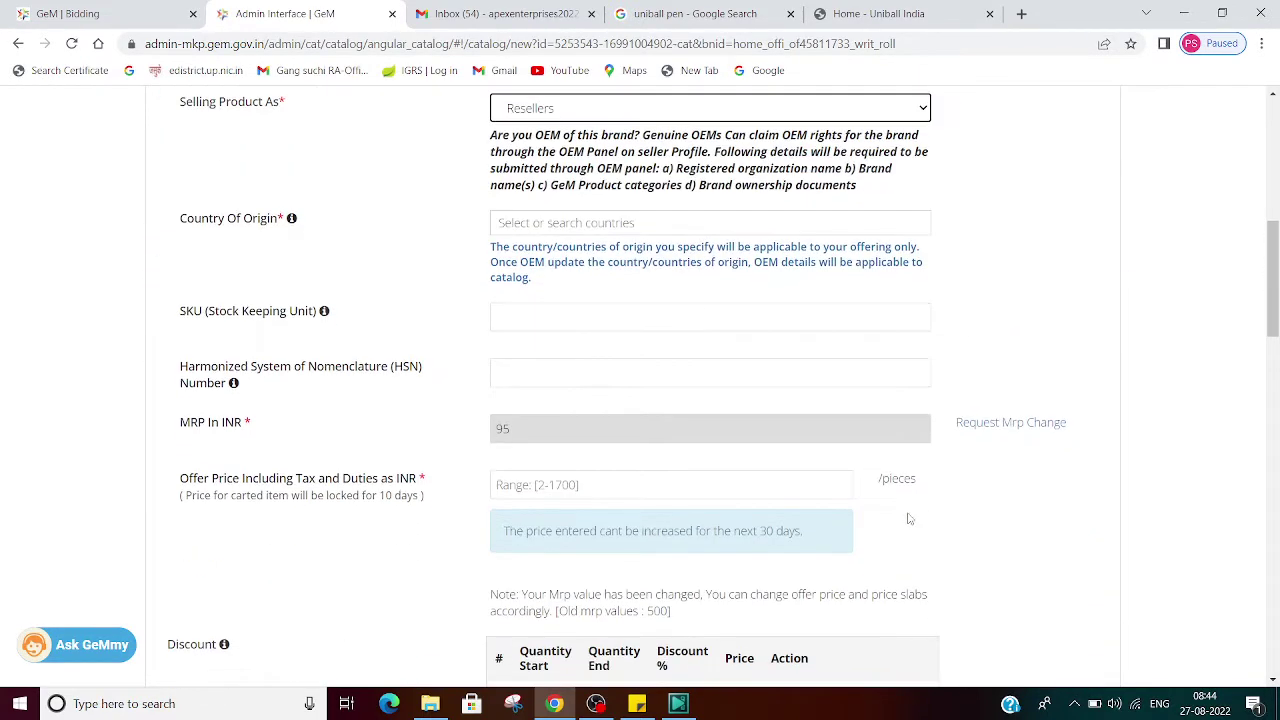
click(612, 224)
click(543, 250)
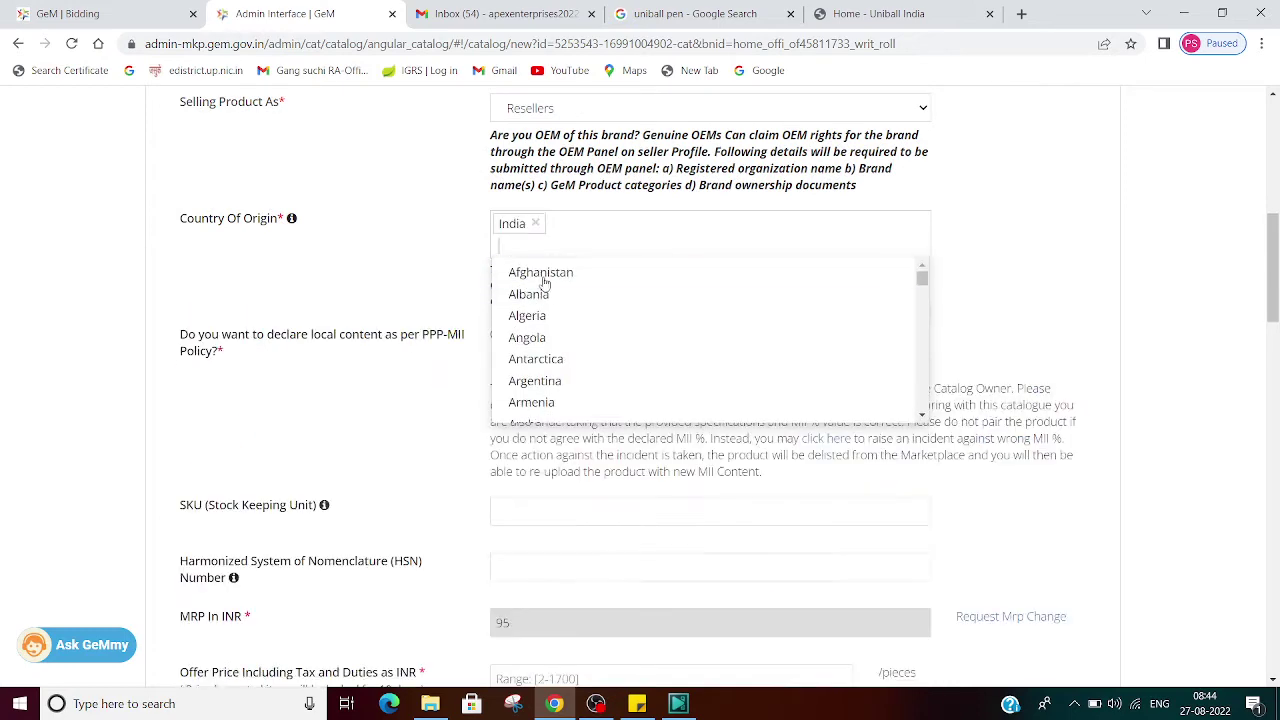
click(417, 256)
click(495, 336)
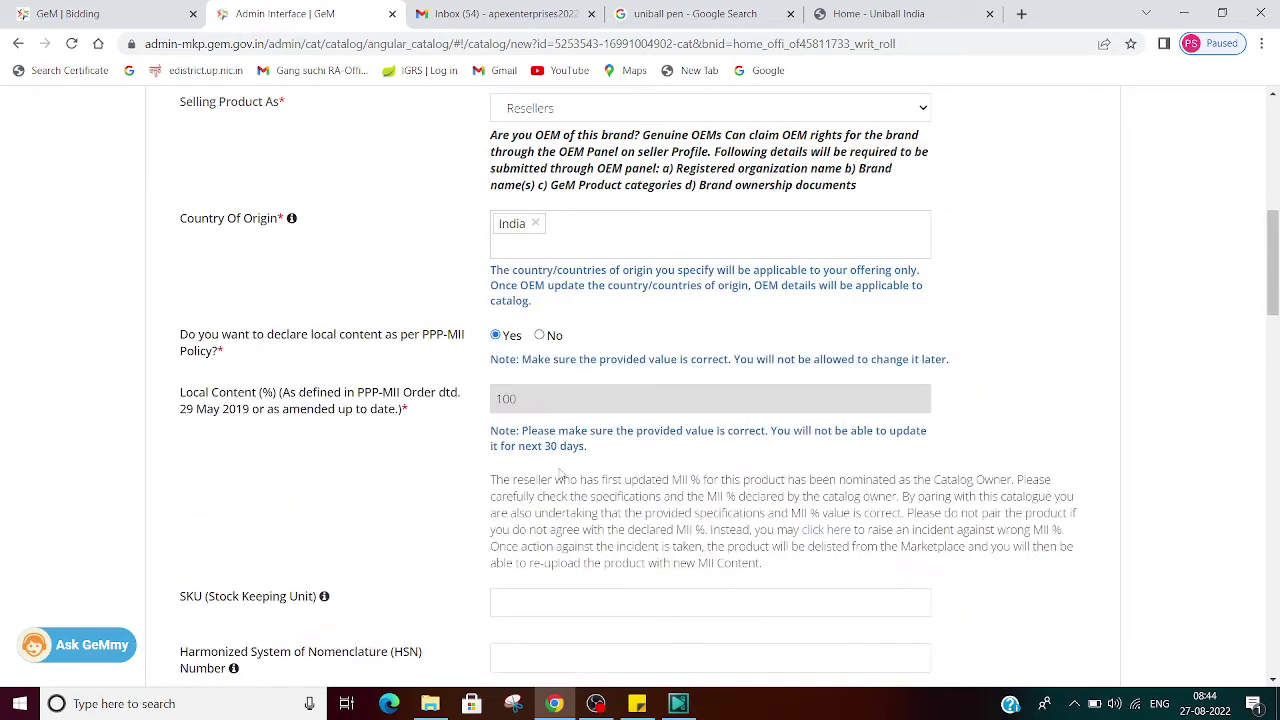
scroll(560, 472, down, 3)
Step: Enter 49 INR as the pen's offer price
scroll(586, 463, up, 3)
scroll(512, 400, down, 3)
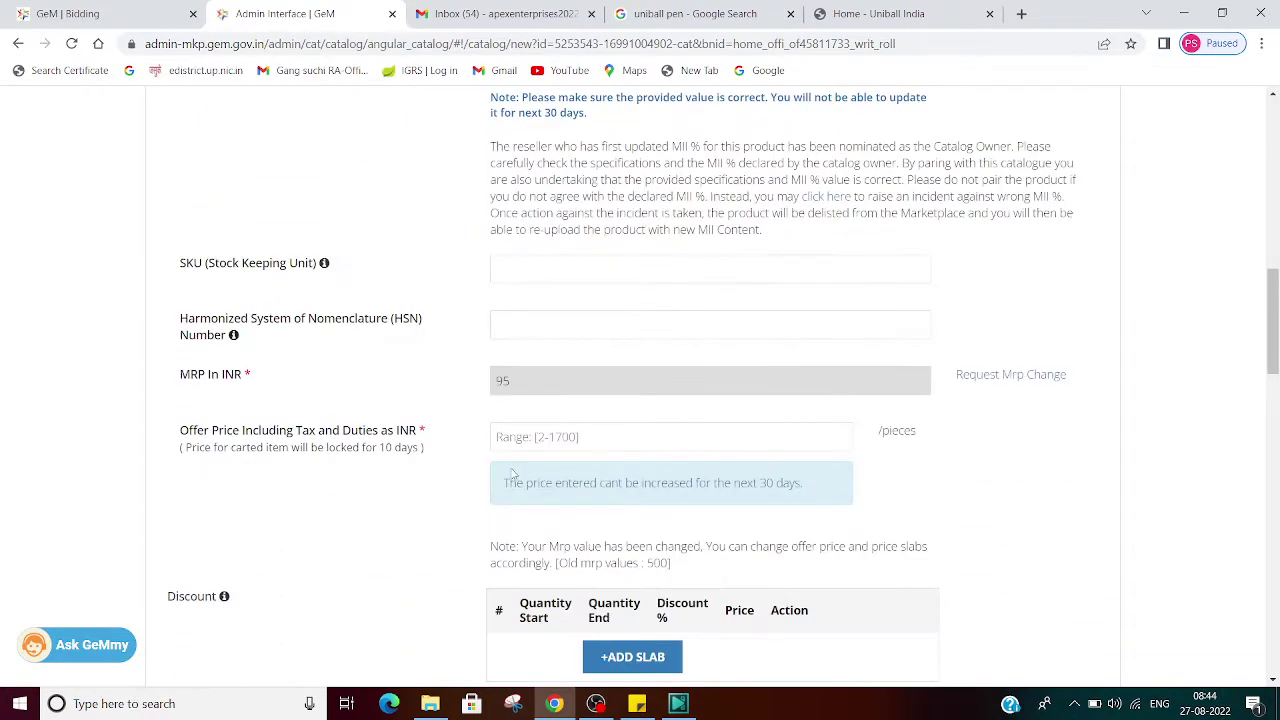
click(625, 279)
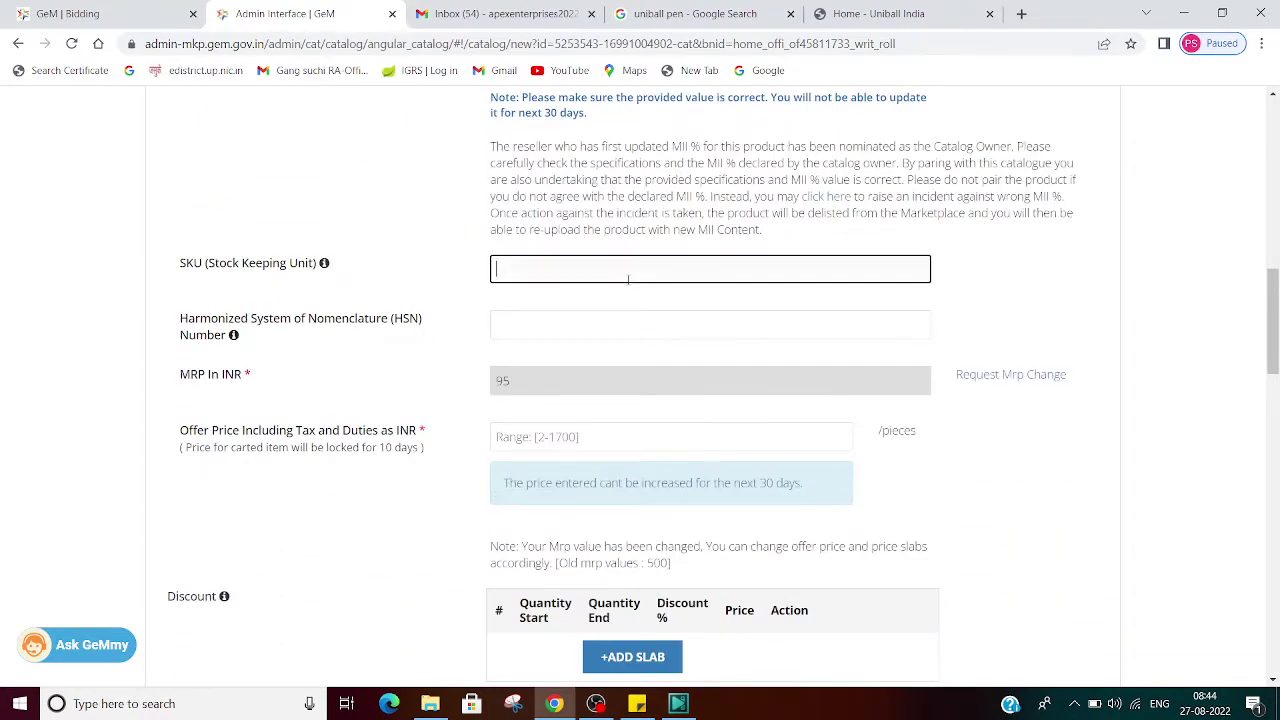
click(610, 437)
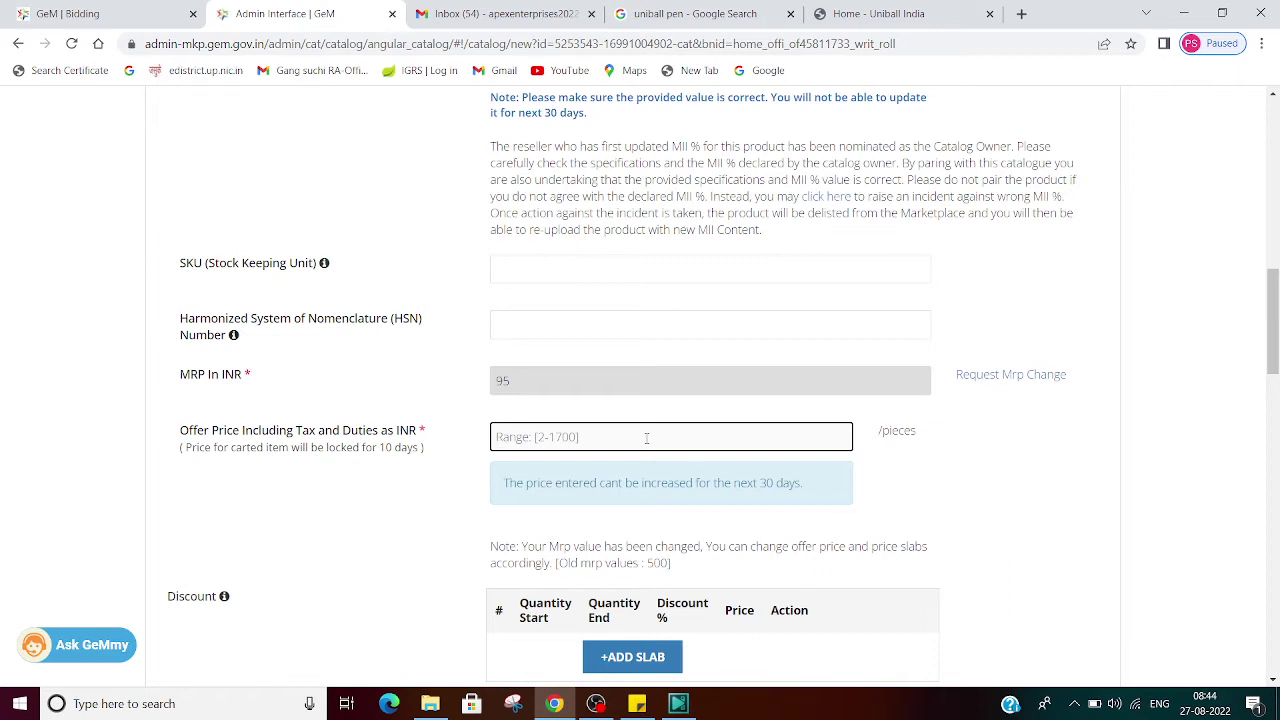
text(49)
click(976, 527)
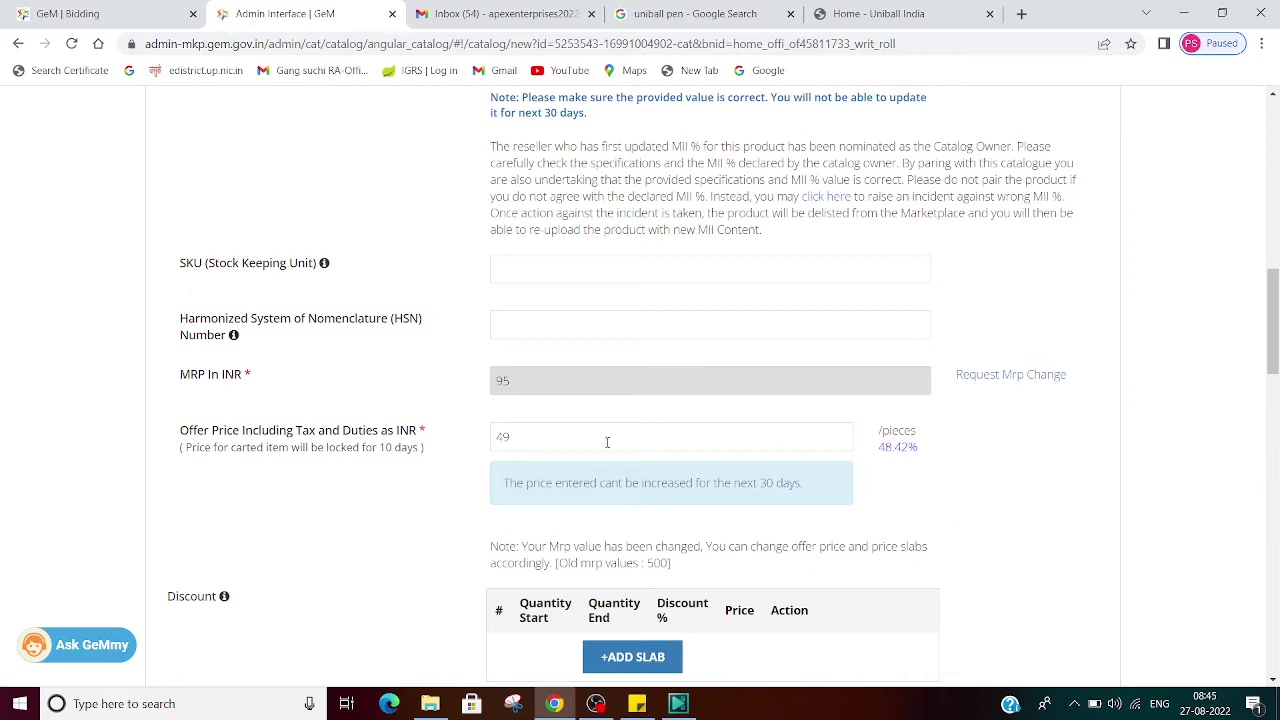
Step: Retry the offer price at 90 INR, then correct it after the 10%-below-MRP warning so 49 INR stands
click(567, 446)
key(BackSpace)
key(BackSpace)
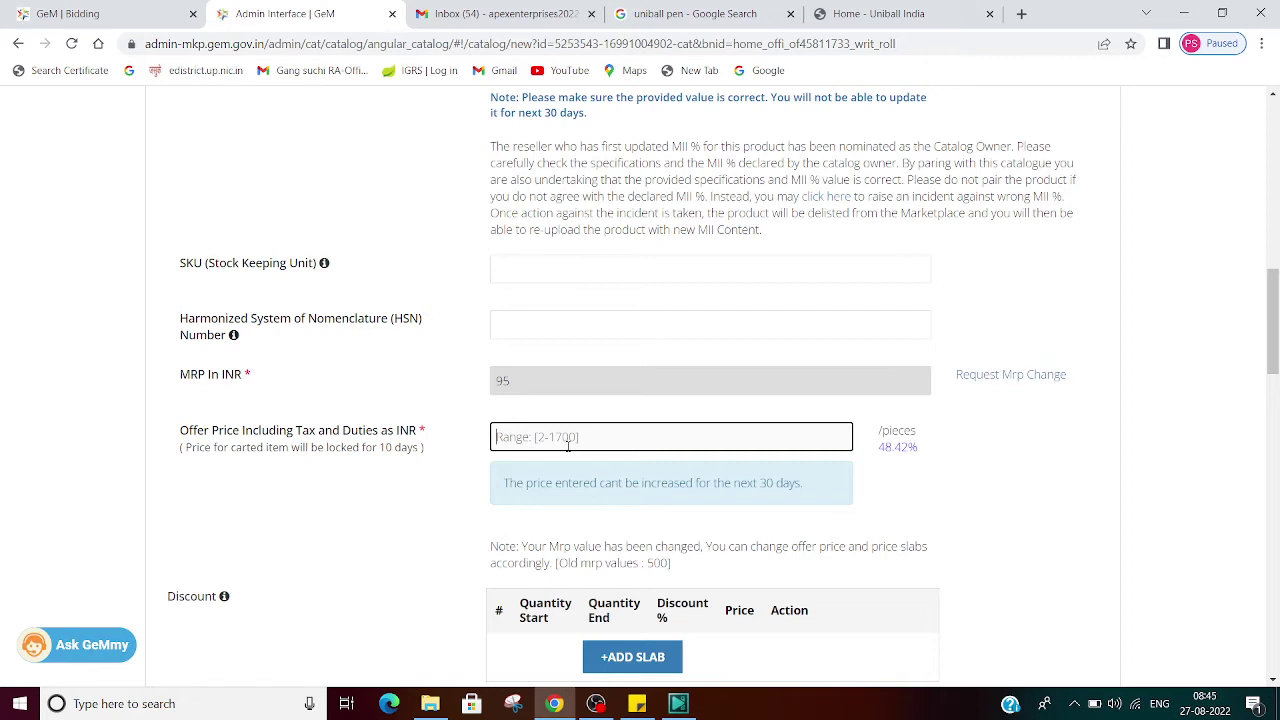
text(90)
click(996, 488)
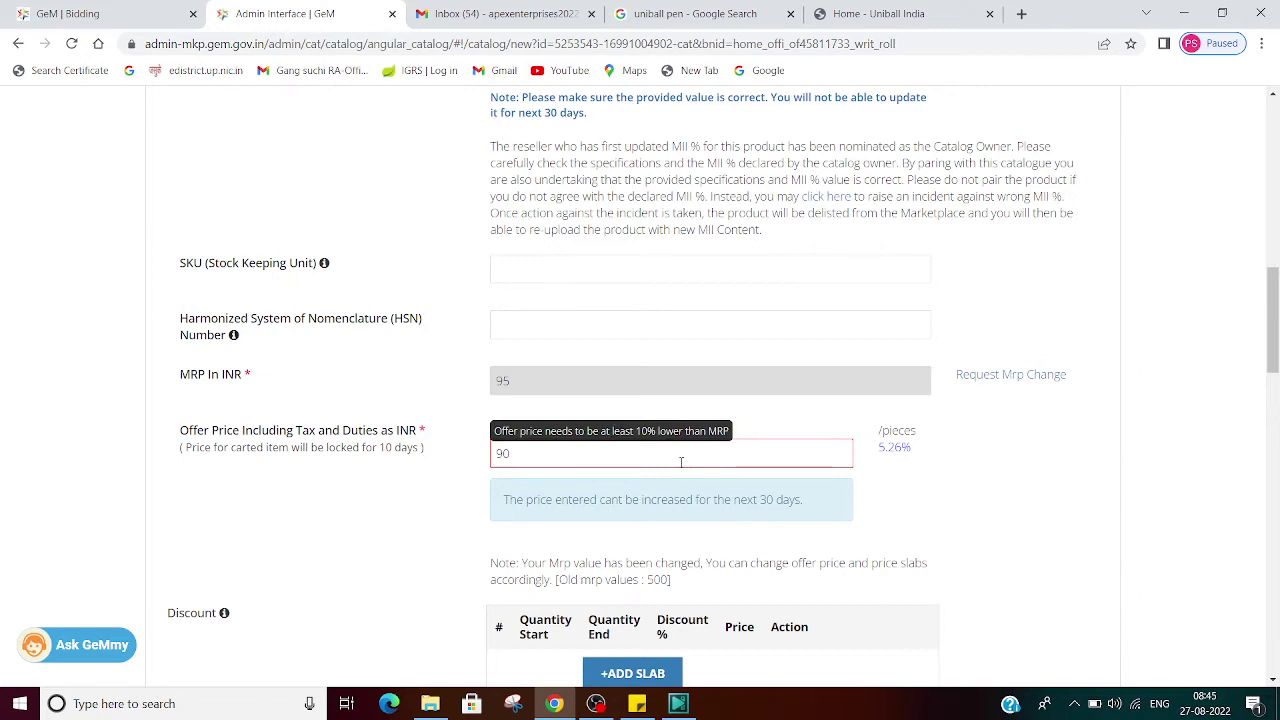
click(677, 461)
key(BackSpace)
key(BackSpace)
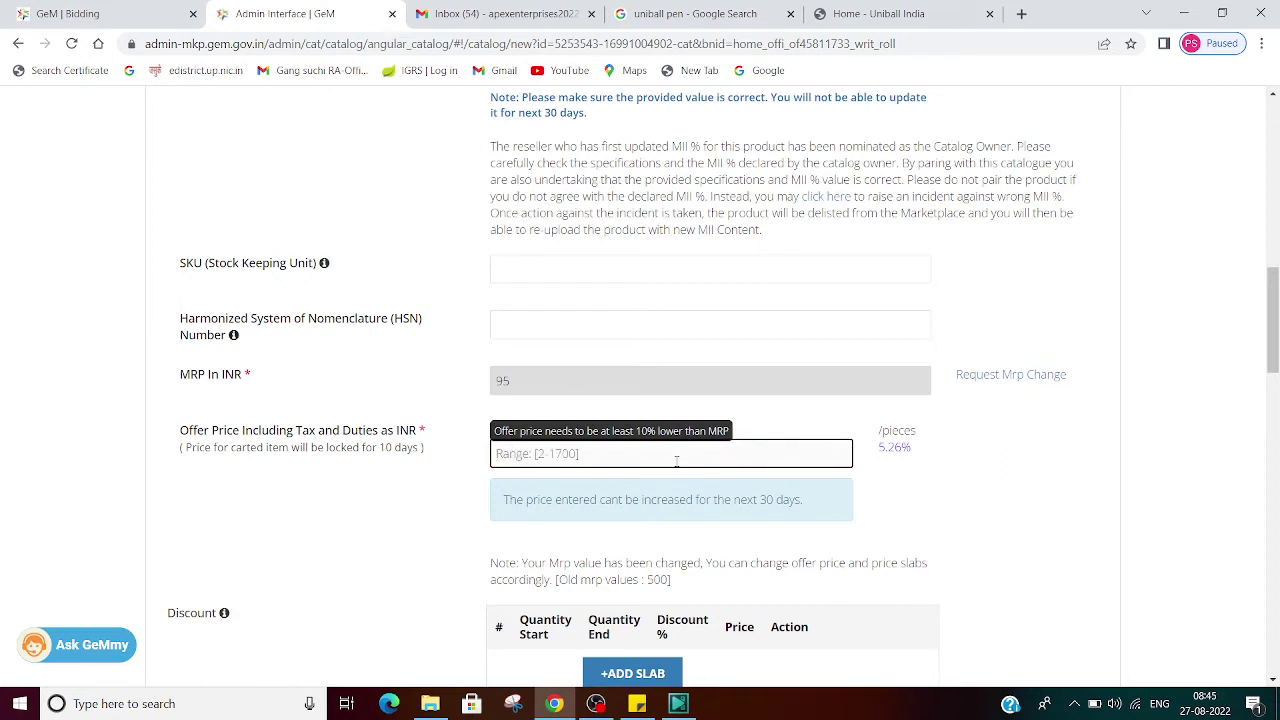
text(49)
click(1004, 505)
scroll(1004, 505, down, 9)
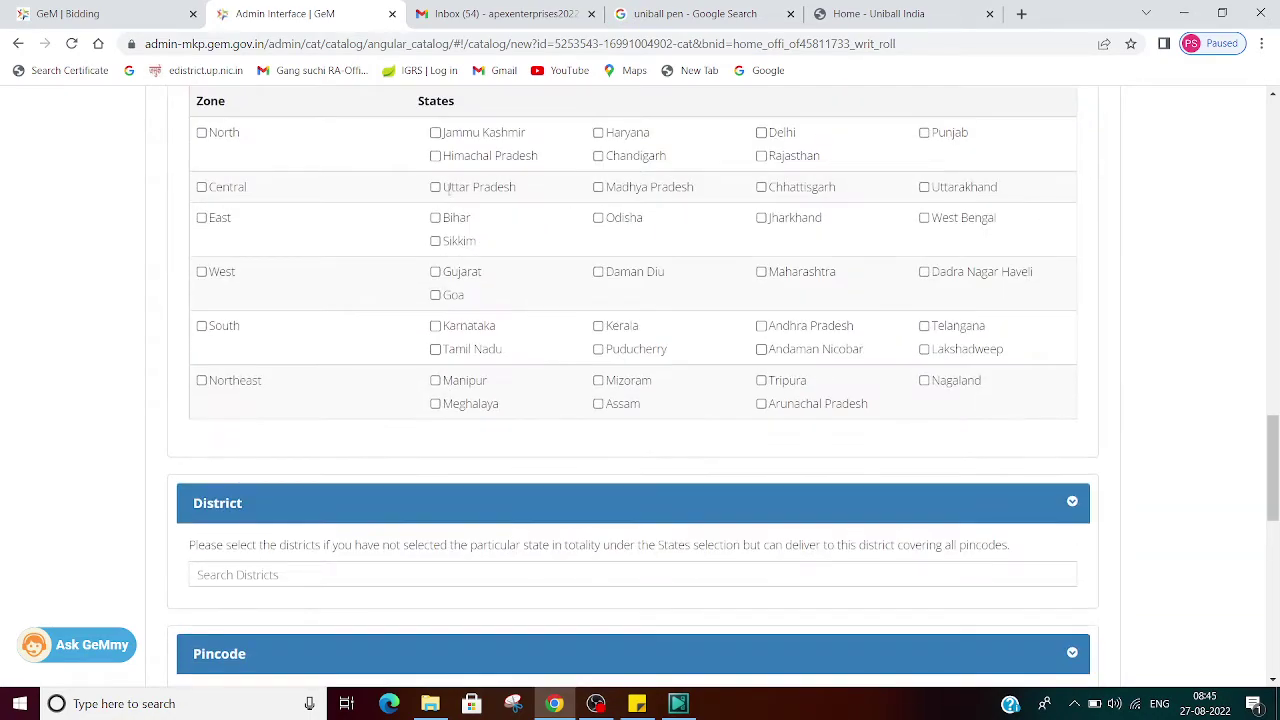
Step: Select Uttar Pradesh for delivery and enter current stock 1000 with minimum quantity 1 per consignee
click(437, 188)
scroll(458, 364, down, 3)
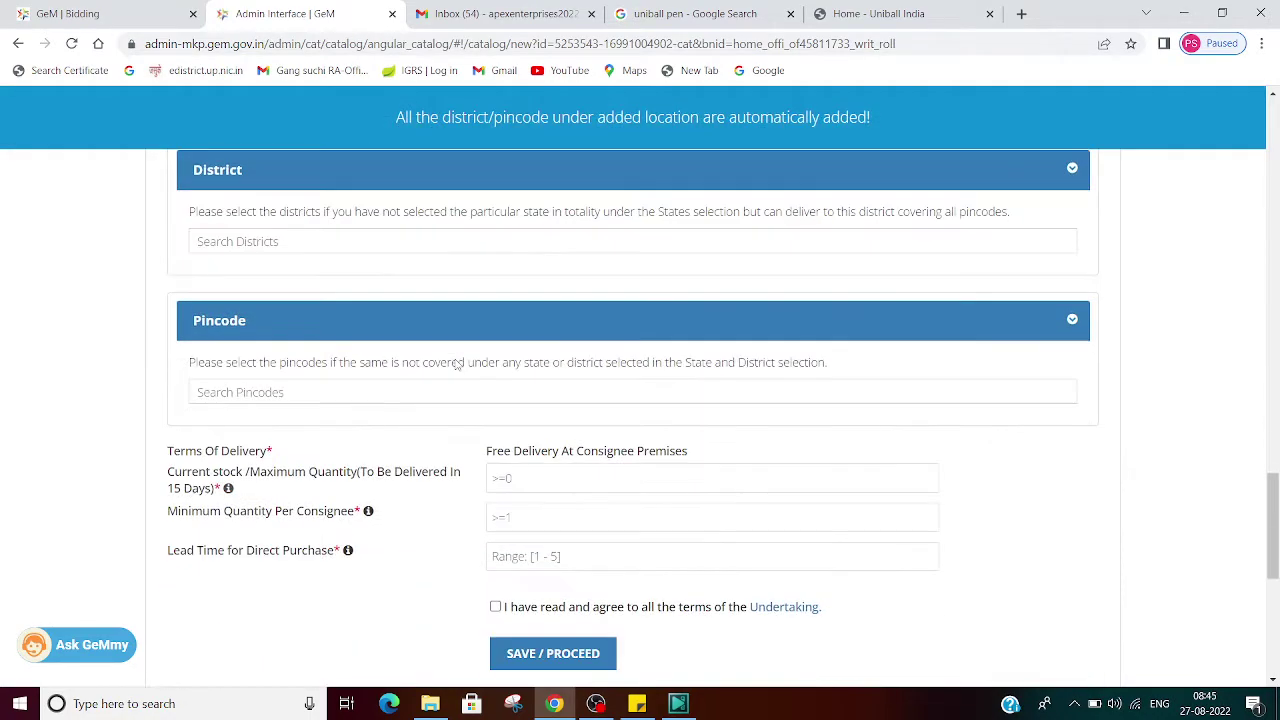
scroll(458, 364, down, 2)
click(558, 311)
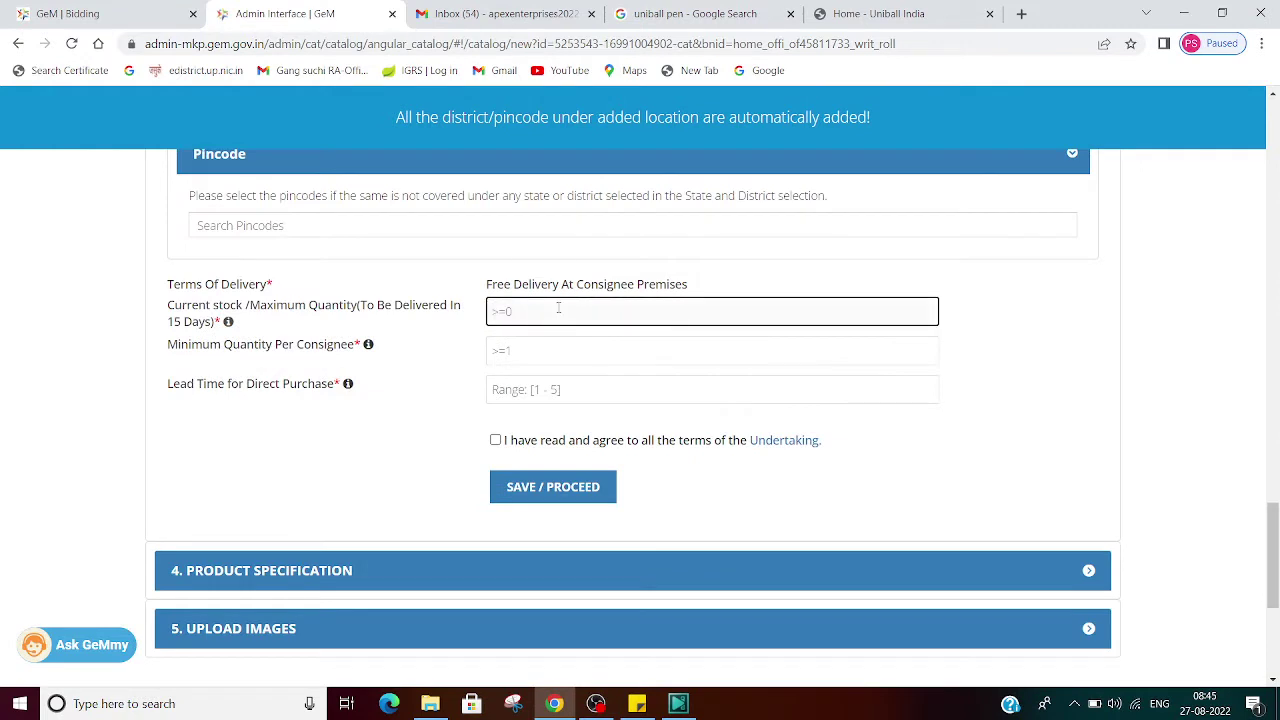
text(1000)
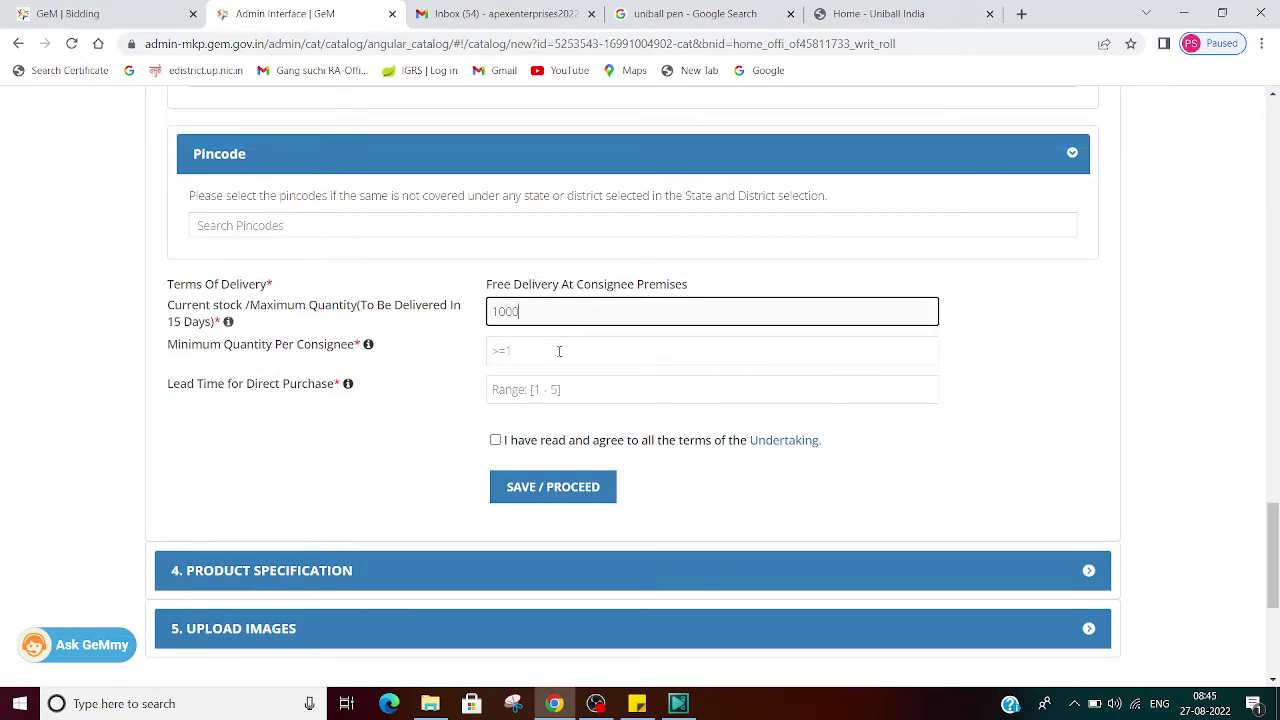
click(559, 351)
text(1)
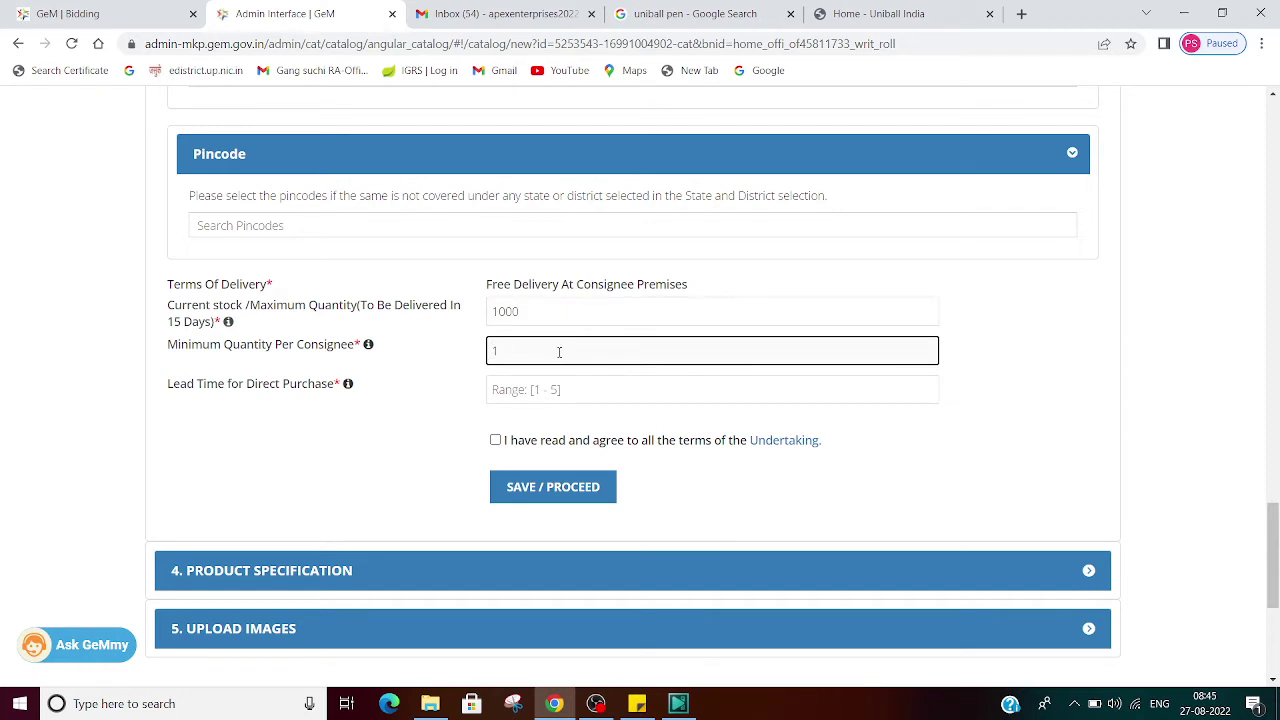
Step: Set a 4-day lead time and agree to the undertaking, dismissing the chain-documents notice
click(559, 390)
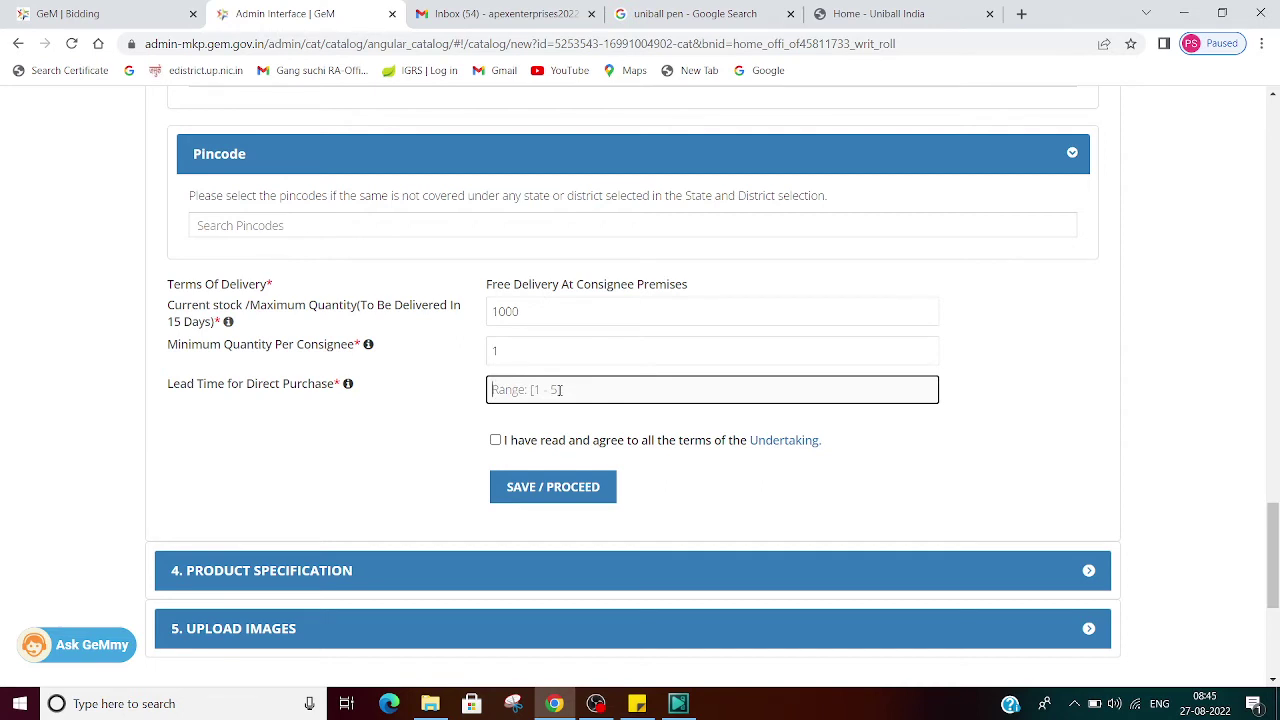
text(4)
click(495, 440)
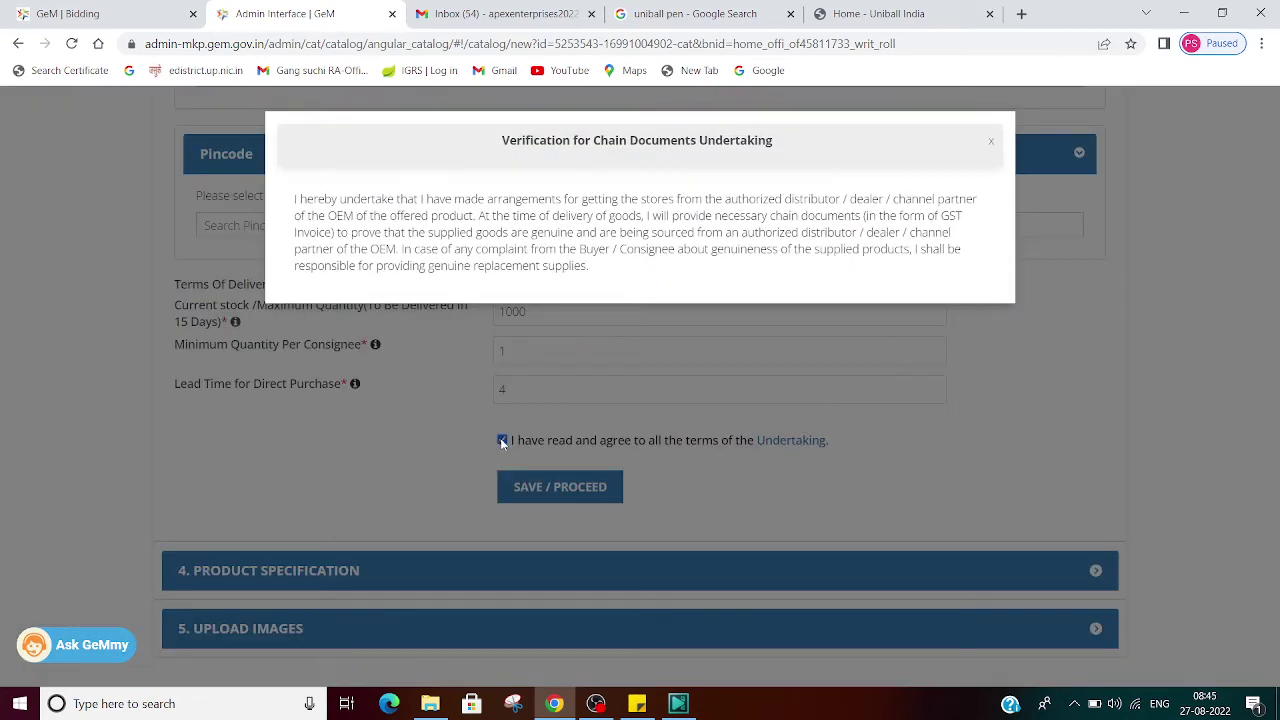
click(965, 450)
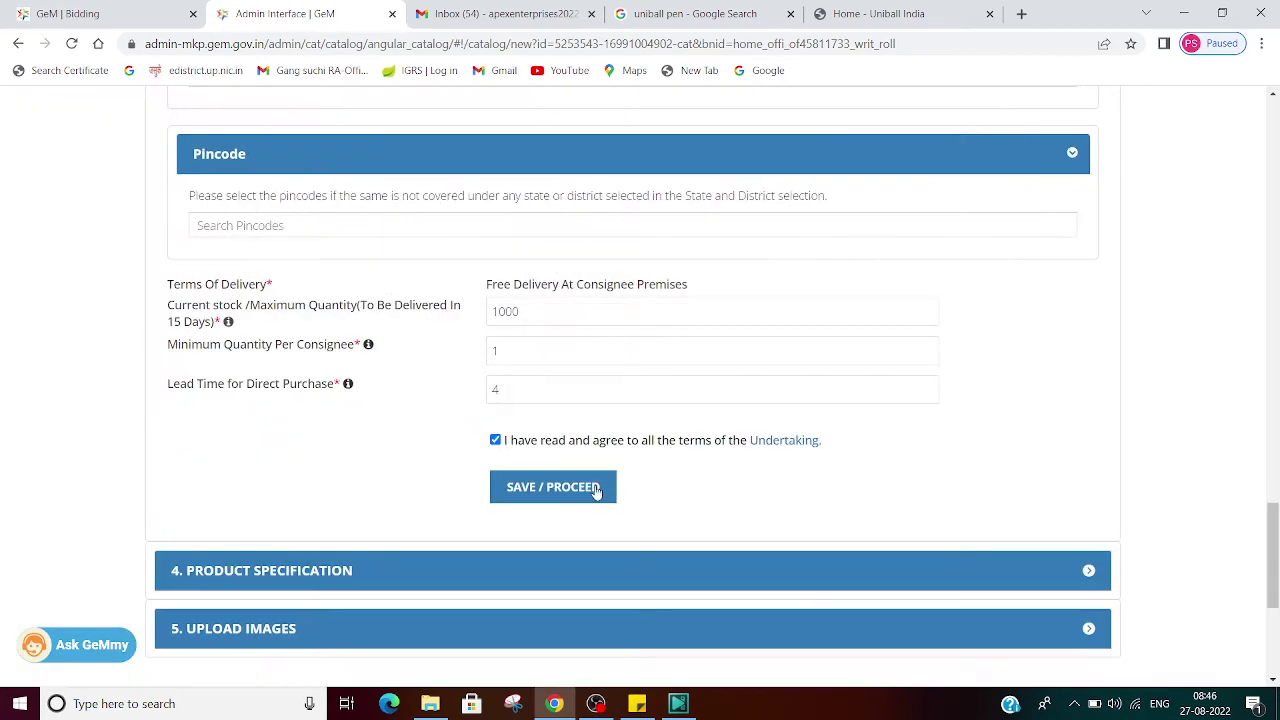
Step: Save the offering quantity and price section
click(560, 486)
scroll(565, 490, down, 3)
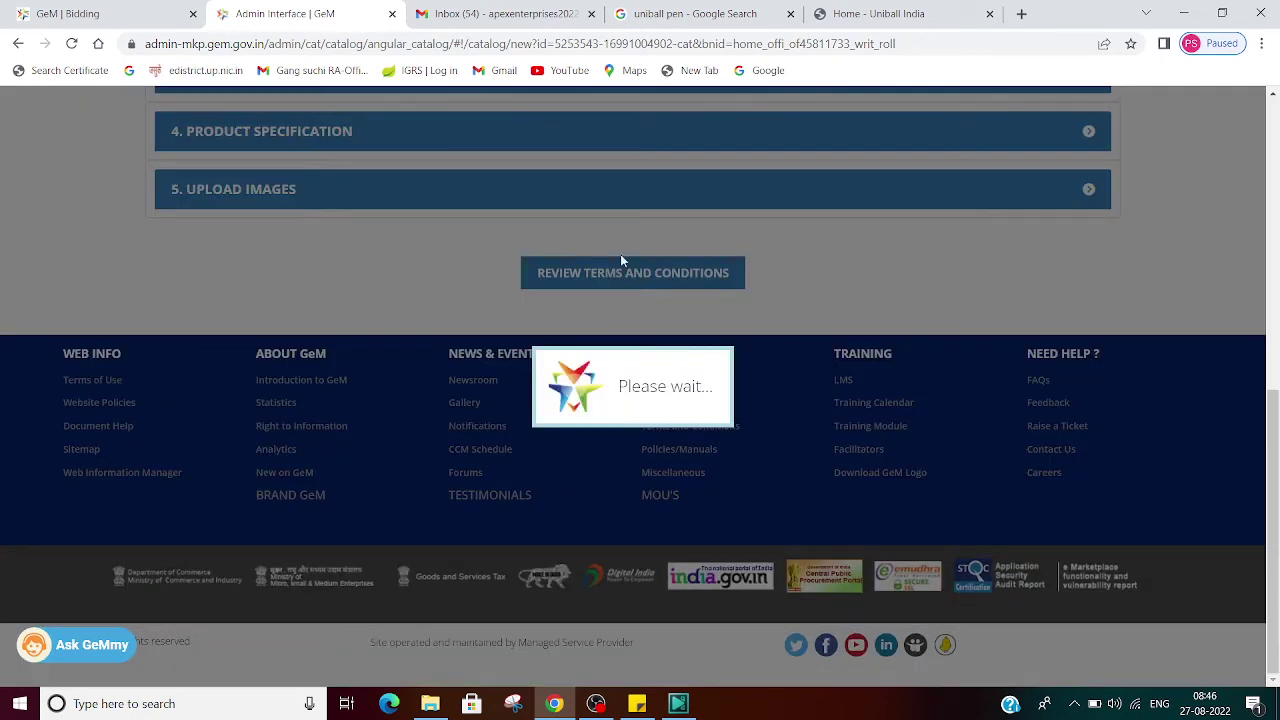
scroll(866, 290, up, 5)
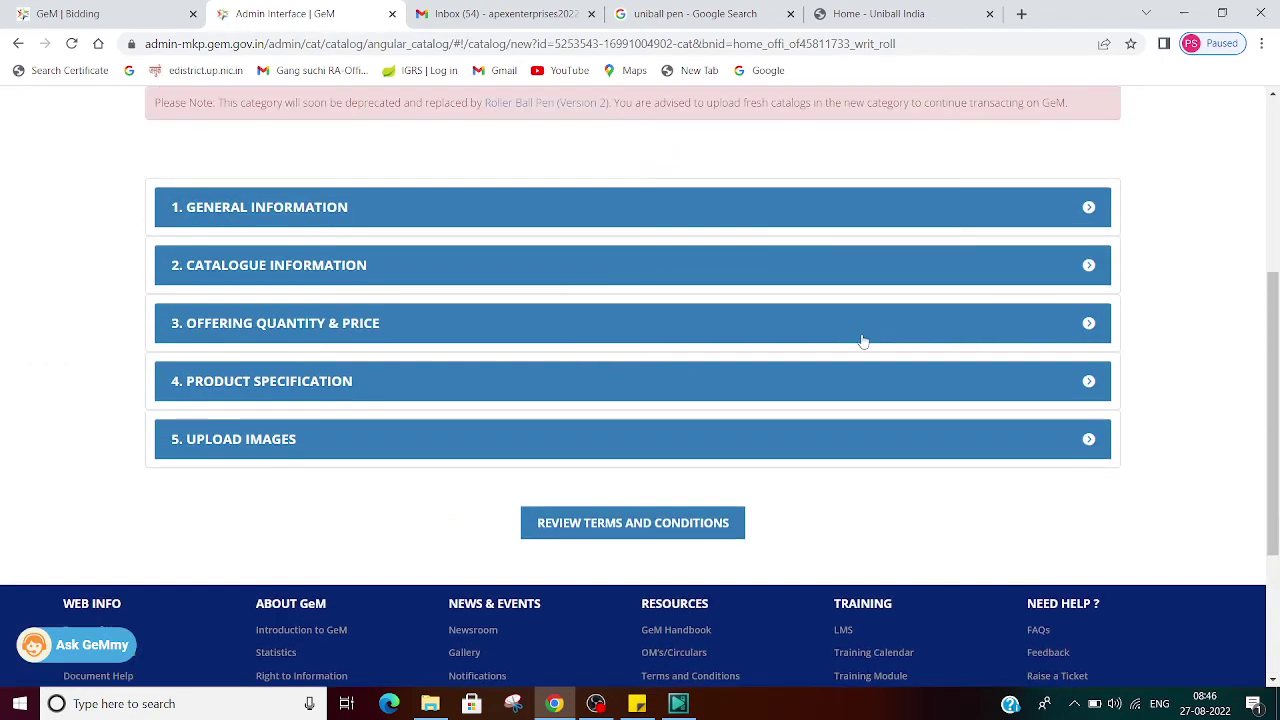
scroll(858, 340, up, 2)
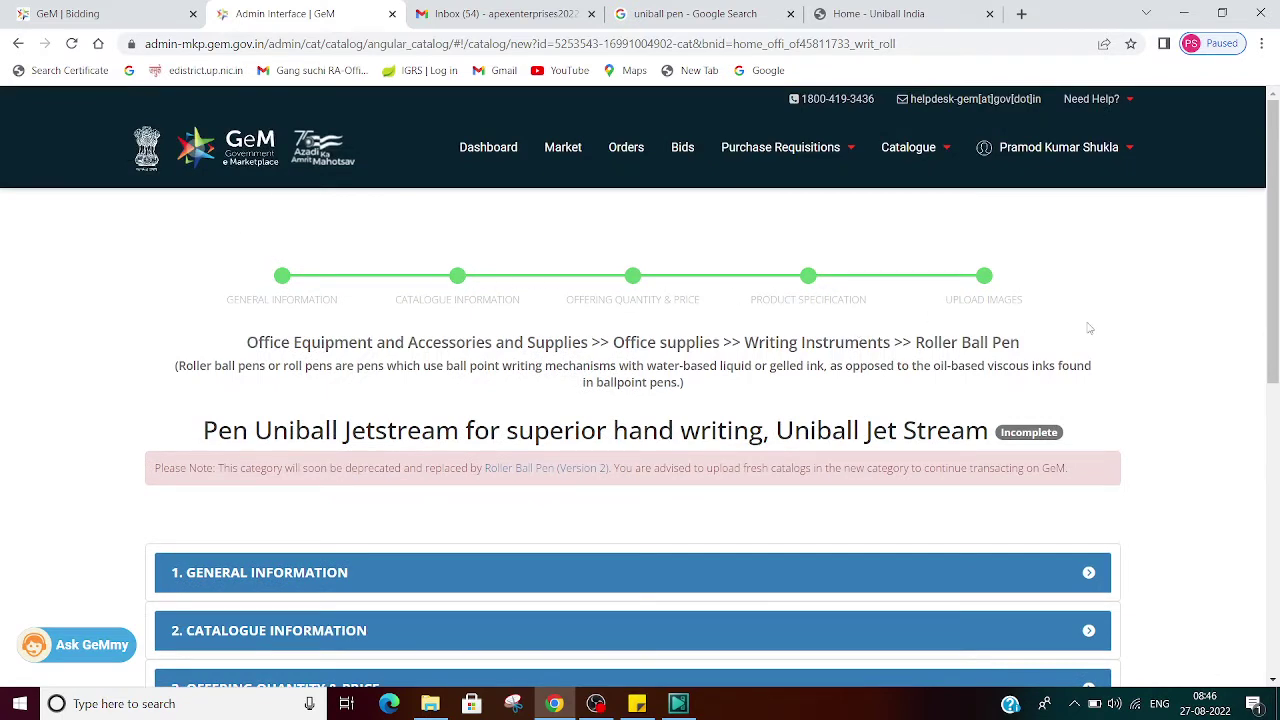
scroll(1078, 398, down, 4)
scroll(1078, 398, down, 2)
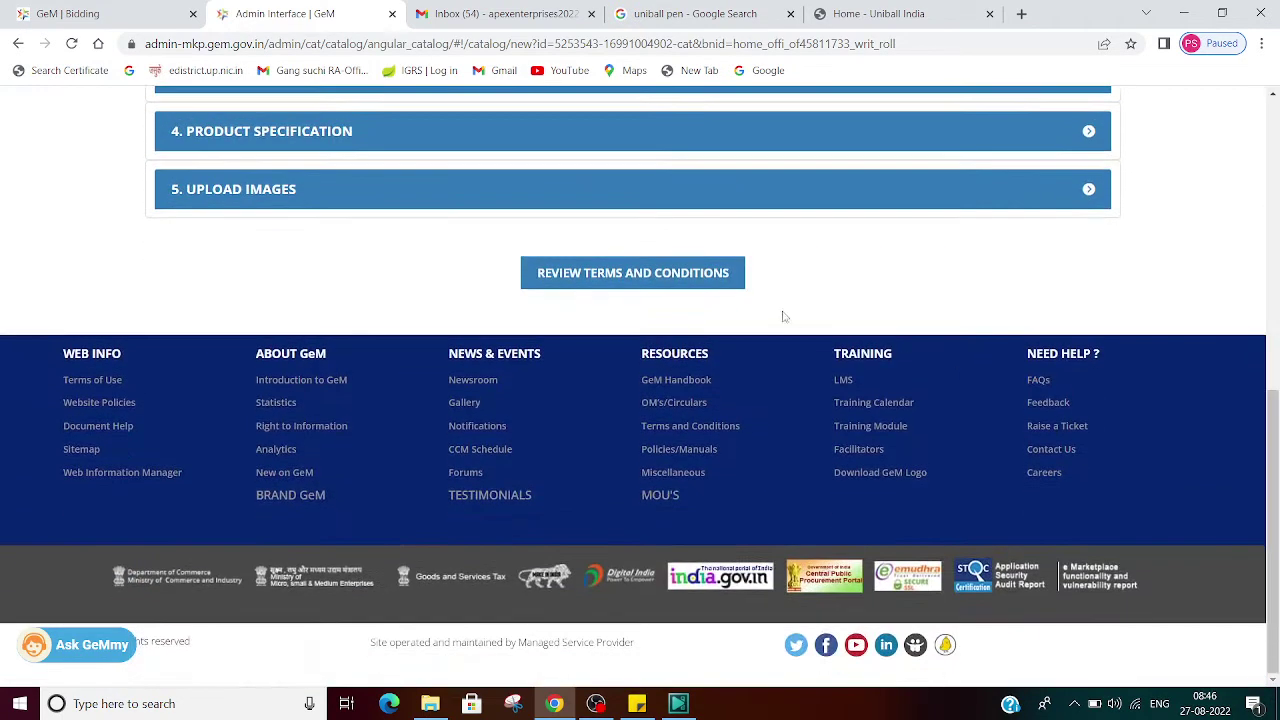
Step: Open the list of General Terms and Conditions versions for review
click(621, 276)
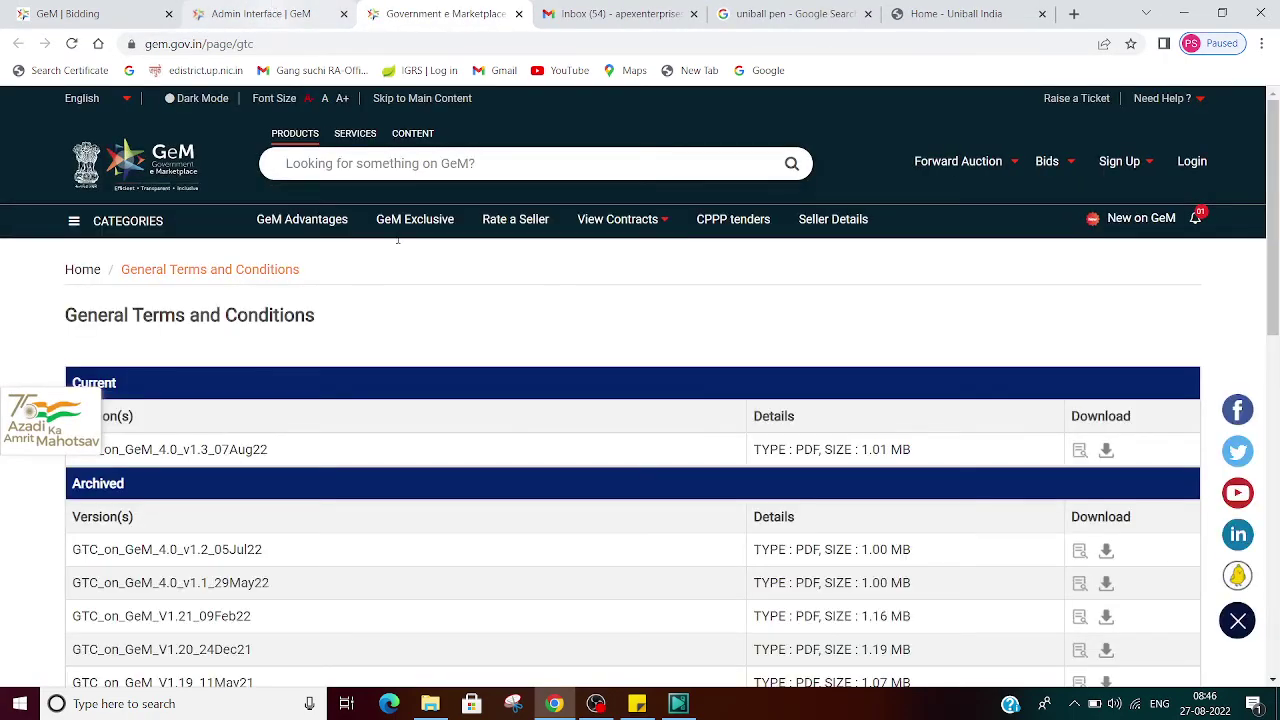
scroll(569, 408, down, 6)
scroll(569, 408, down, 2)
scroll(569, 408, up, 8)
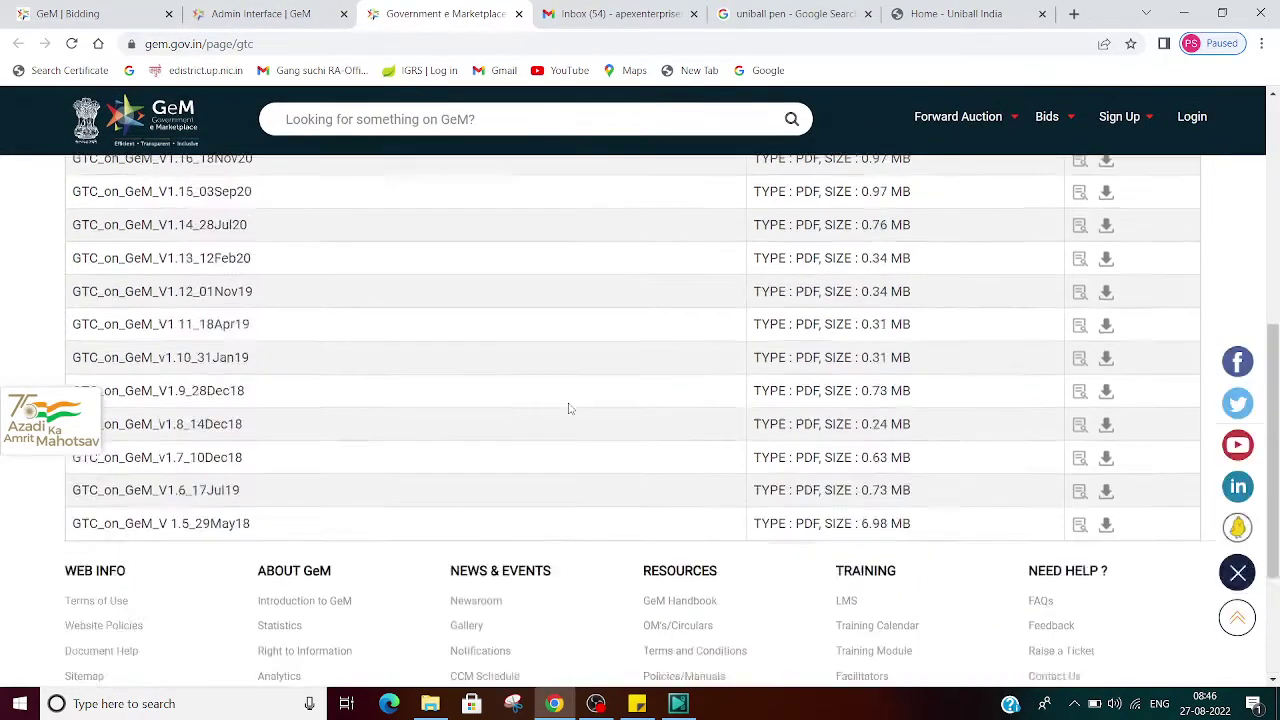
scroll(569, 407, down, 3)
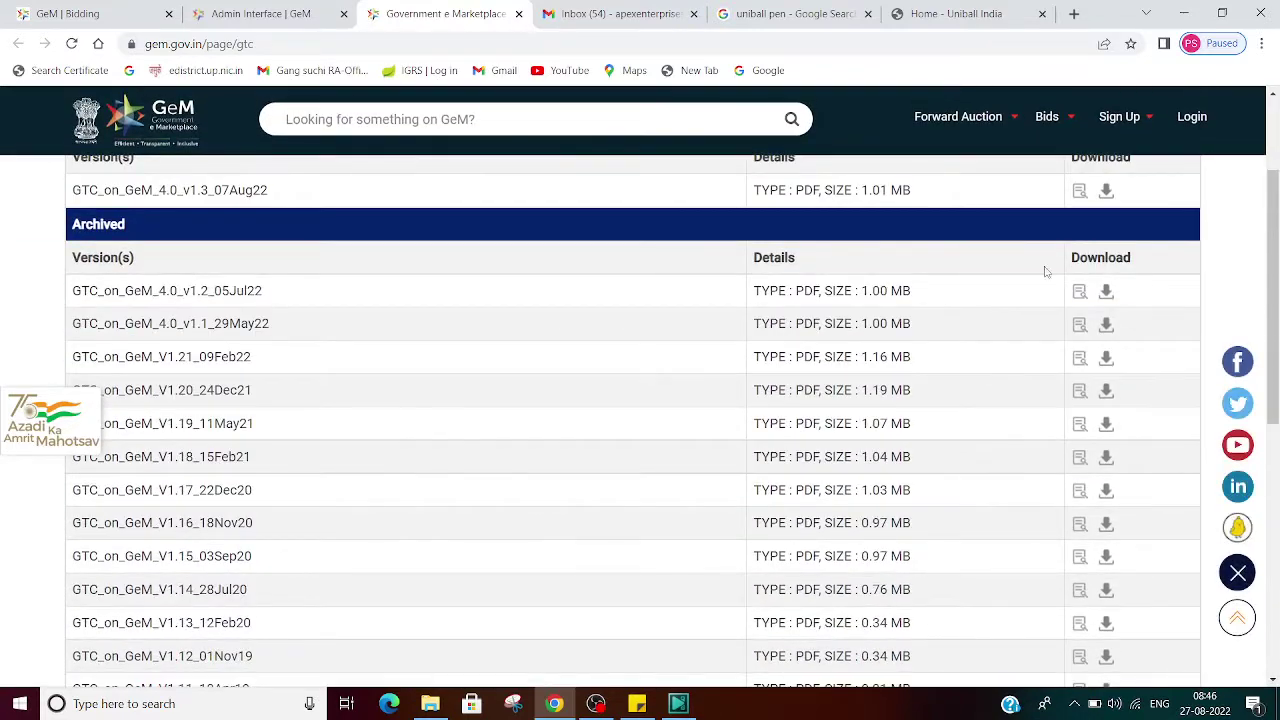
scroll(1043, 271, up, 3)
Step: Read the current GTC_on_GeM_4.0_v1.3_07Aug22 PDF, then return to the GTC versions list
click(1106, 450)
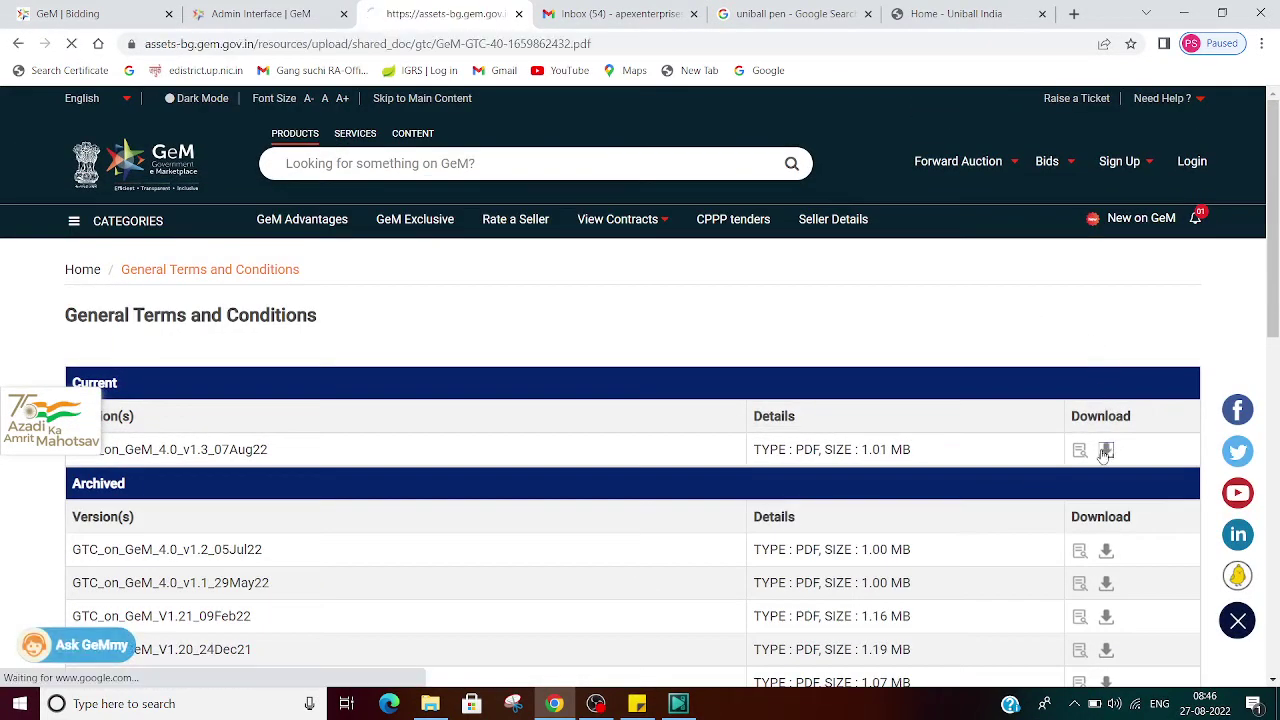
scroll(862, 287, down, 20)
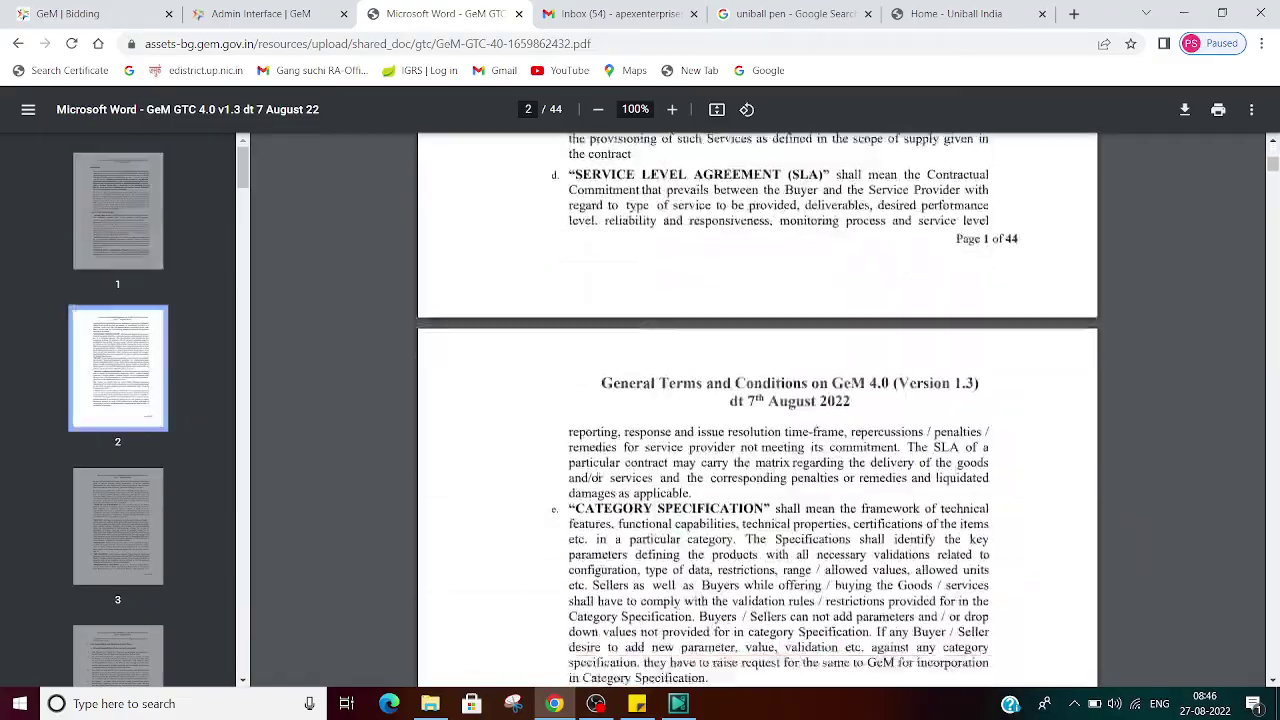
scroll(597, 476, down, 20)
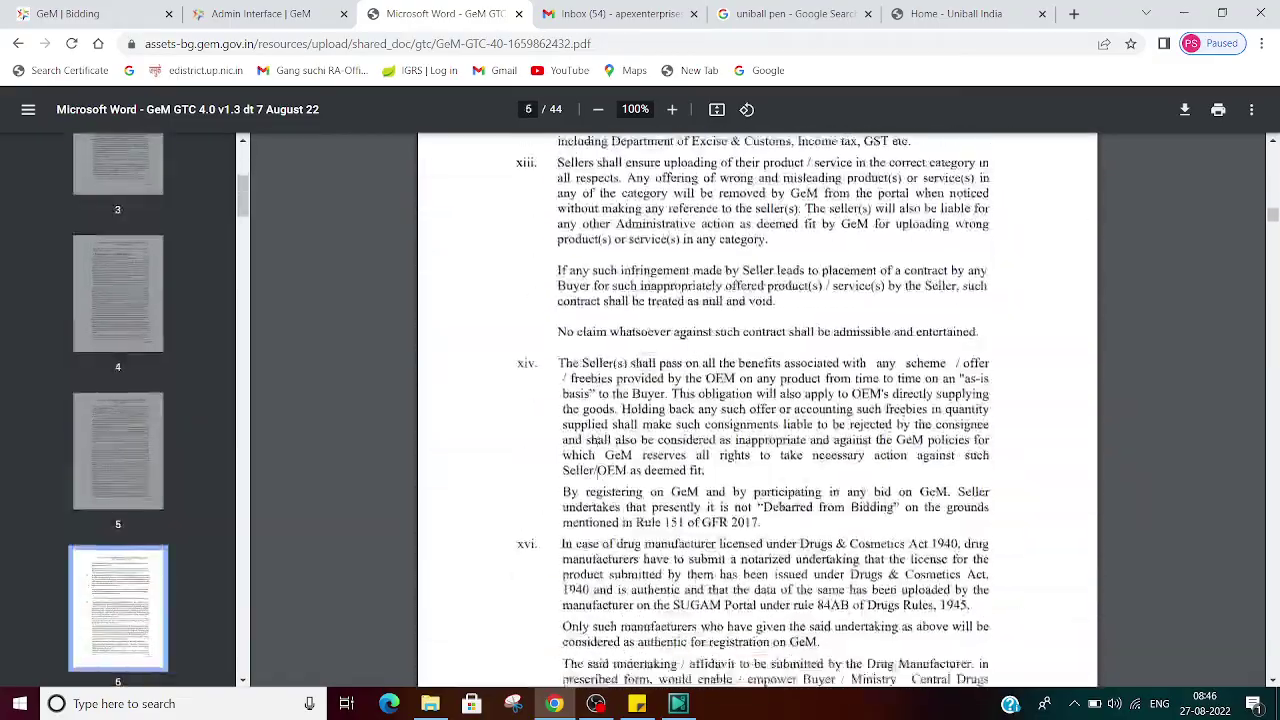
scroll(597, 476, down, 15)
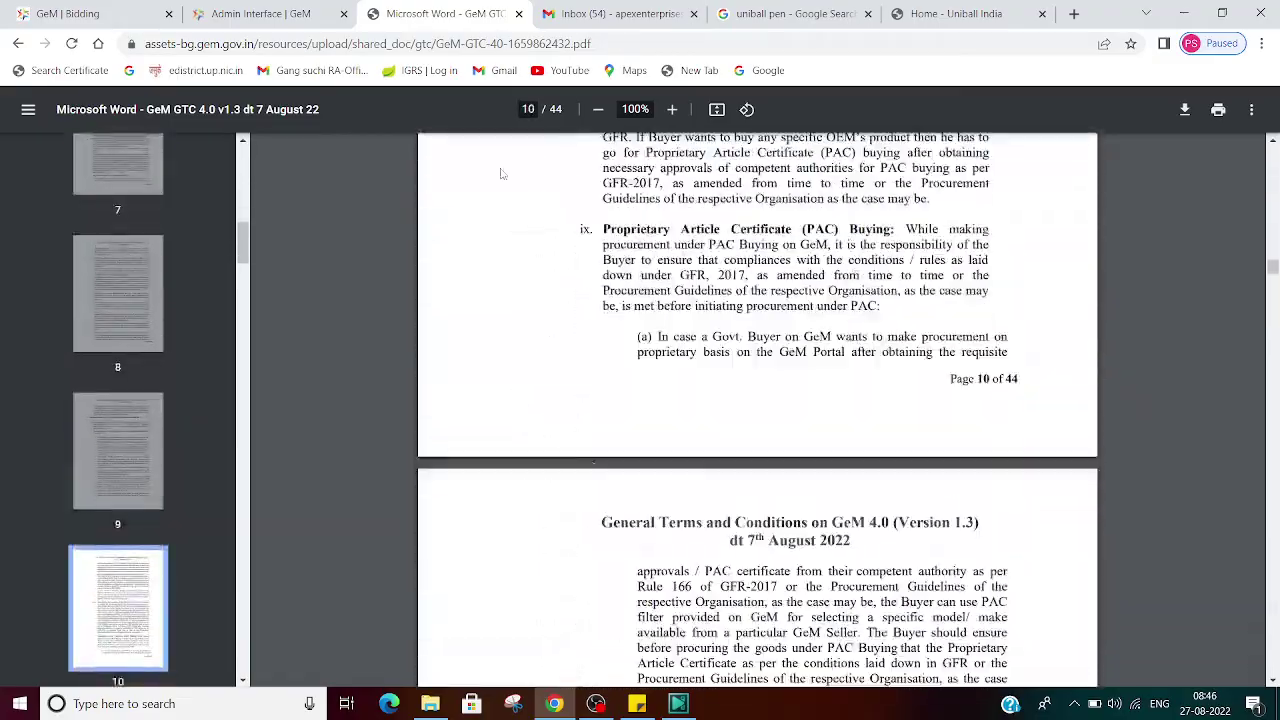
click(320, 13)
click(370, 12)
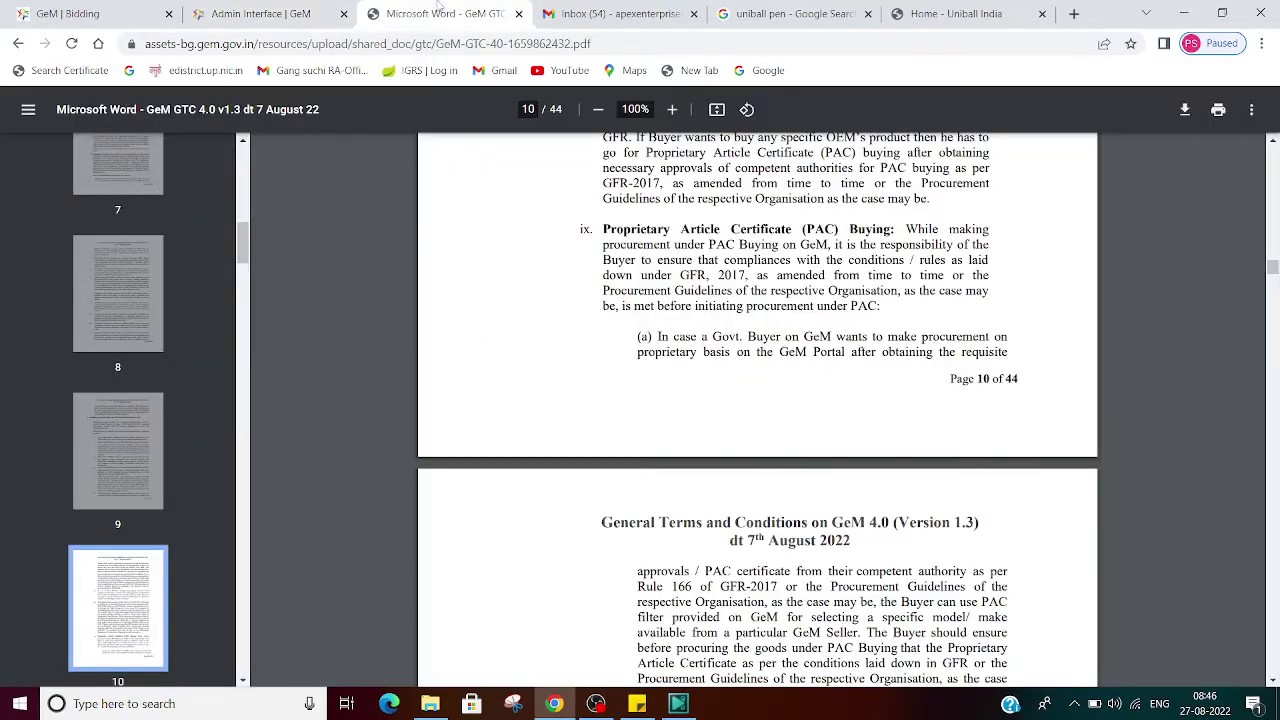
click(242, 10)
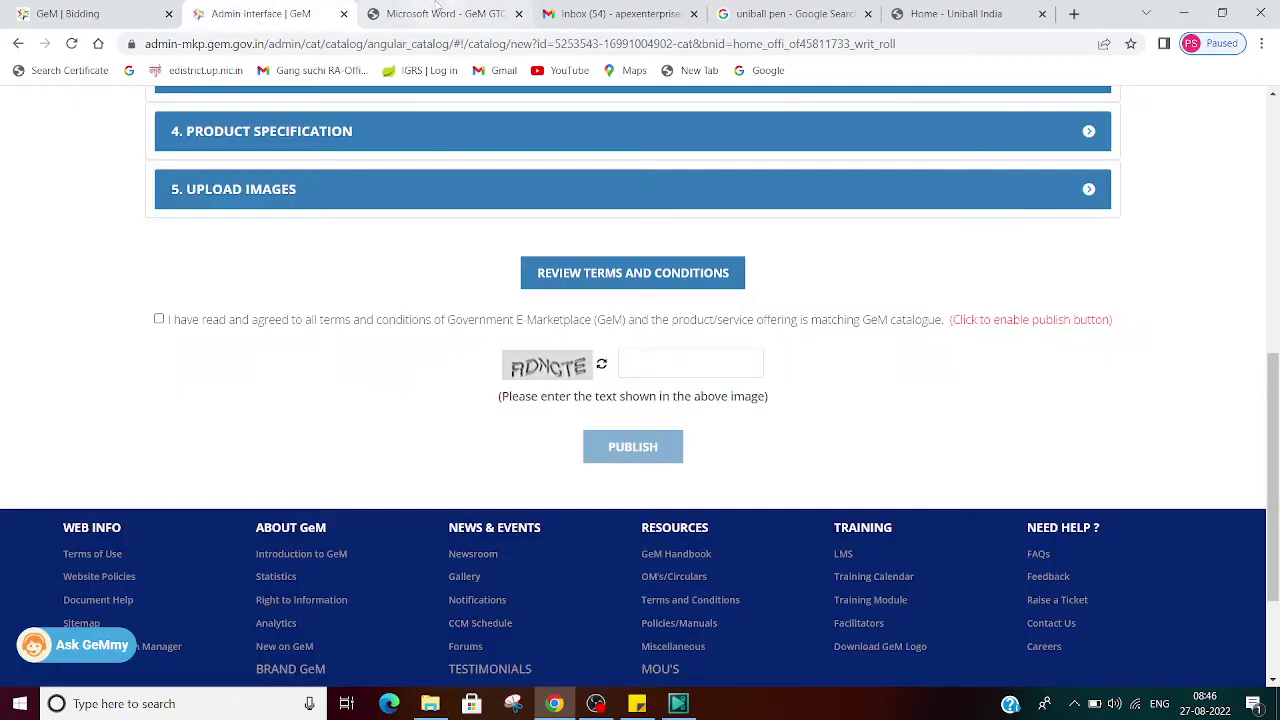
click(440, 13)
scroll(597, 369, up, 1)
scroll(597, 369, up, 3)
key(alt+Left)
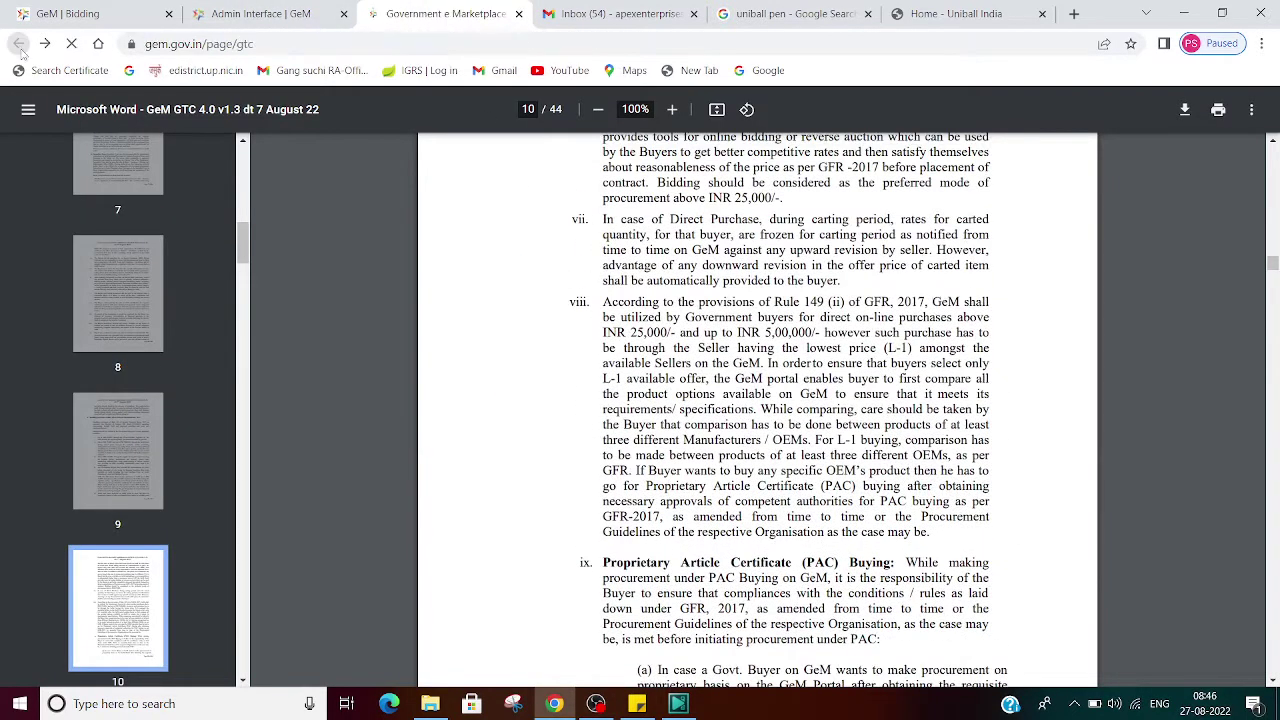
Step: Read the older GTC_on_GeM_V1.20_24Dec21 PDF, then go back to the GTC versions page
scroll(696, 371, down, 1)
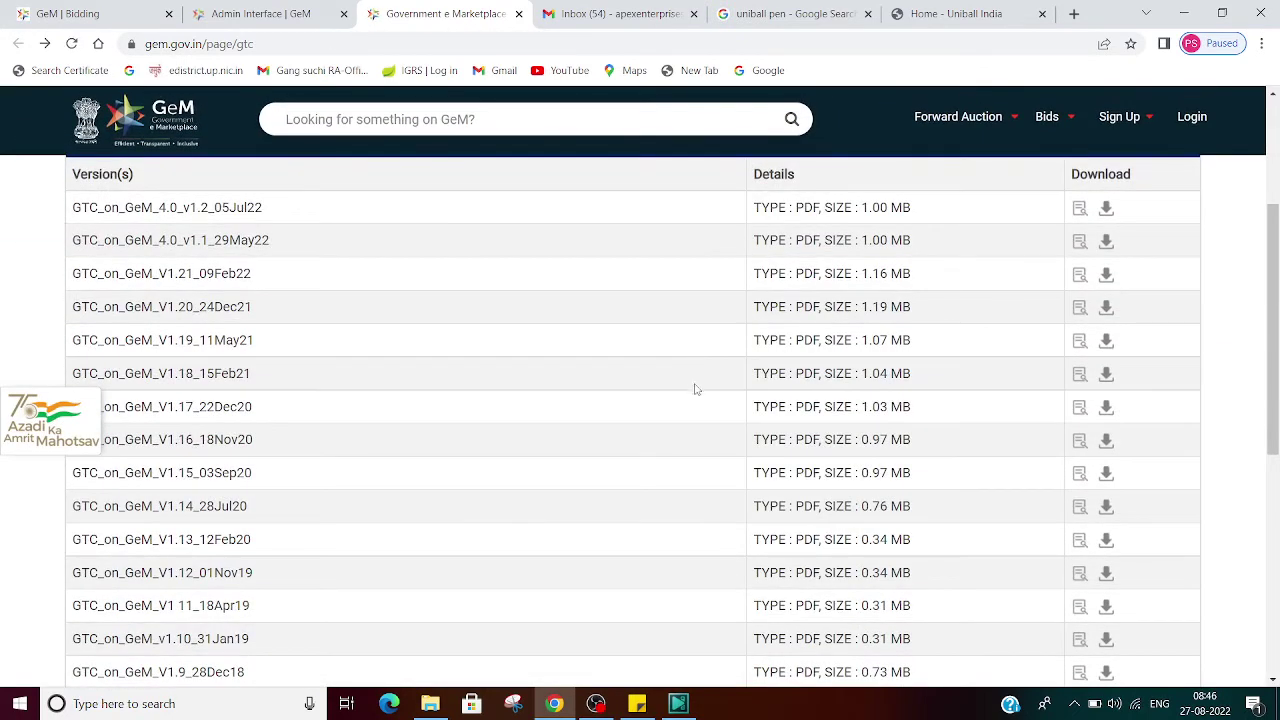
click(1106, 308)
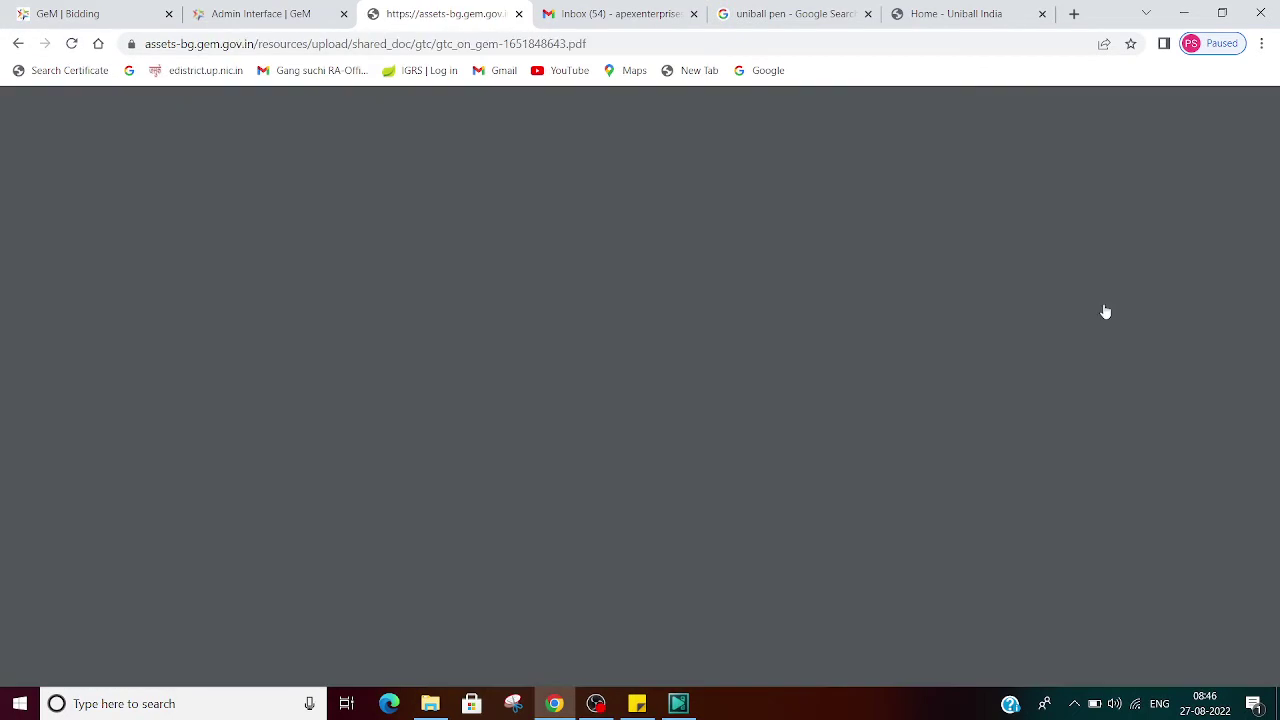
scroll(598, 433, down, 20)
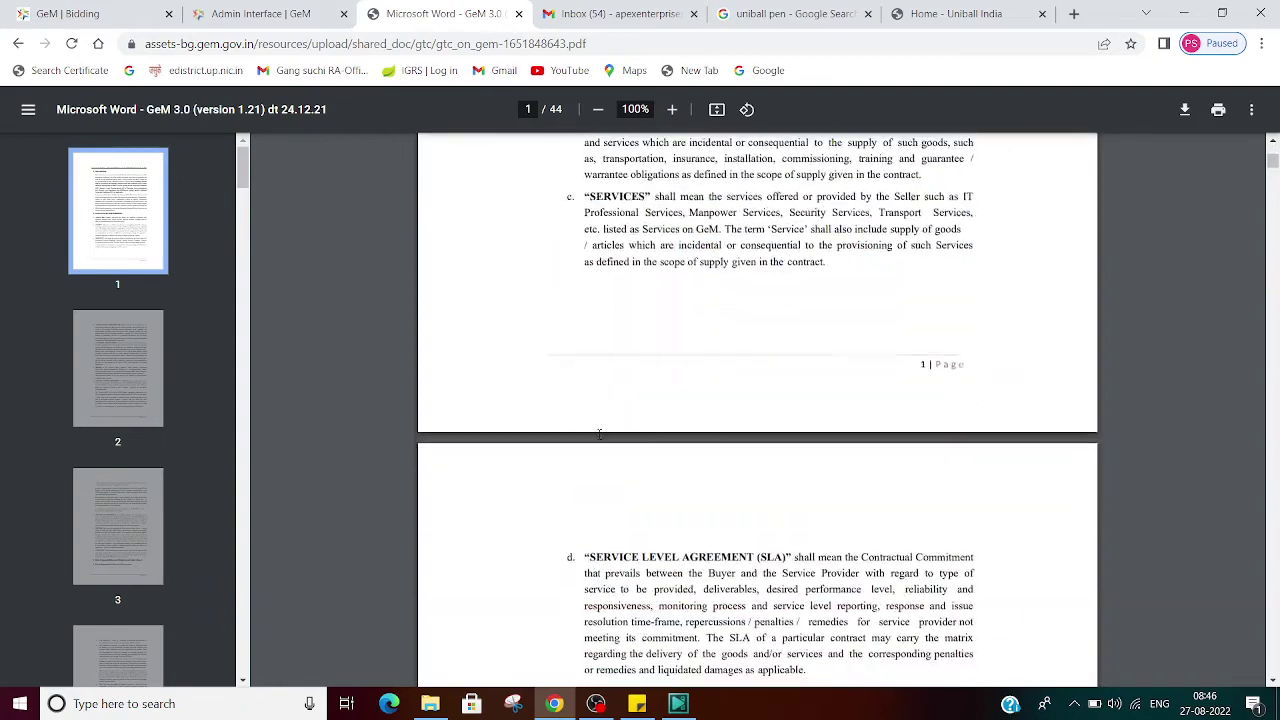
scroll(600, 449, down, 8)
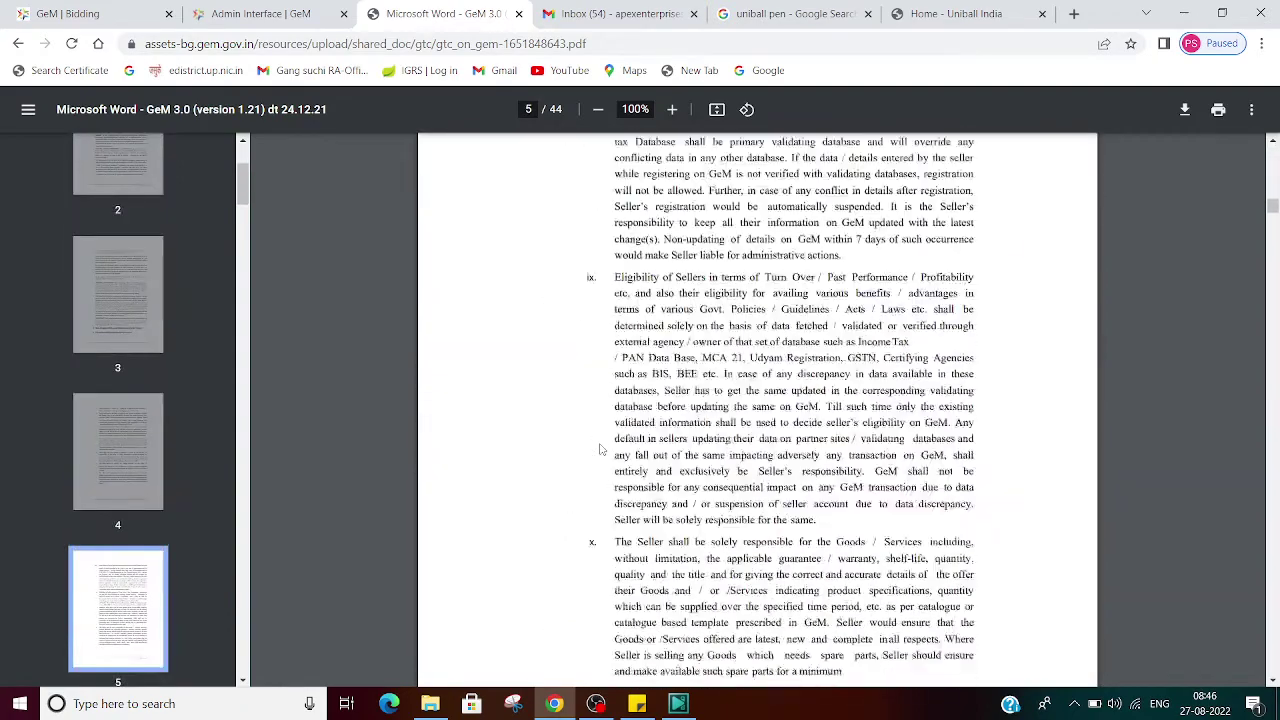
click(240, 10)
click(420, 10)
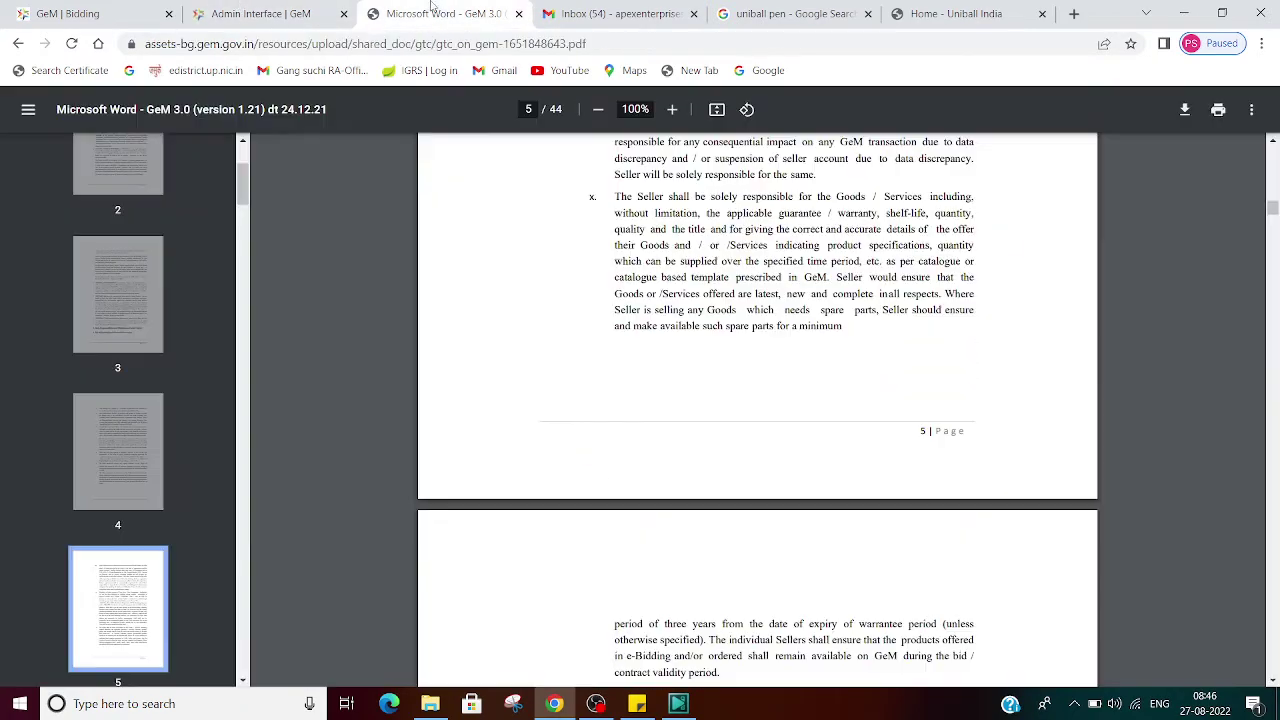
click(18, 43)
Step: On the listing form, accept the terms, enter the captcha code, and publish the pen listing
click(252, 13)
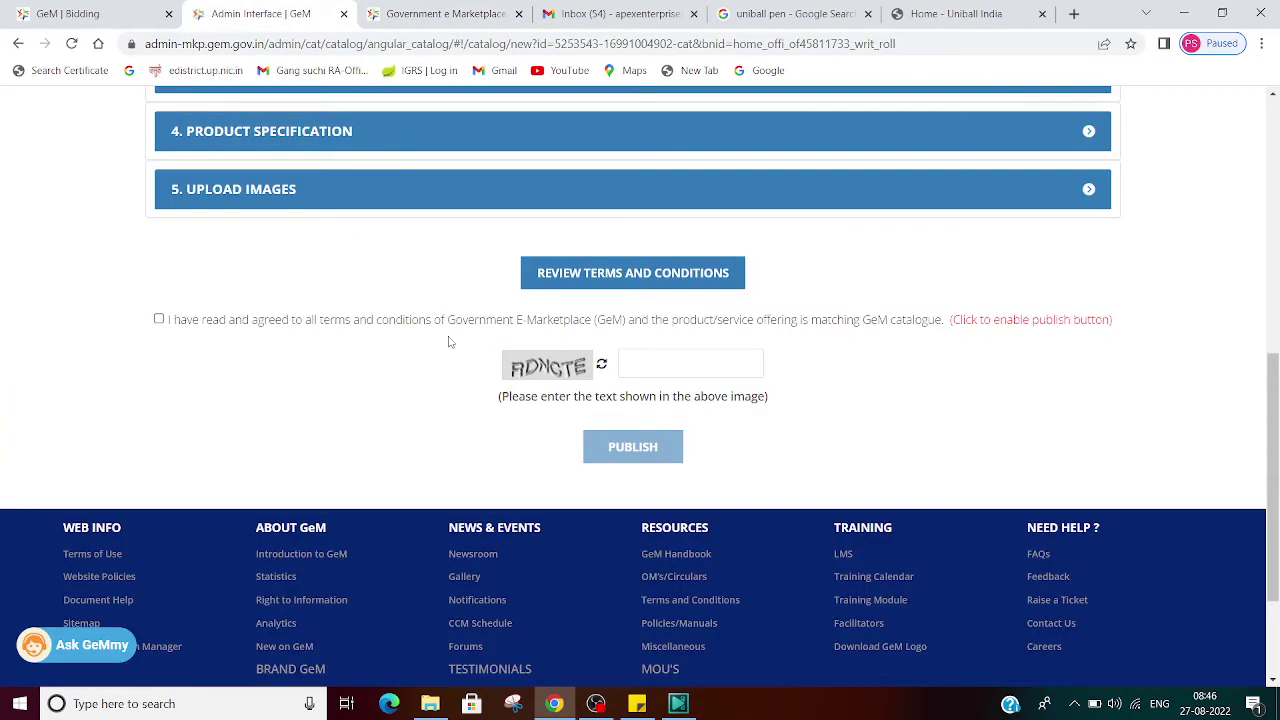
click(159, 319)
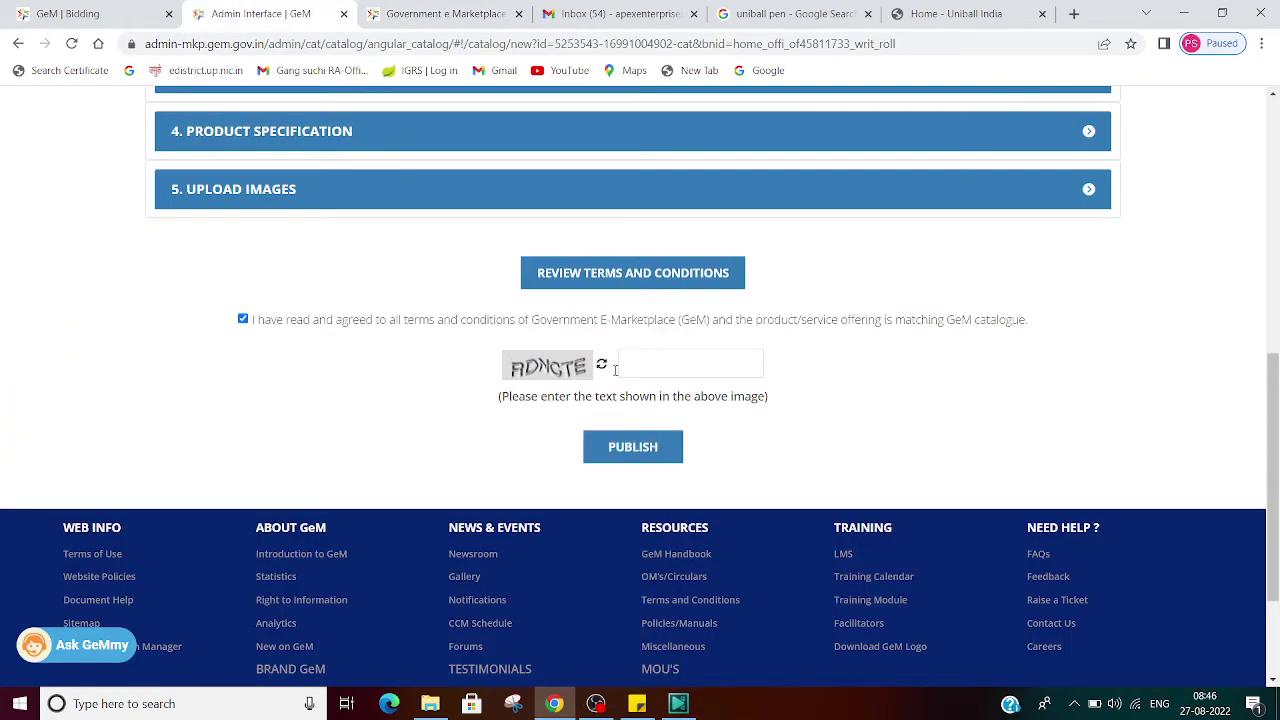
click(655, 364)
text(RDN)
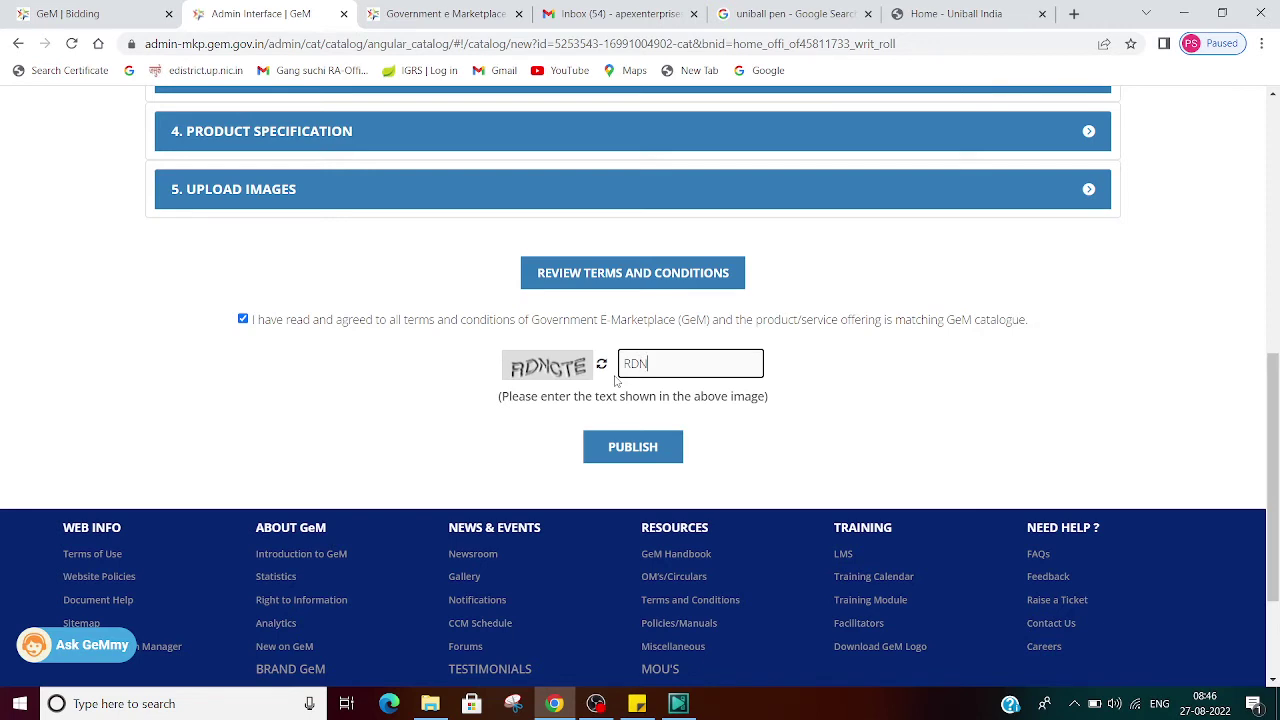
text(CTE)
click(638, 451)
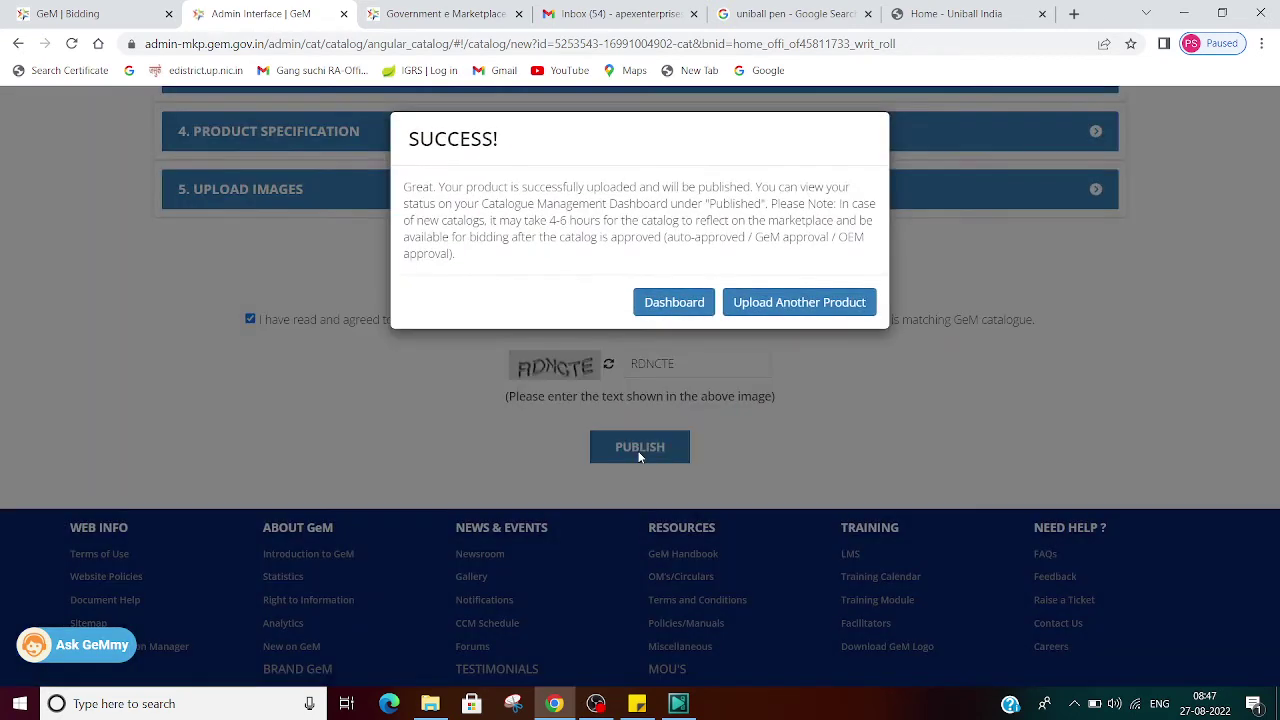
Step: Go to the catalogue management dashboard and reload the page twice
click(674, 304)
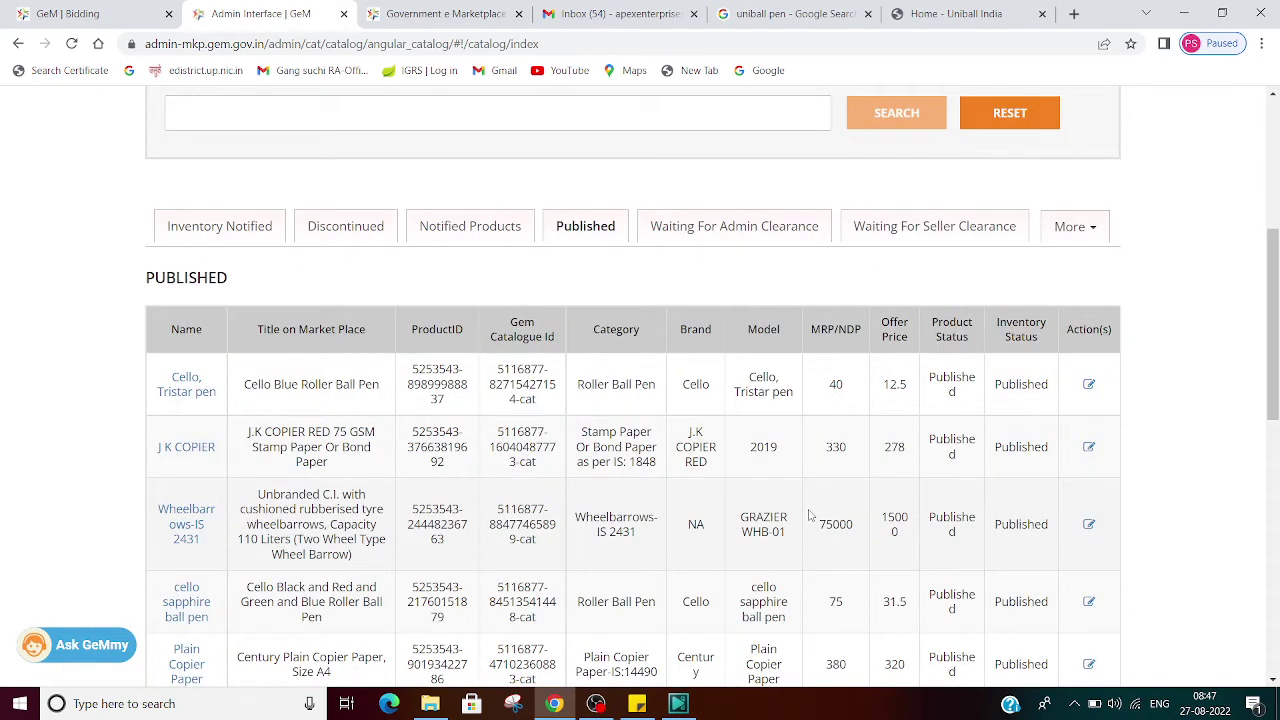
click(474, 46)
key(Return)
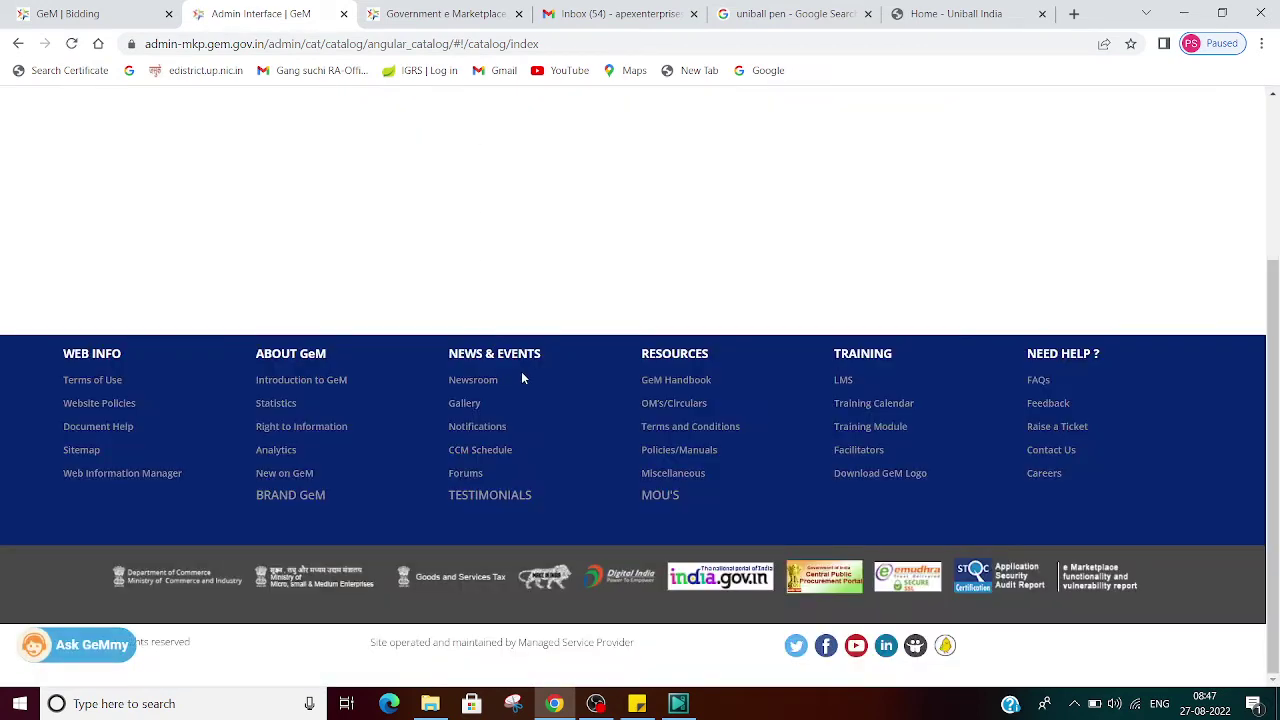
scroll(521, 320, up, 3)
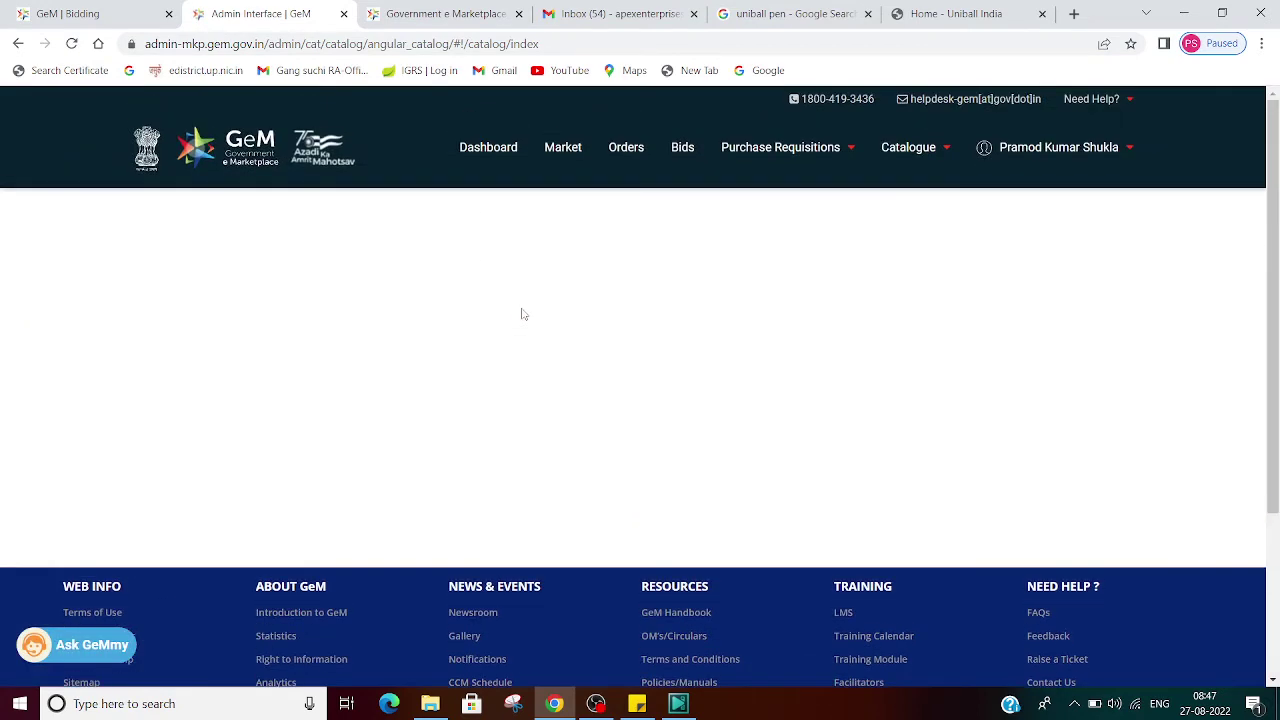
click(389, 43)
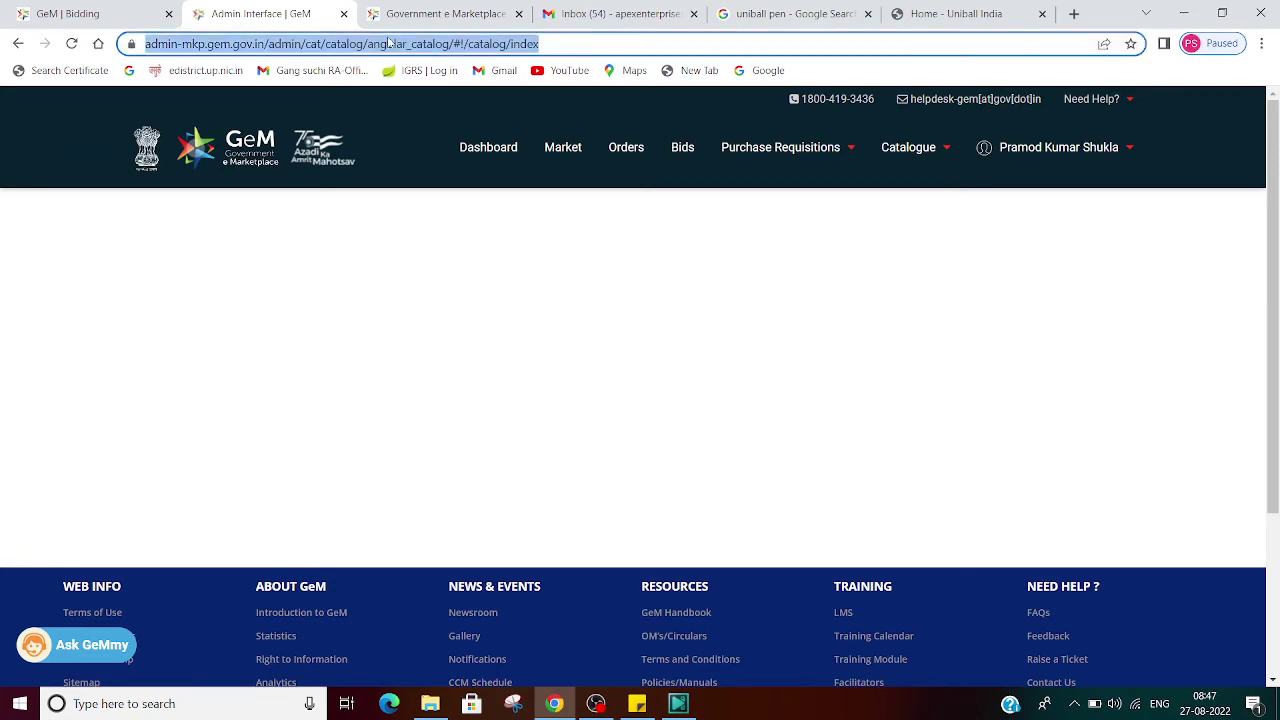
key(Return)
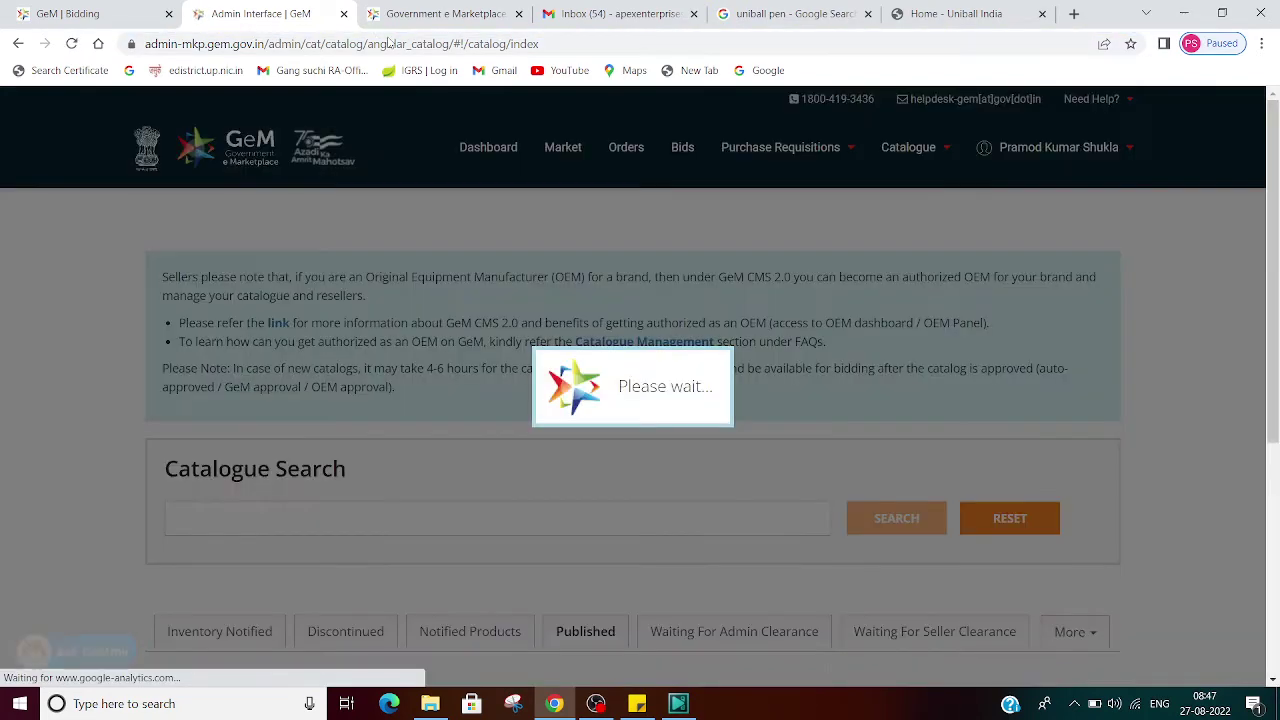
Step: Check the Waiting For Admin and Seller Clearance tabs, then show the Published products
scroll(687, 326, down, 3)
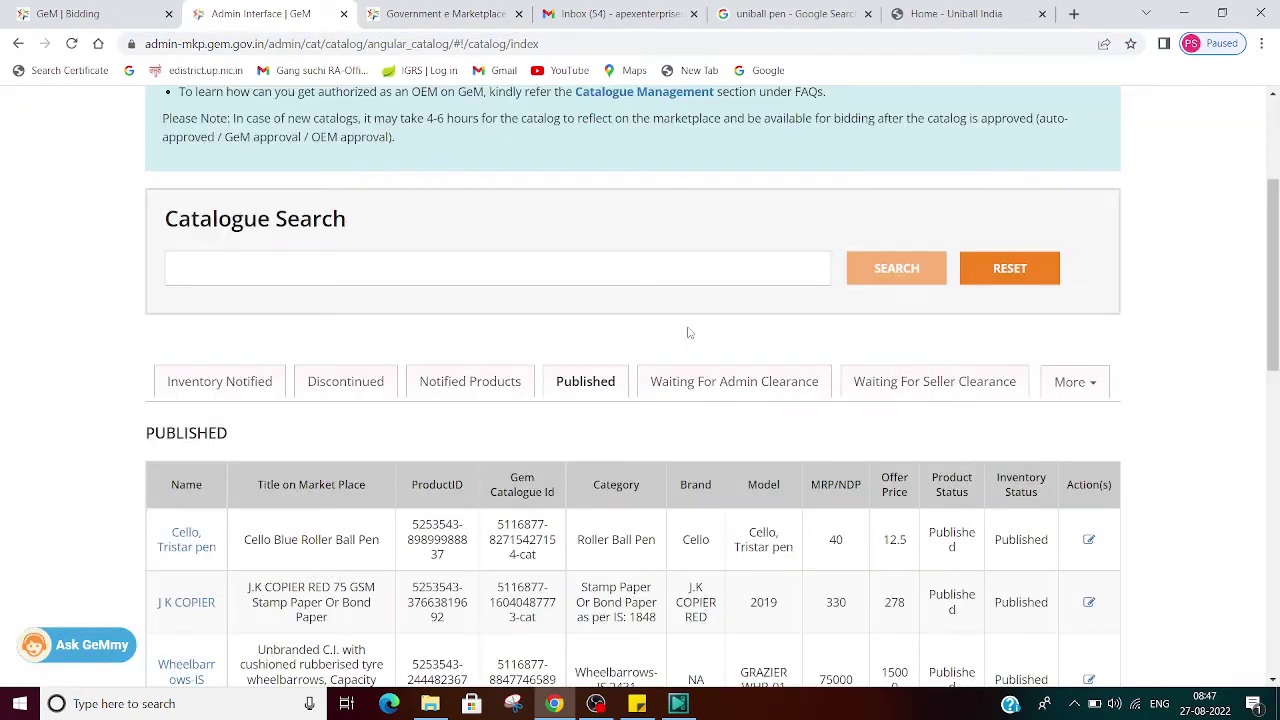
scroll(687, 333, down, 2)
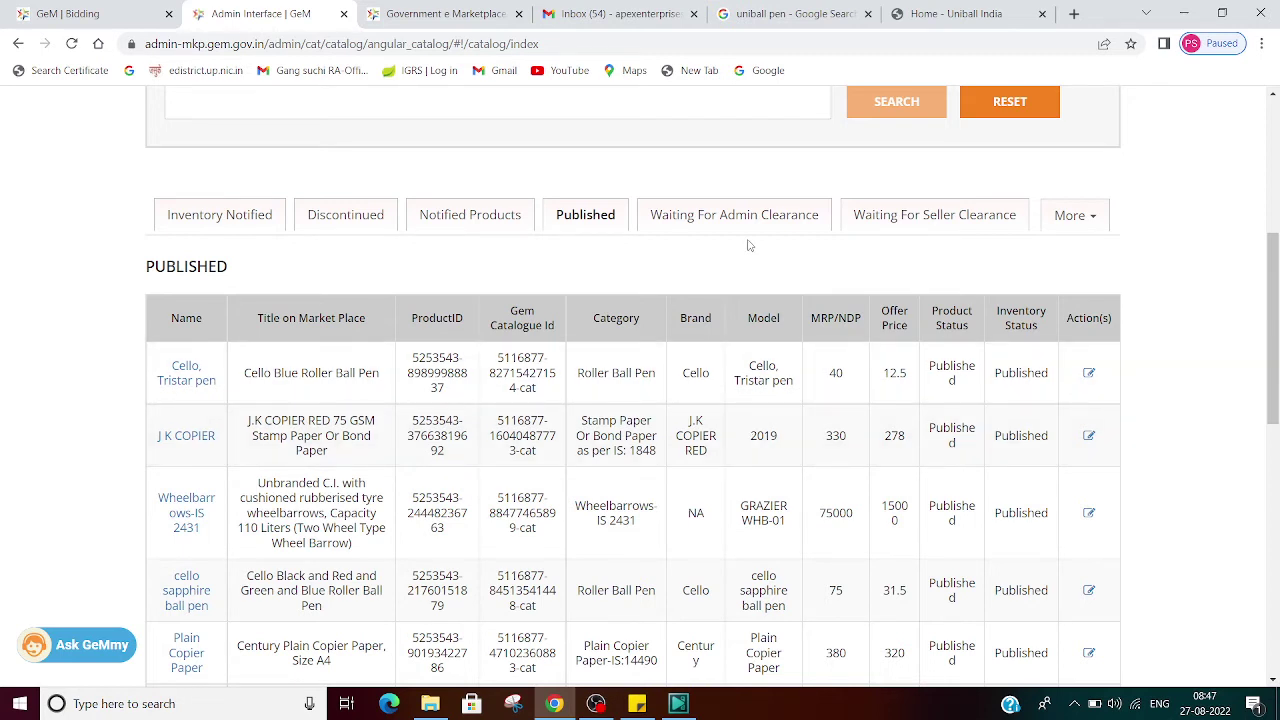
scroll(745, 290, down, 2)
scroll(735, 340, up, 3)
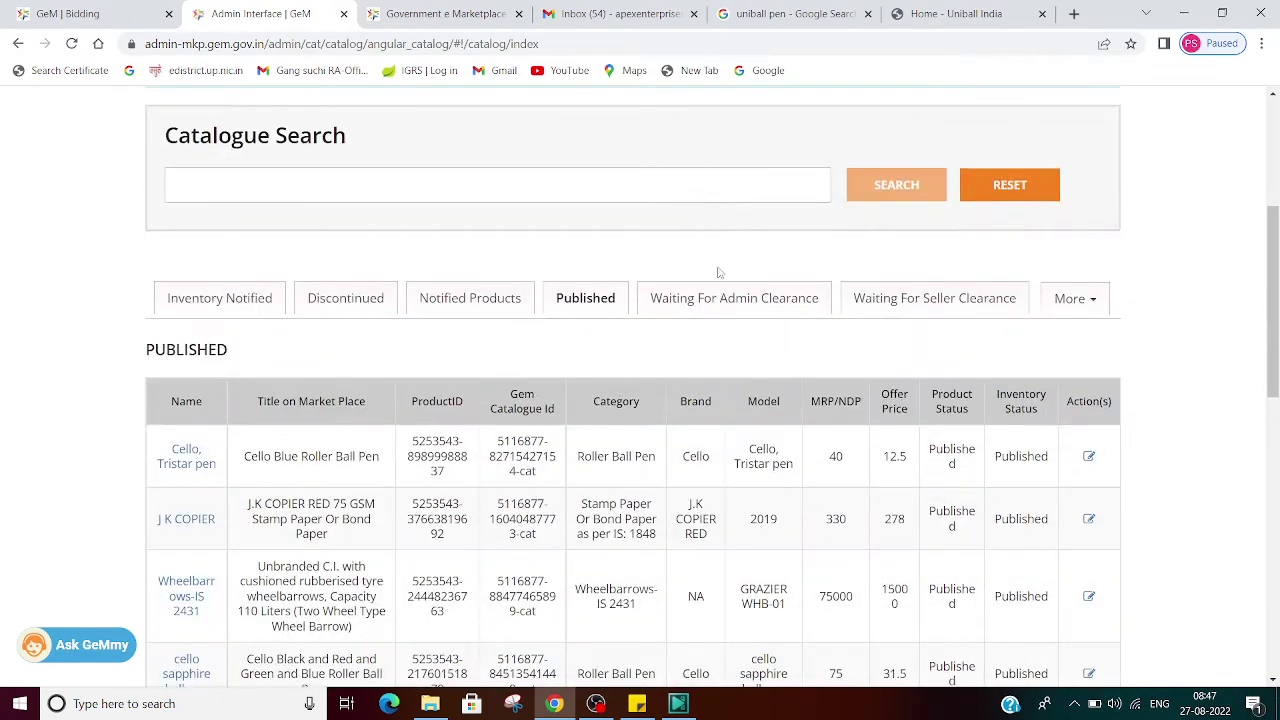
click(727, 293)
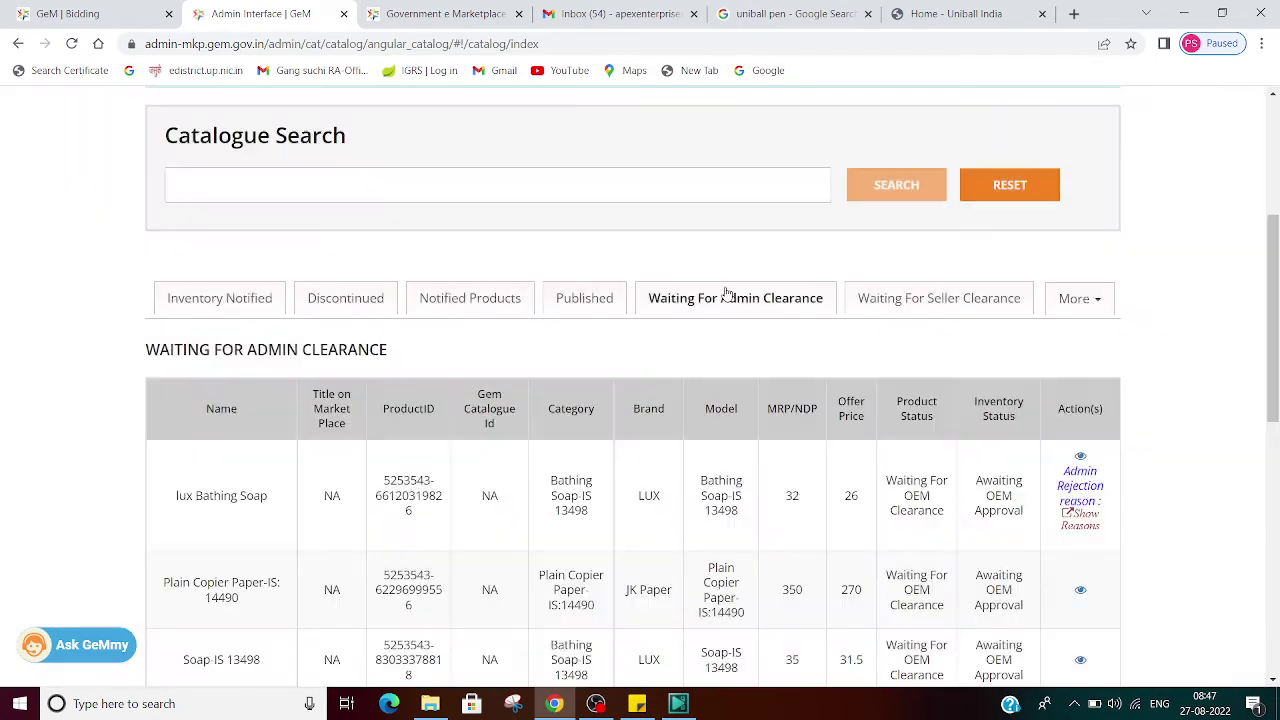
scroll(727, 293, down, 2)
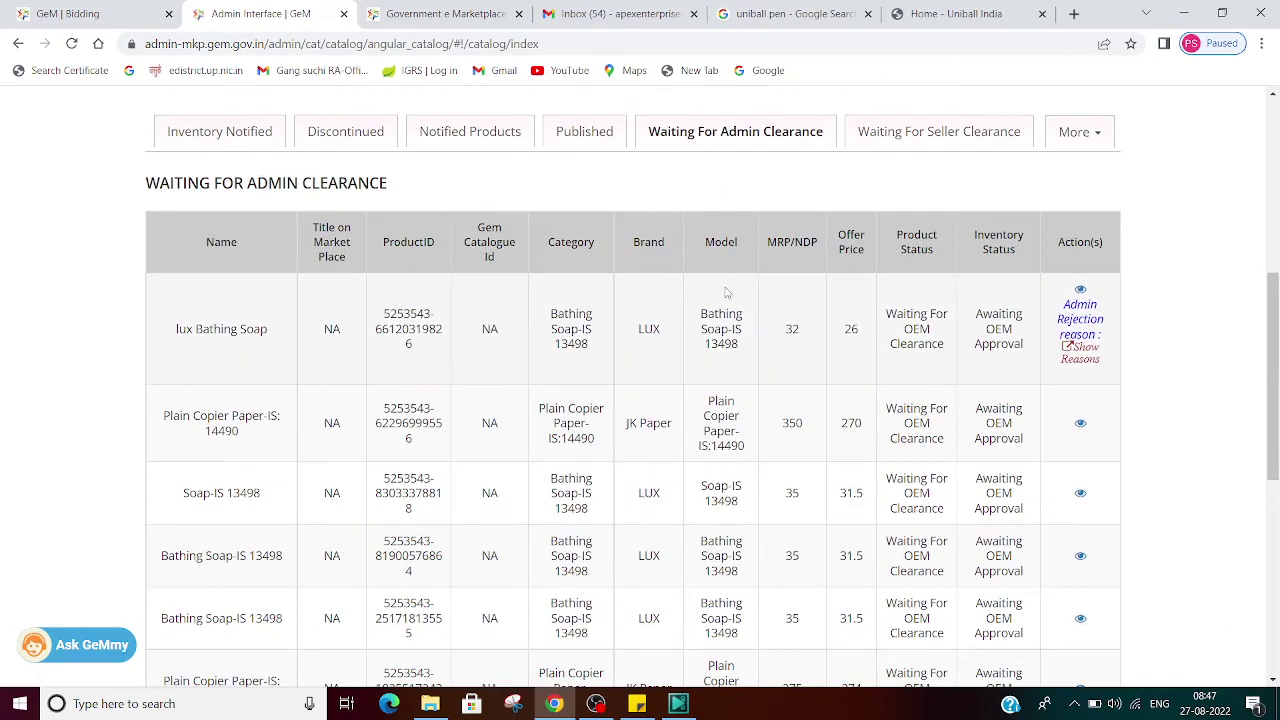
click(916, 120)
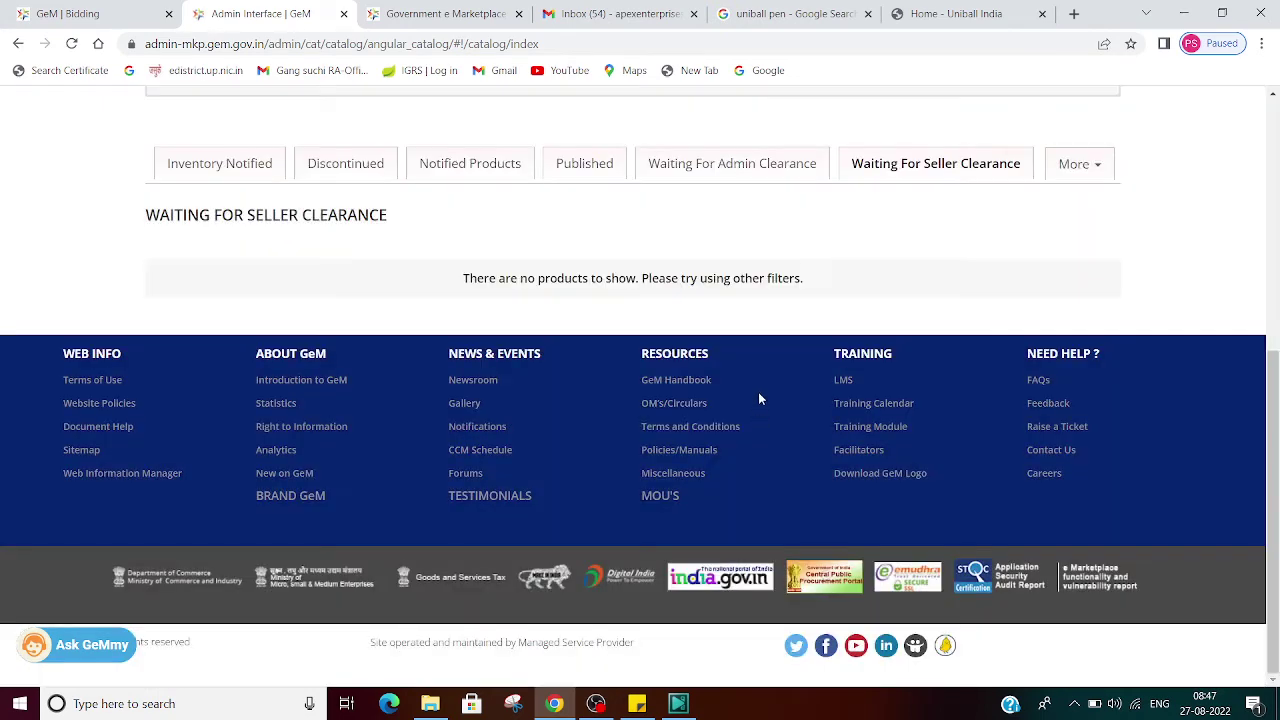
click(611, 168)
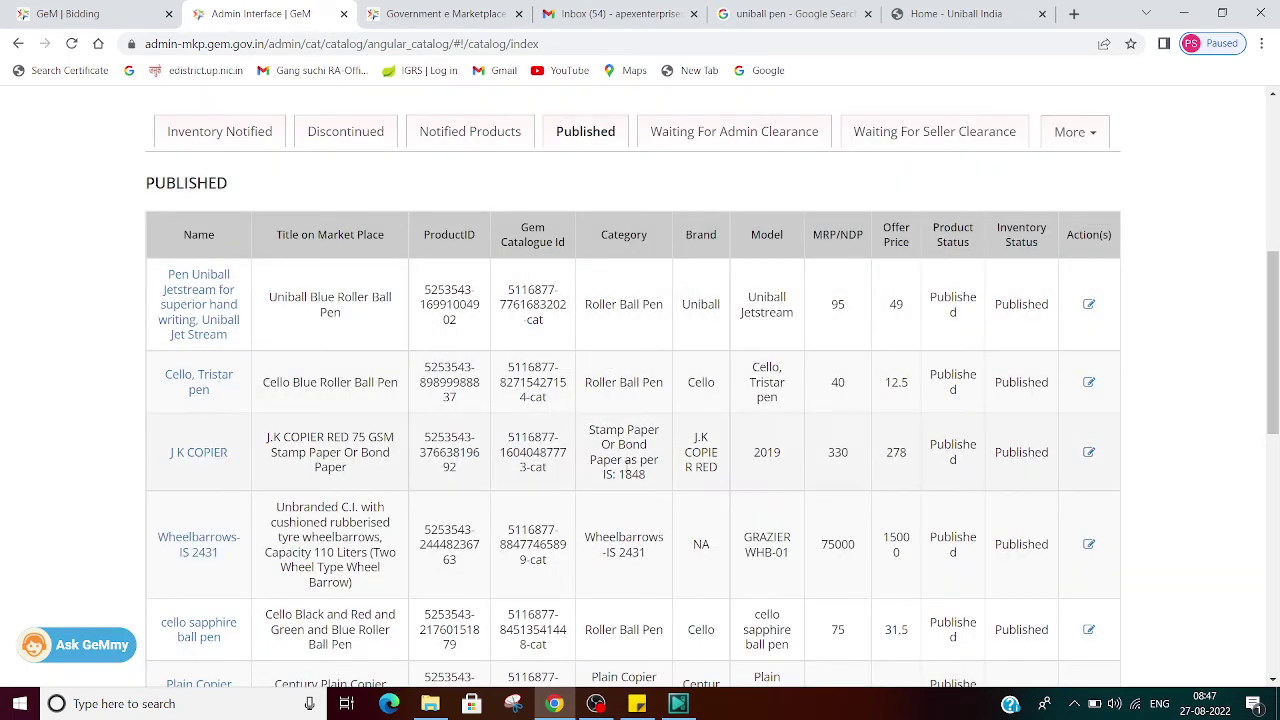
Step: Open Waiting For Admin Clearance and highlight the products' Waiting For OEM Clearance statuses
click(594, 132)
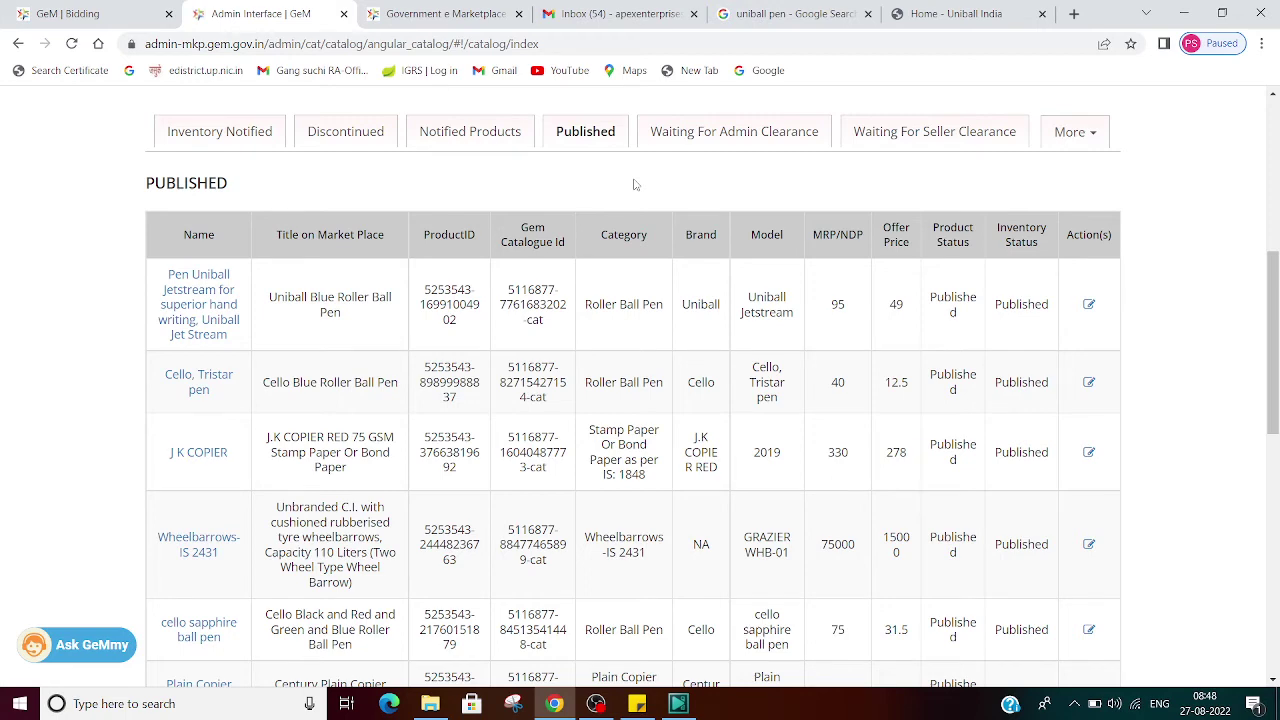
click(706, 132)
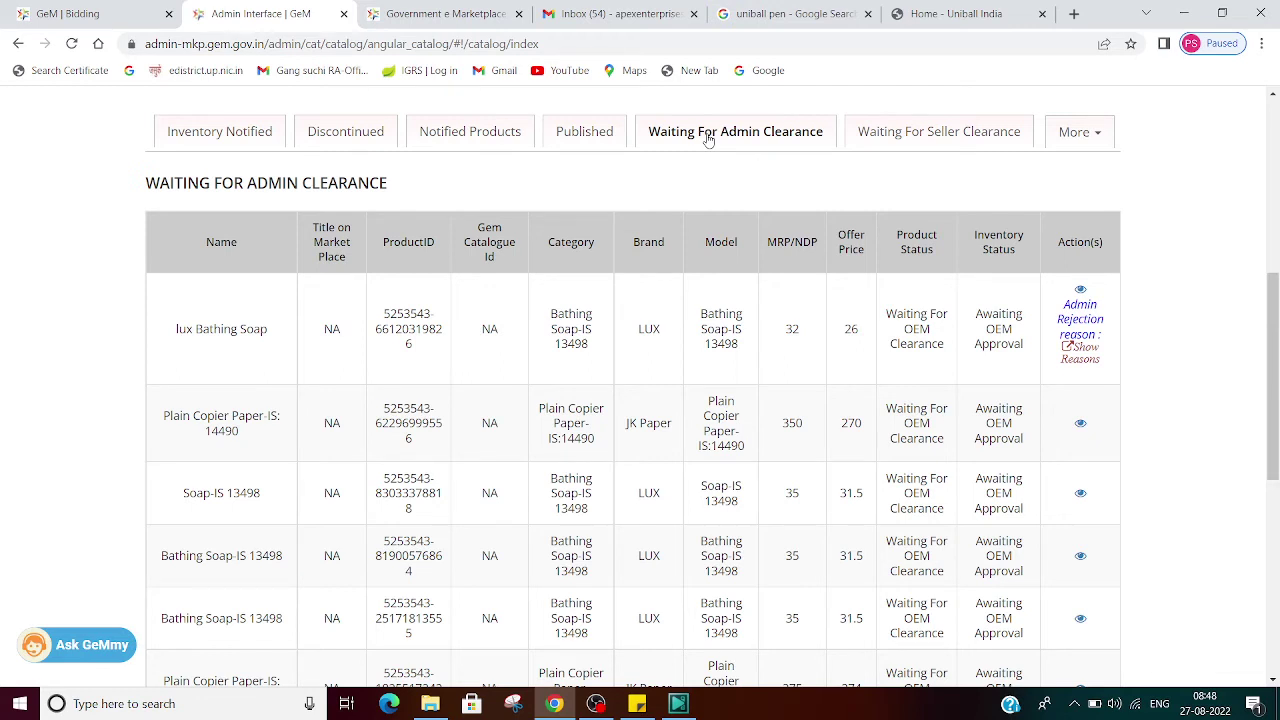
double_click(198, 328)
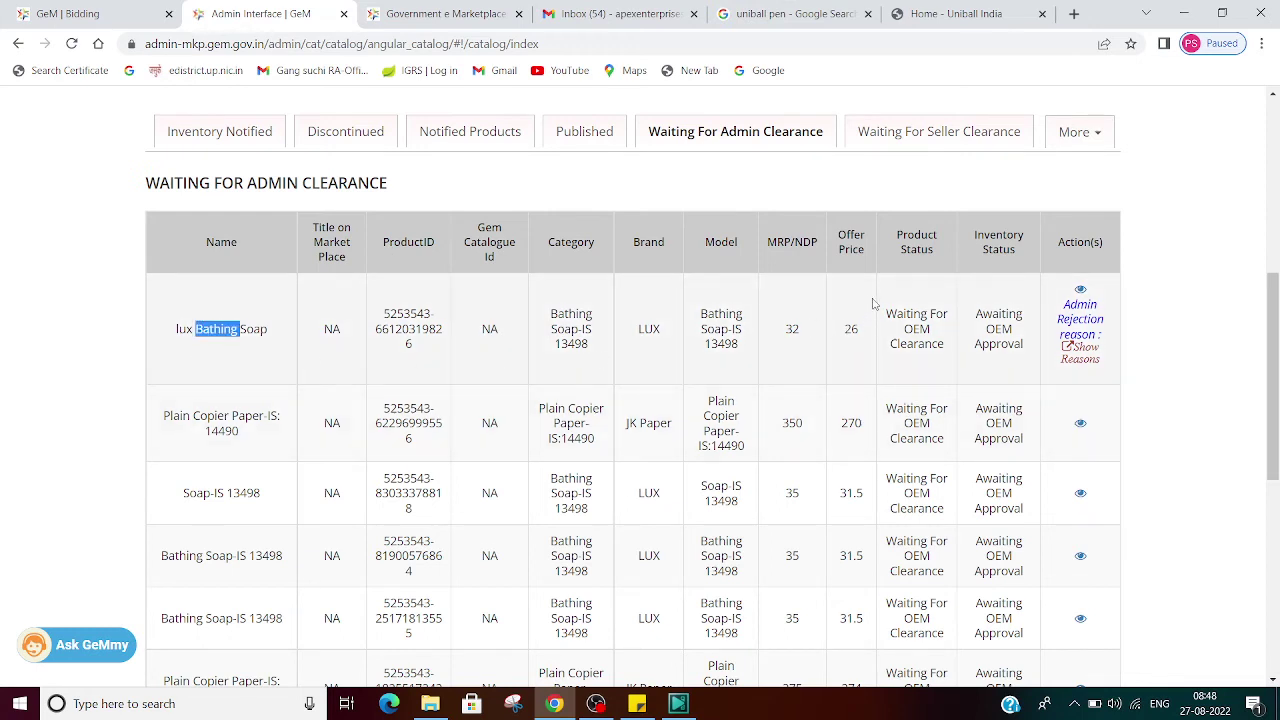
drag(880, 305, 950, 360)
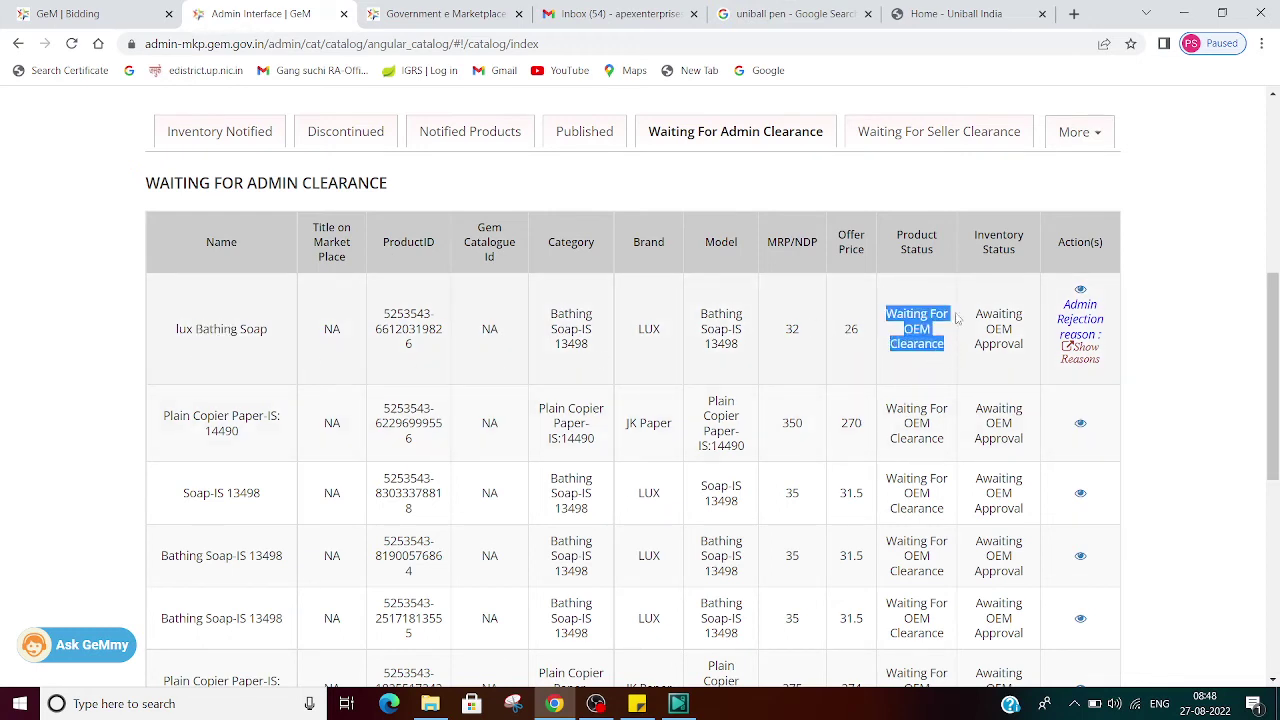
drag(975, 310, 1021, 345)
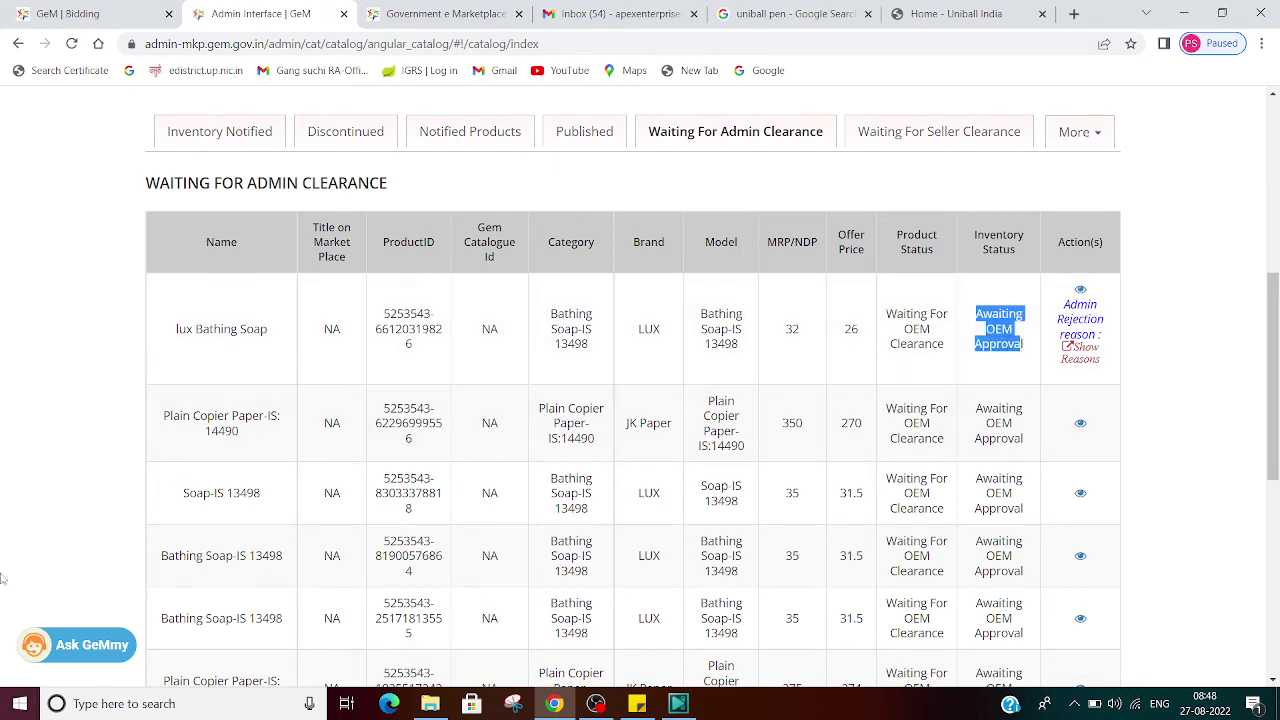
drag(886, 410, 978, 438)
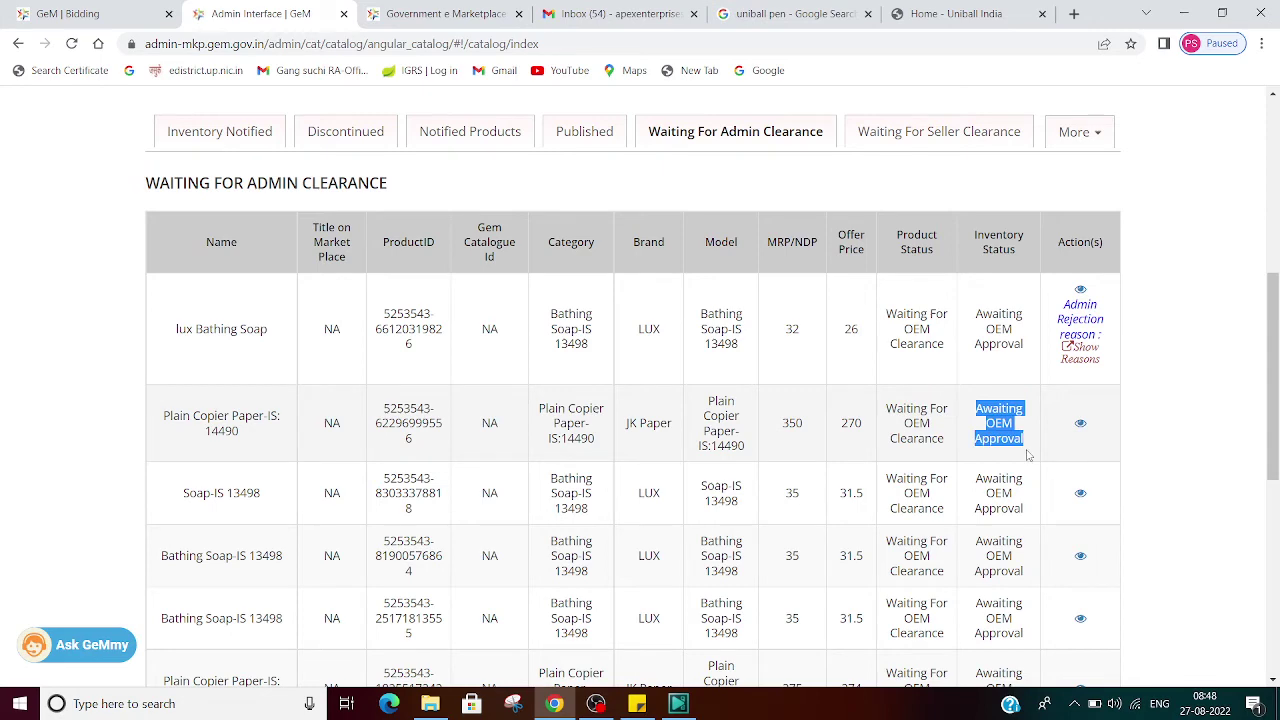
Step: Step through the seller- and admin-clearance tabs to the Notified Products list
click(978, 133)
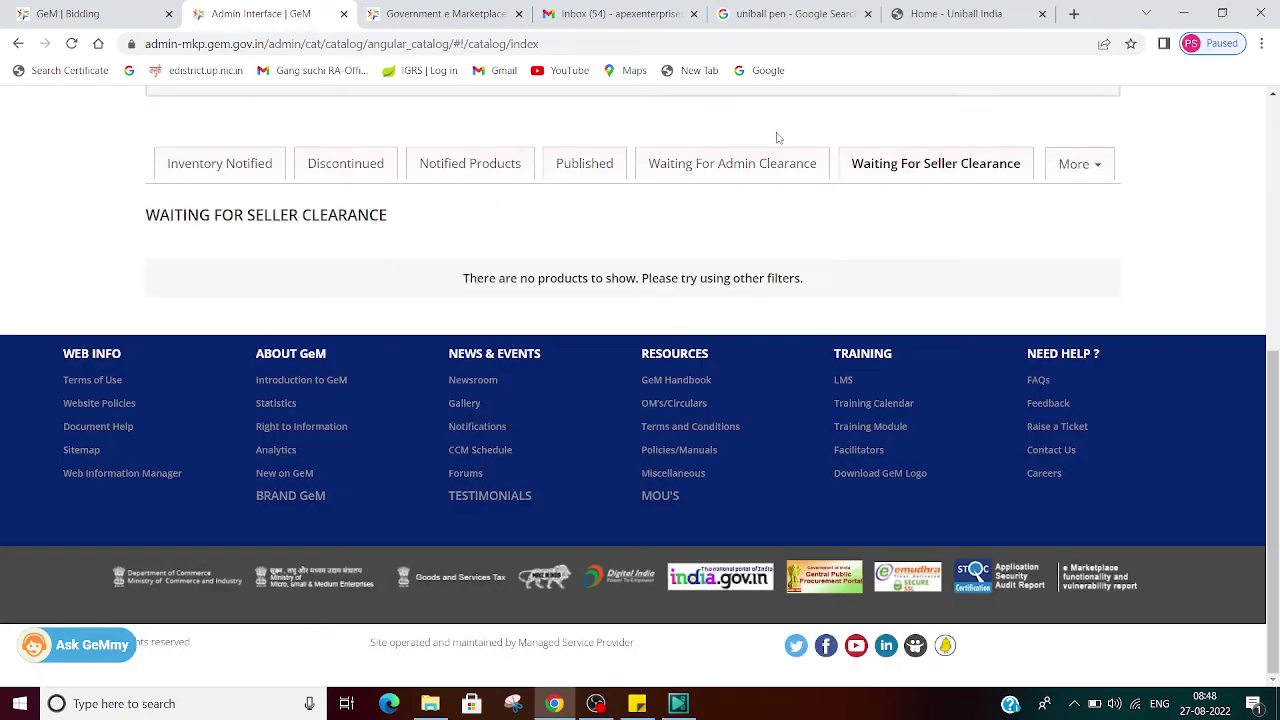
click(728, 157)
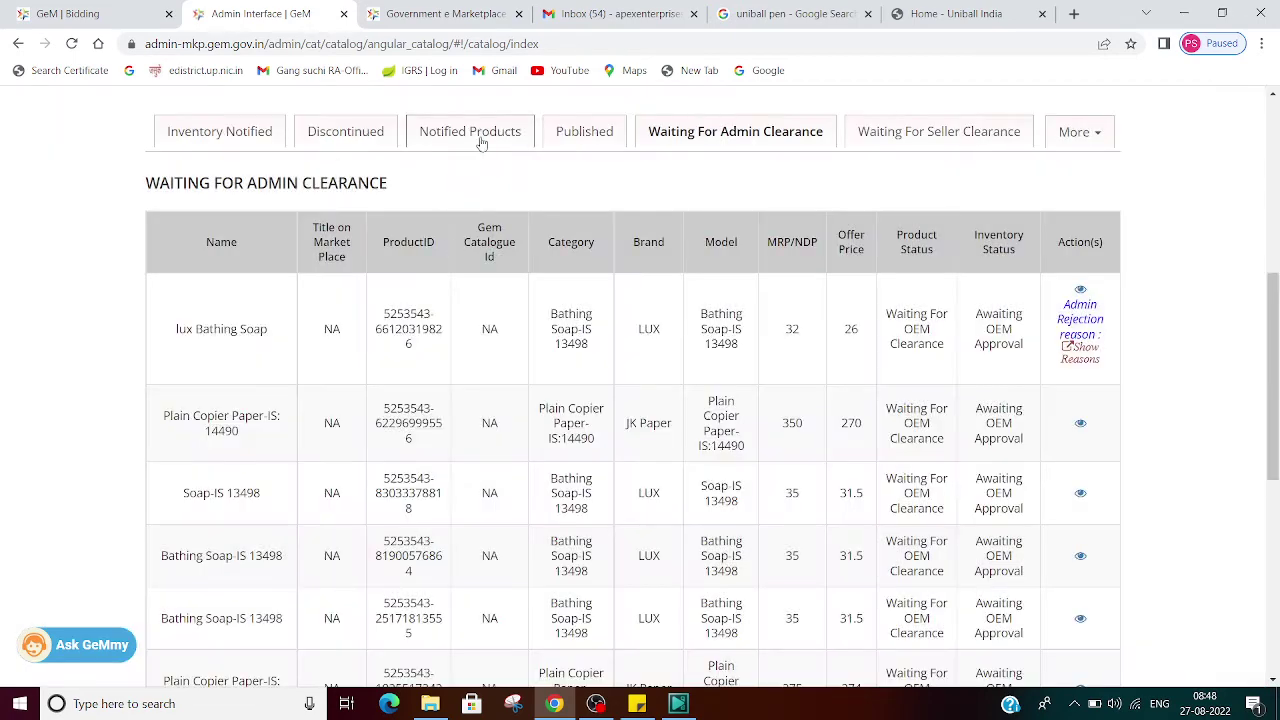
click(480, 136)
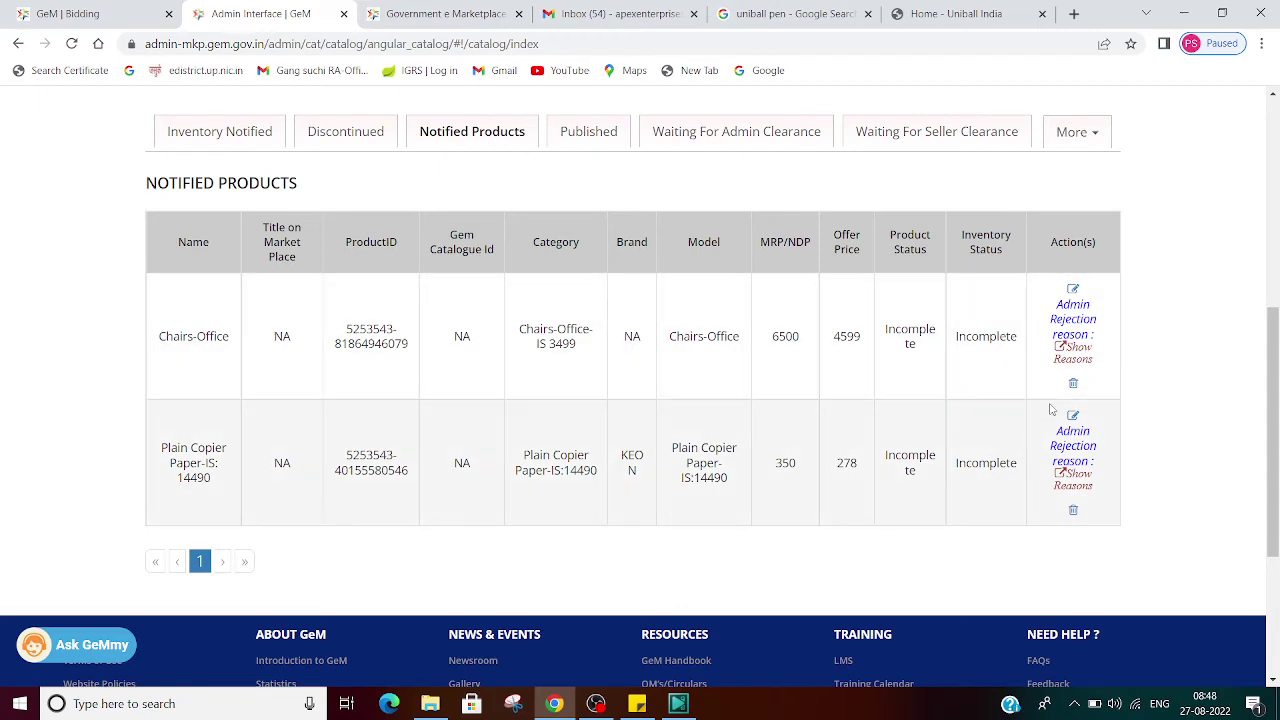
Step: Read the rejection reasons for Chairs-Office and Plain Copier Paper
click(1076, 352)
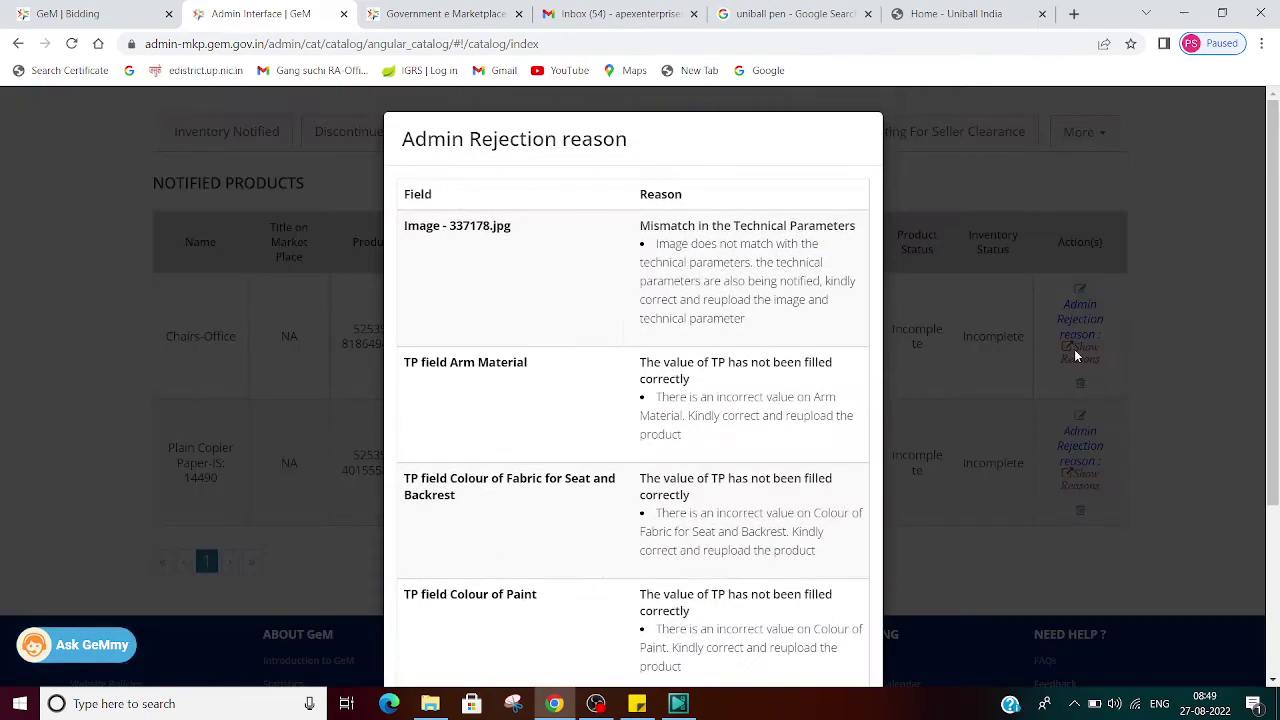
scroll(628, 365, down, 3)
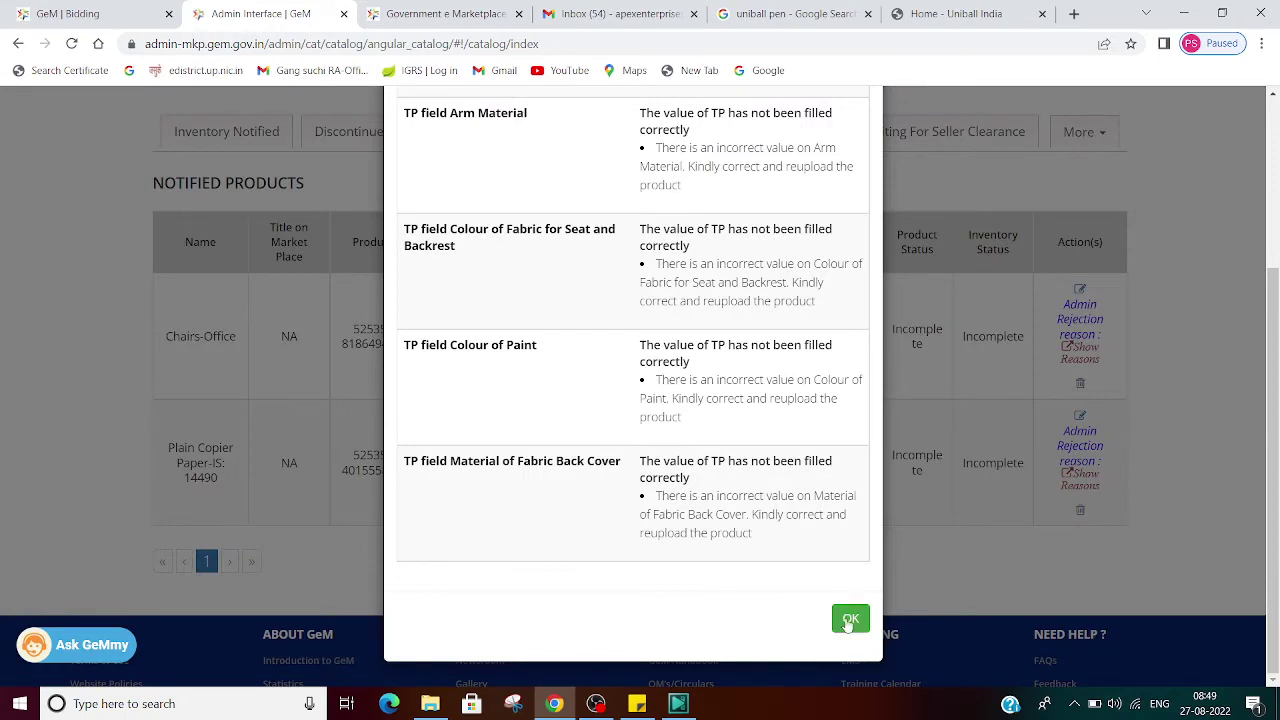
click(846, 617)
click(1073, 481)
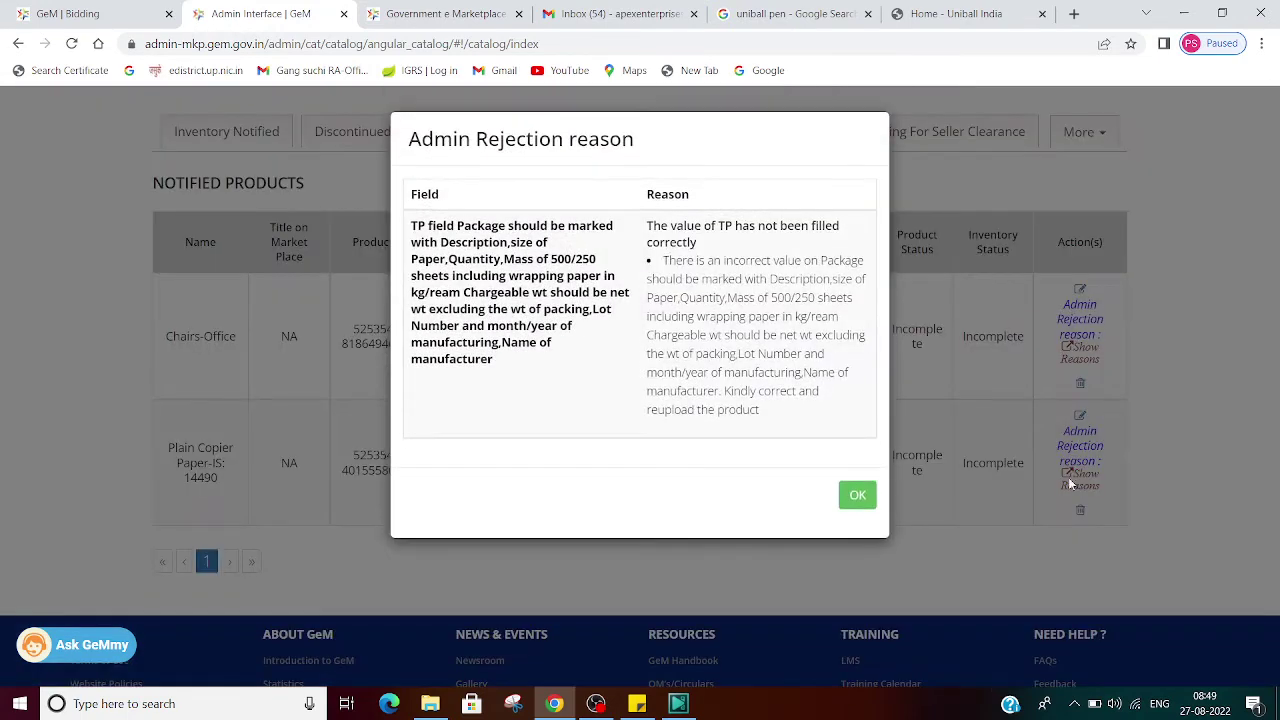
click(858, 497)
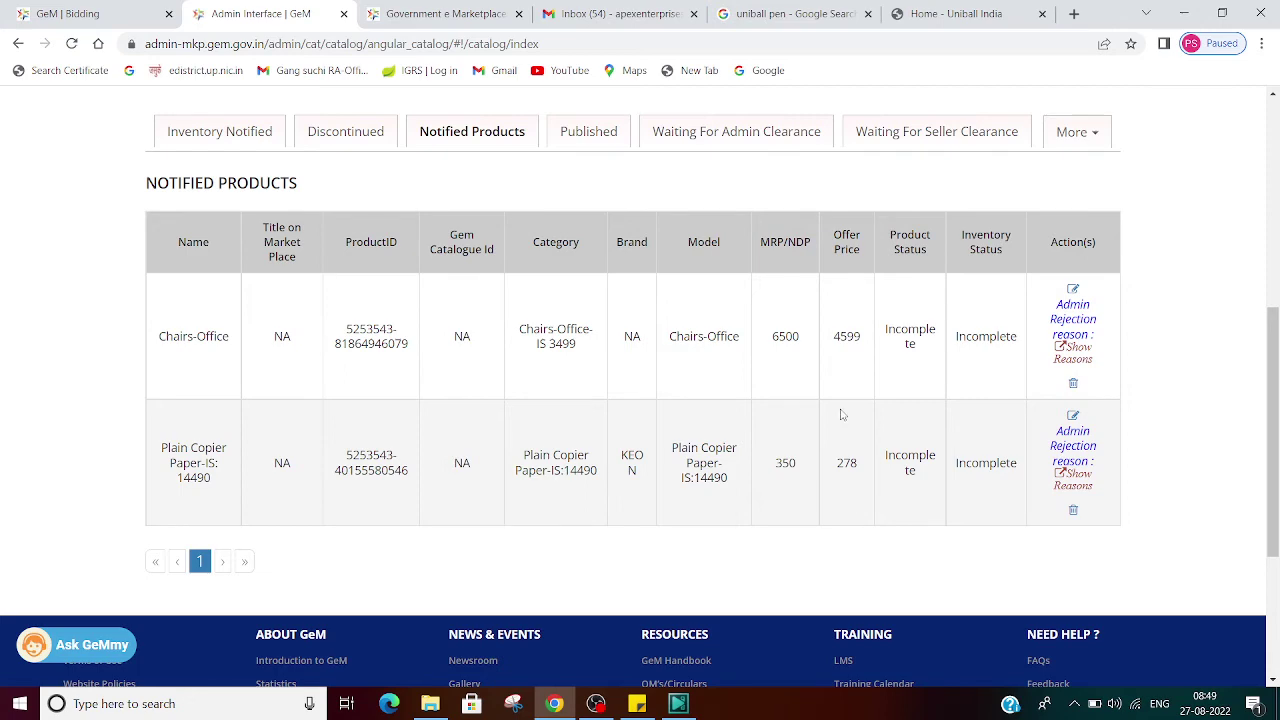
Step: Show the Published products list with the Uniball Jetstream pen
scroll(841, 414, up, 5)
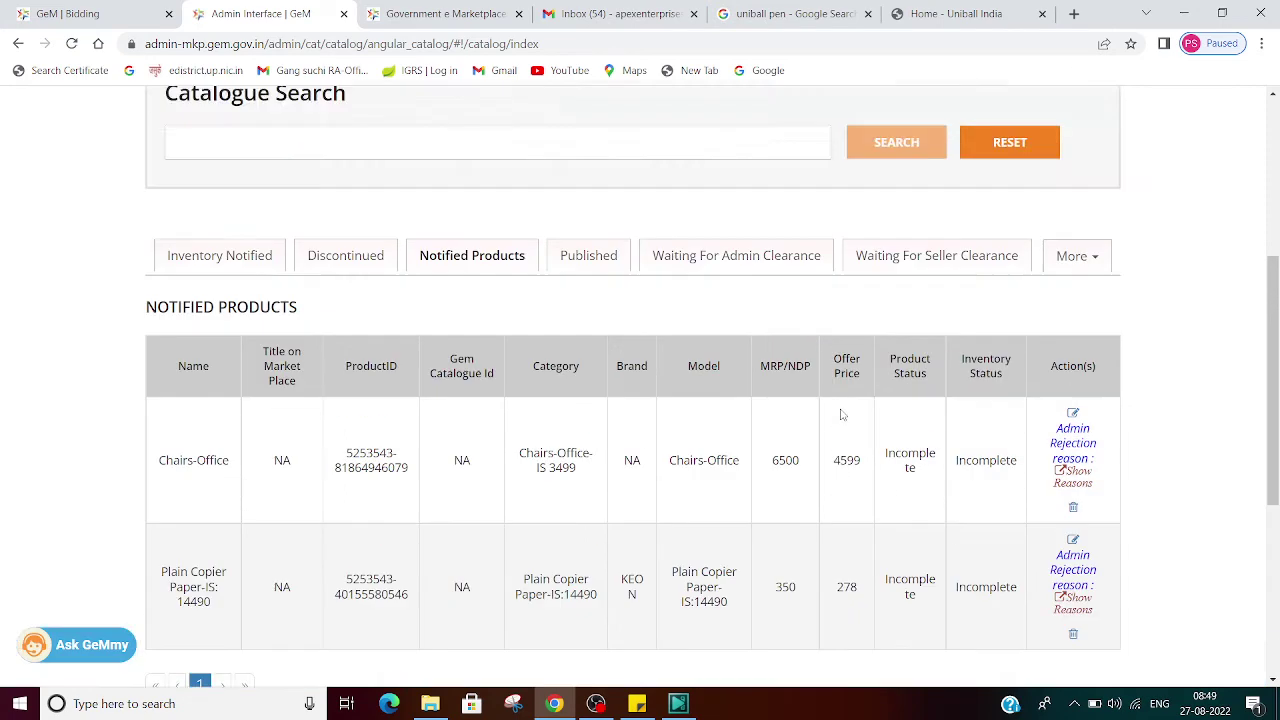
scroll(841, 414, down, 3)
click(603, 310)
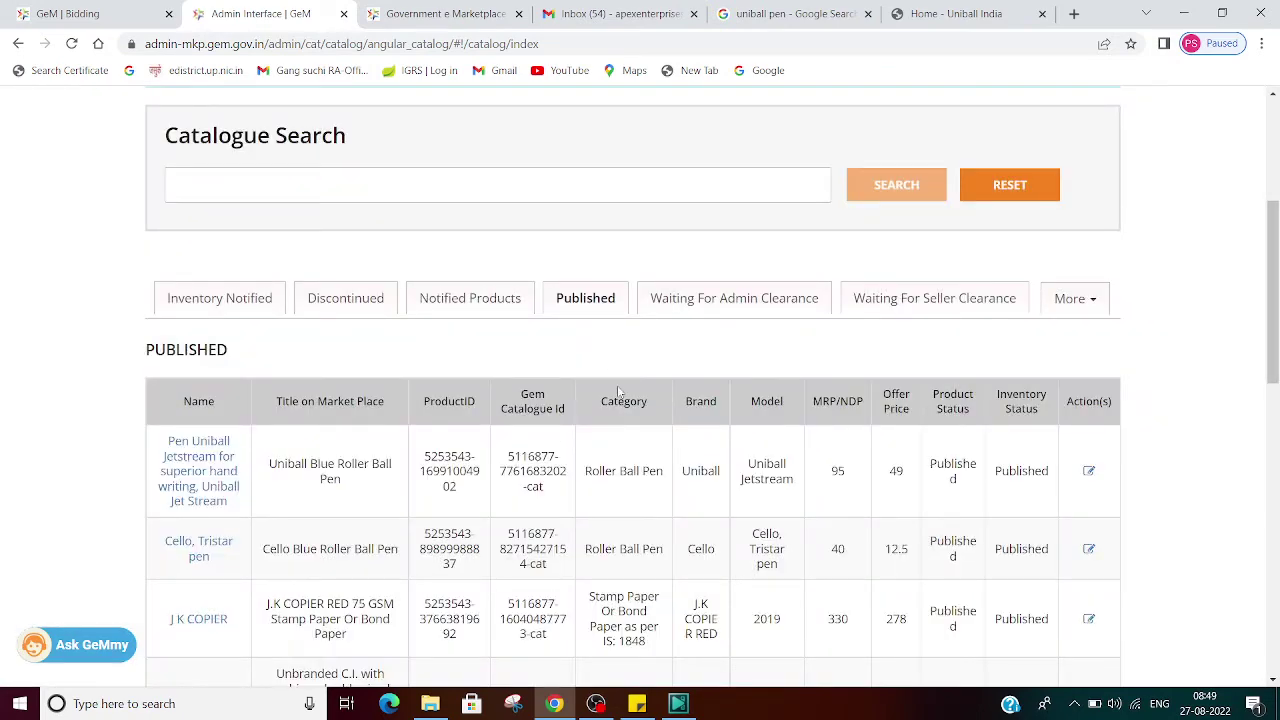
Step: Return to the bidding tab, reload it, and sign in with the seller user ID, captcha and password
click(585, 9)
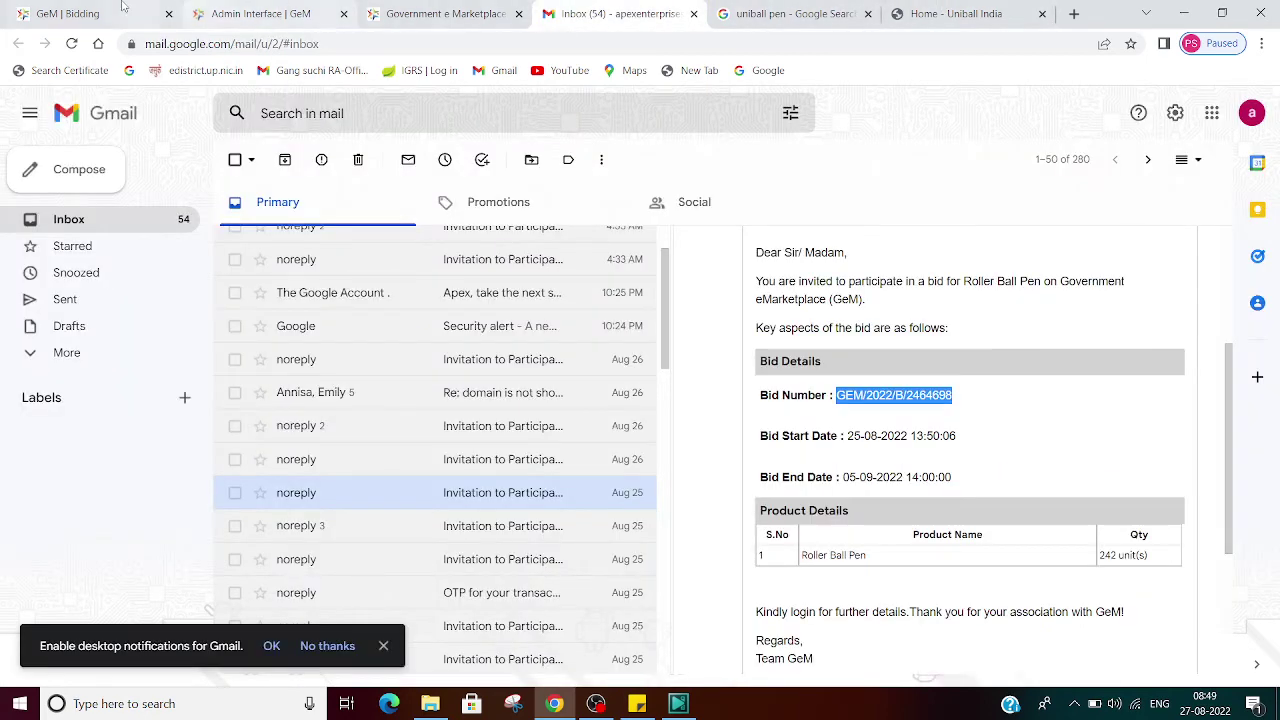
click(115, 14)
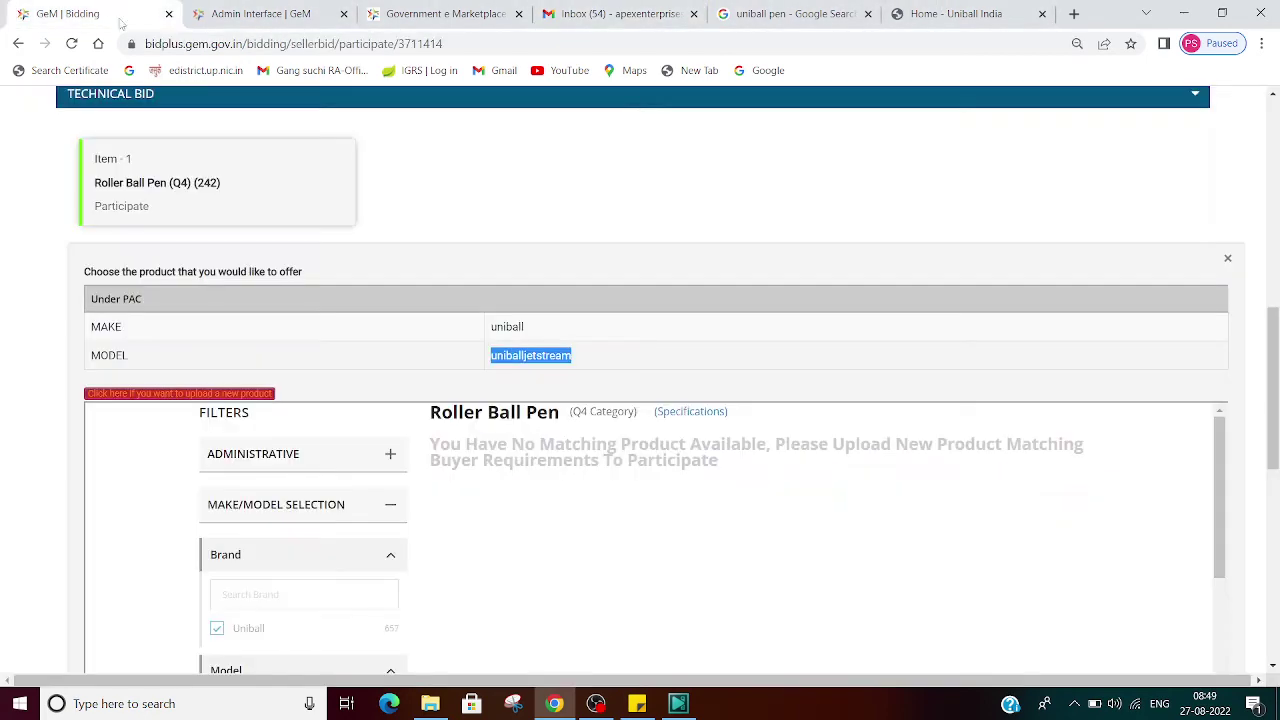
click(346, 48)
key(Return)
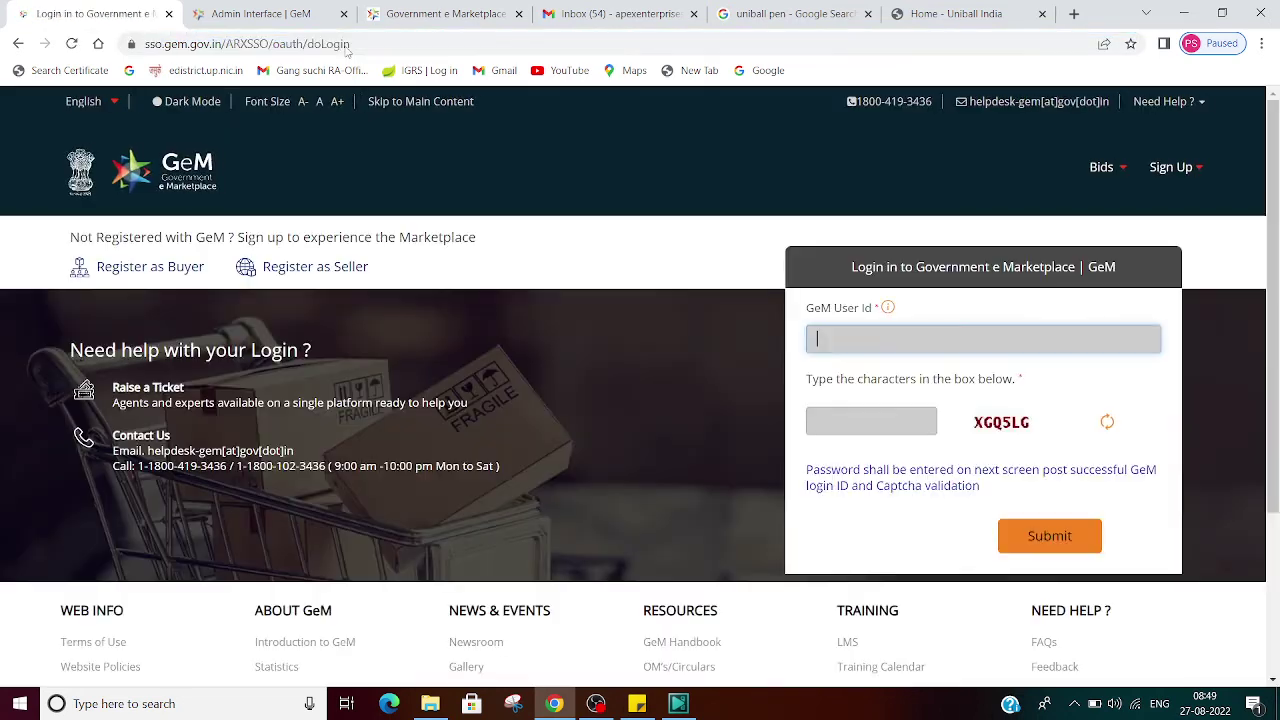
text(PRAMODKNP12)
key(Tab)
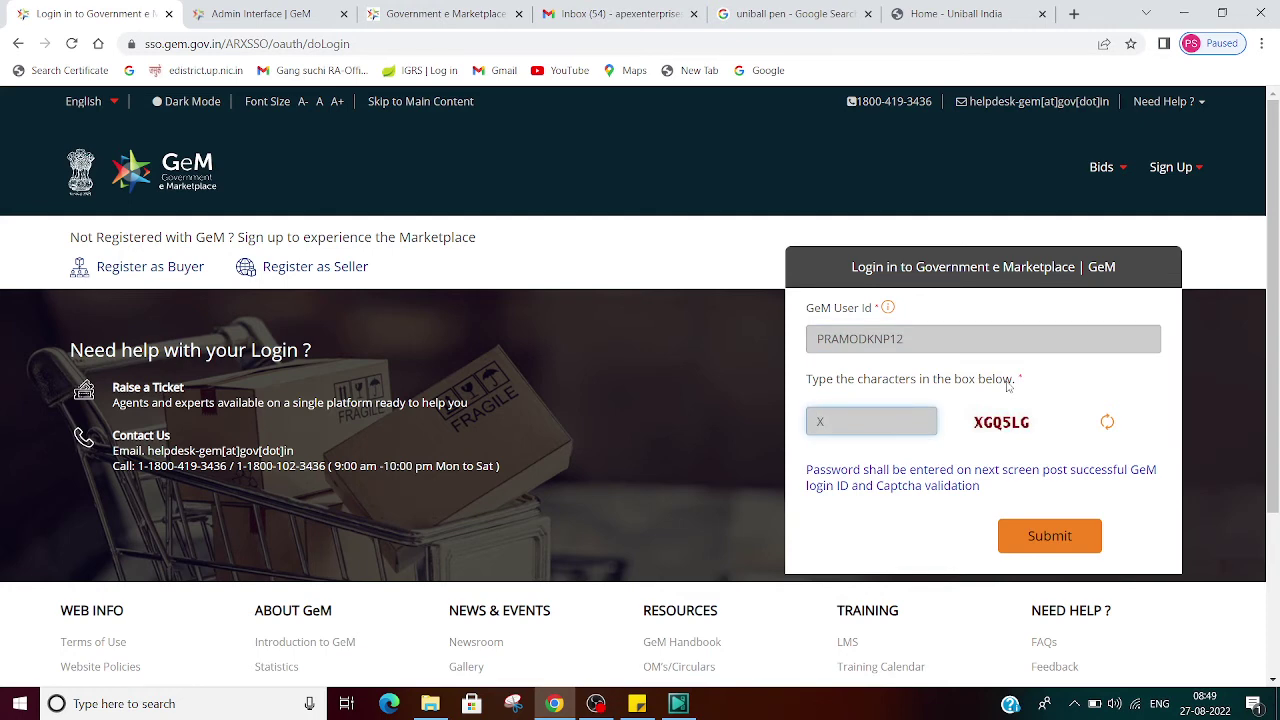
text(XGQ5LG)
click(1045, 545)
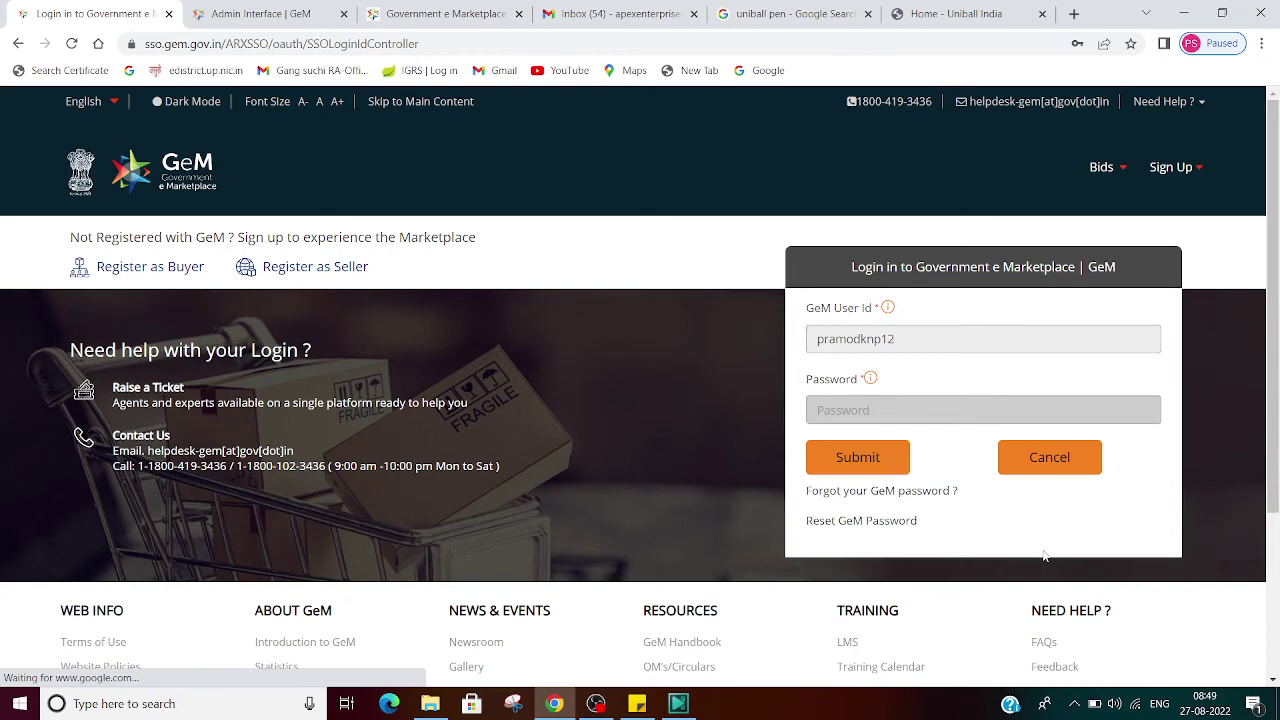
click(857, 457)
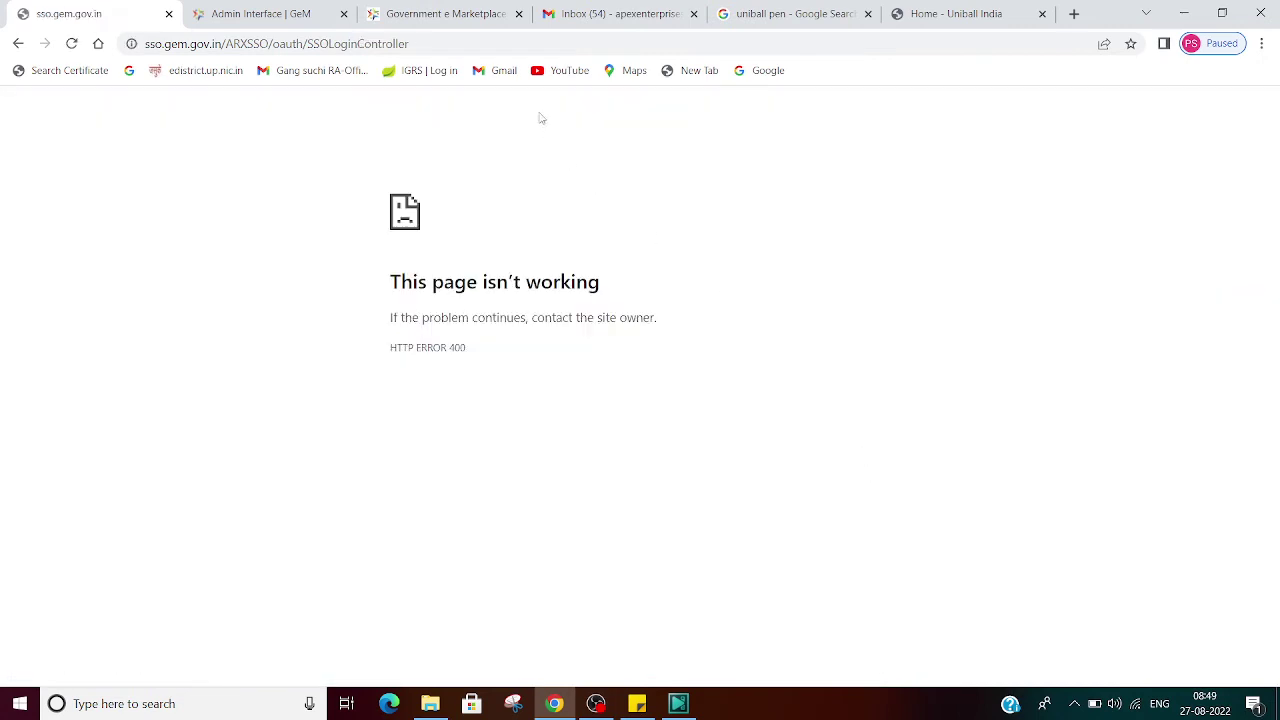
Step: Reload the HTTP GET-not-supported error page, then go to the GeM home page by typing gem
click(531, 46)
key(ctrl+a)
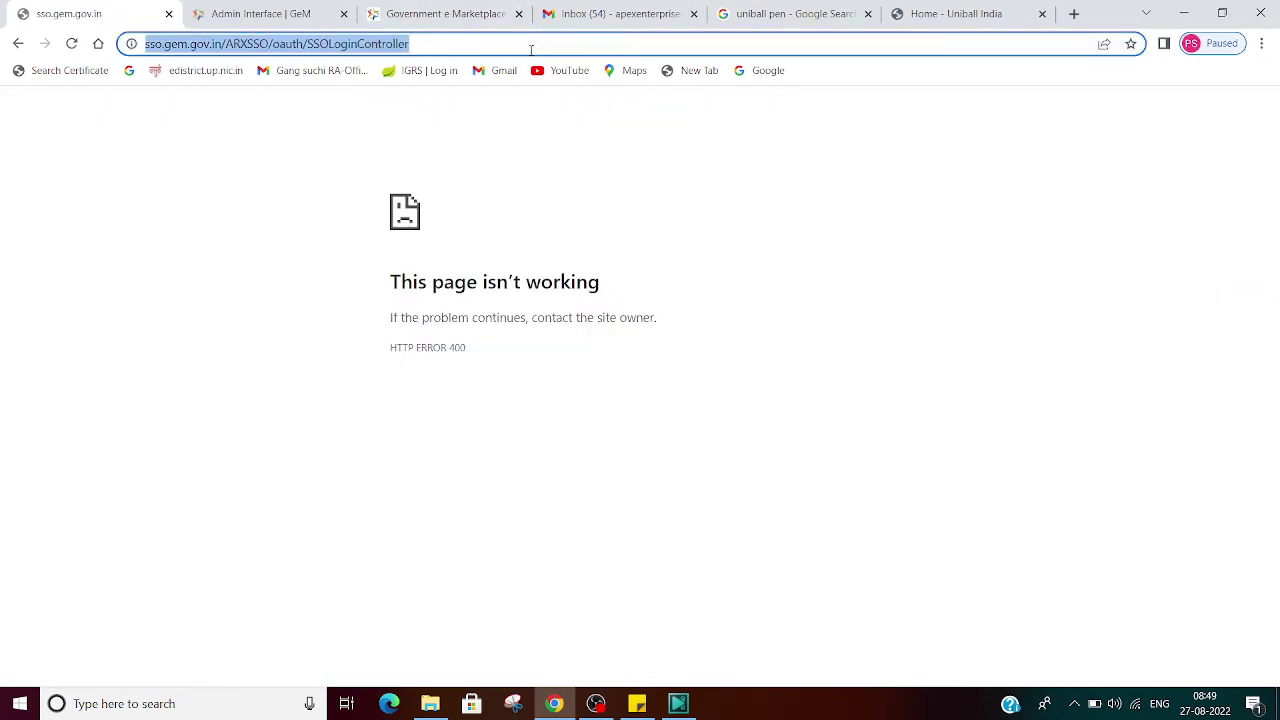
key(Return)
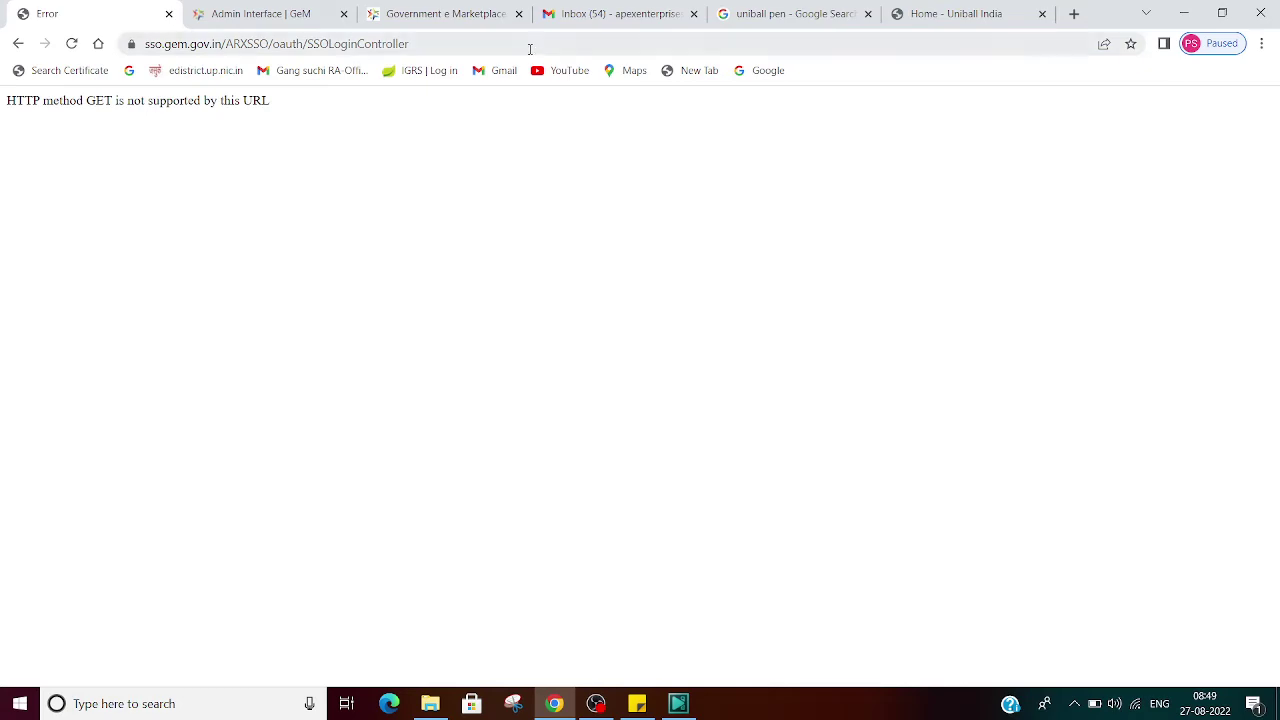
click(530, 49)
text(gem)
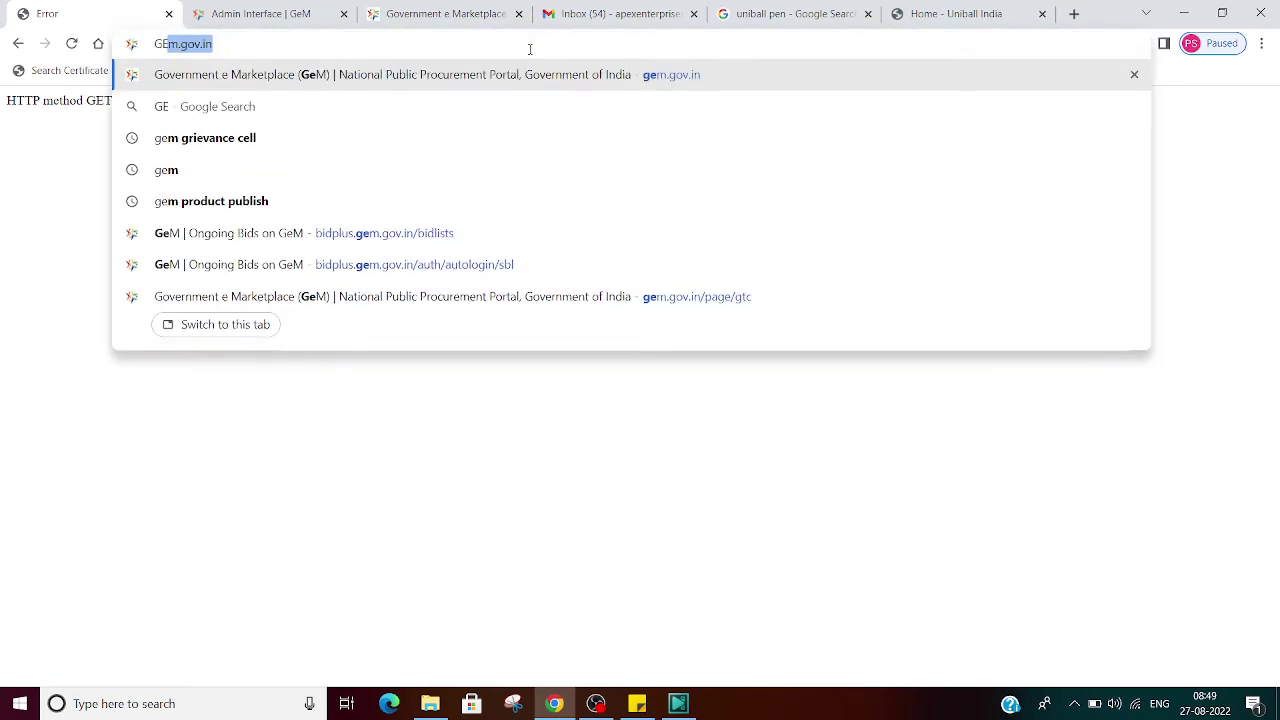
key(Return)
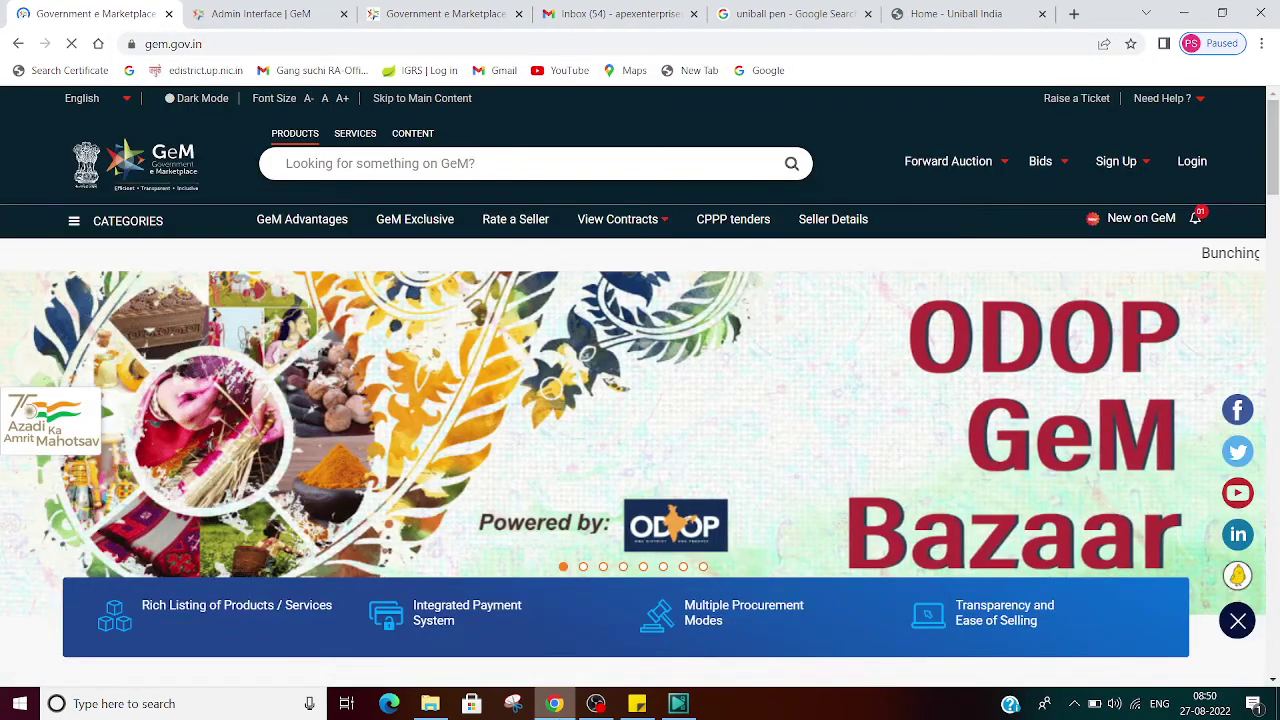
Step: Log in to the GeM seller account from the gem.gov.in home page
click(1186, 166)
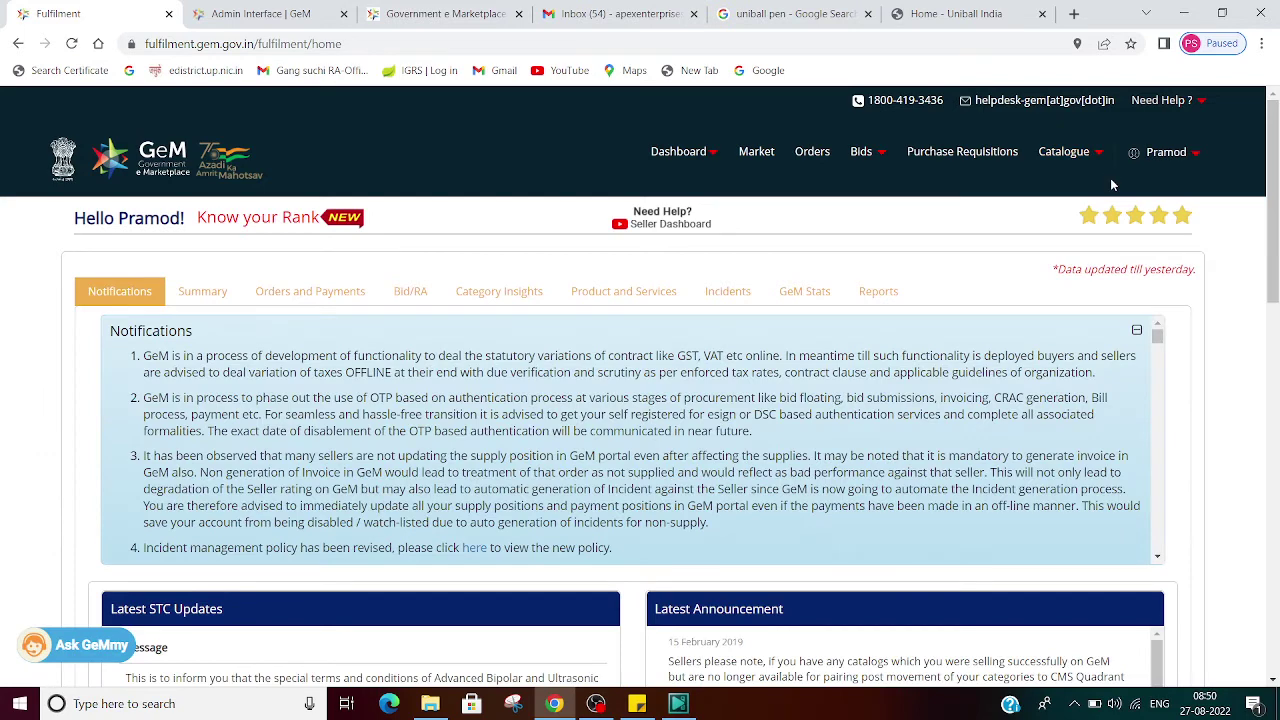
Step: Search the bid list for GEM/2022/B/2464698 and start participating in the Roller Ball Pen bid
mouse_move(860, 160)
click(826, 186)
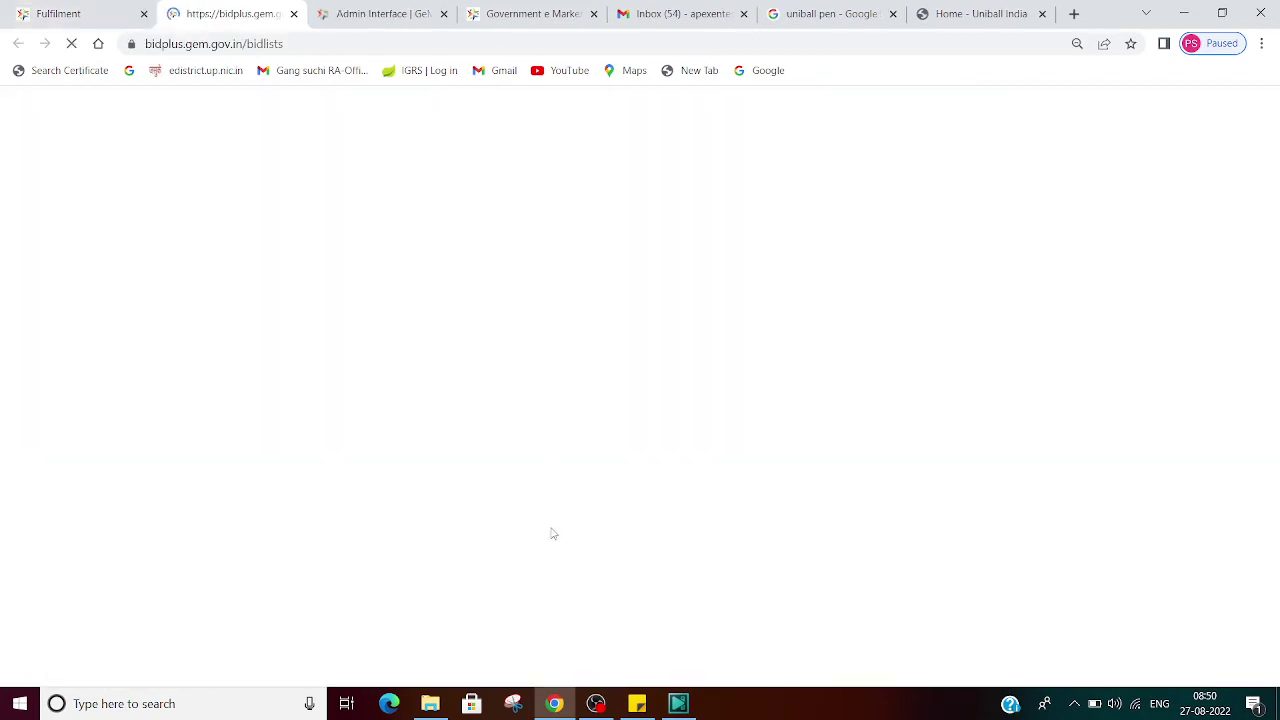
click(1004, 292)
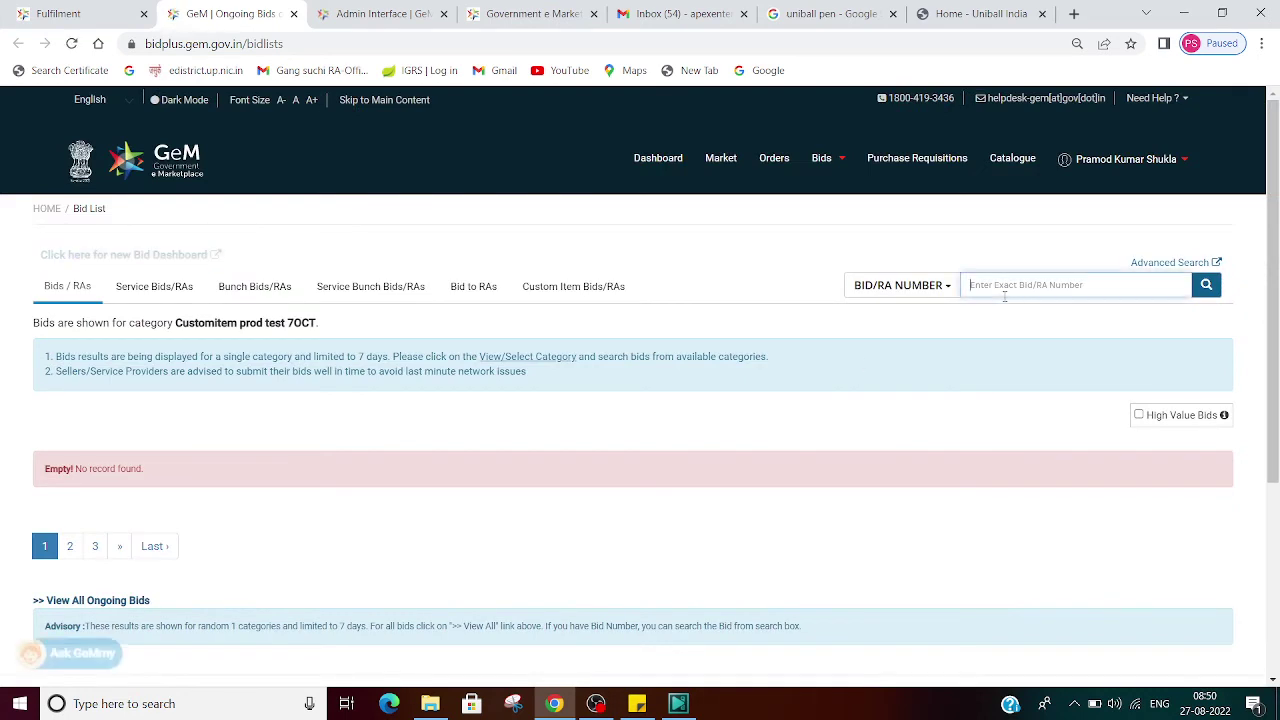
text(GEM/2022/B/2464698)
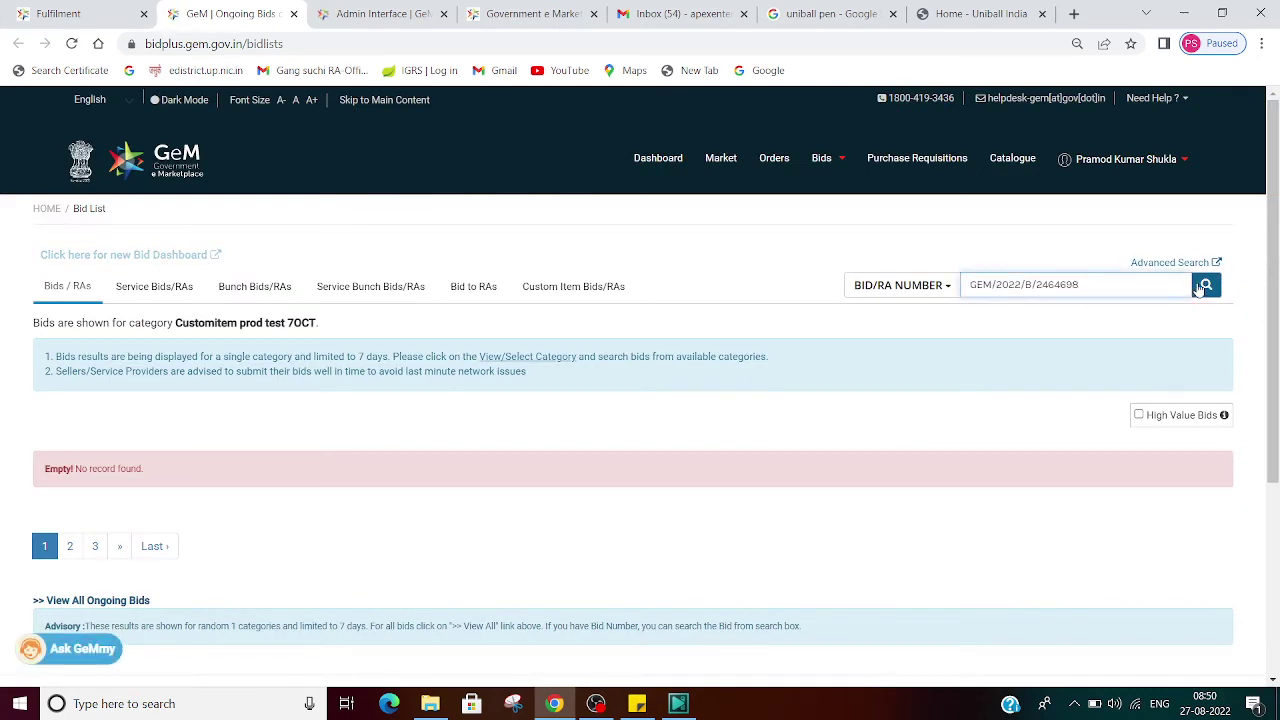
click(1204, 286)
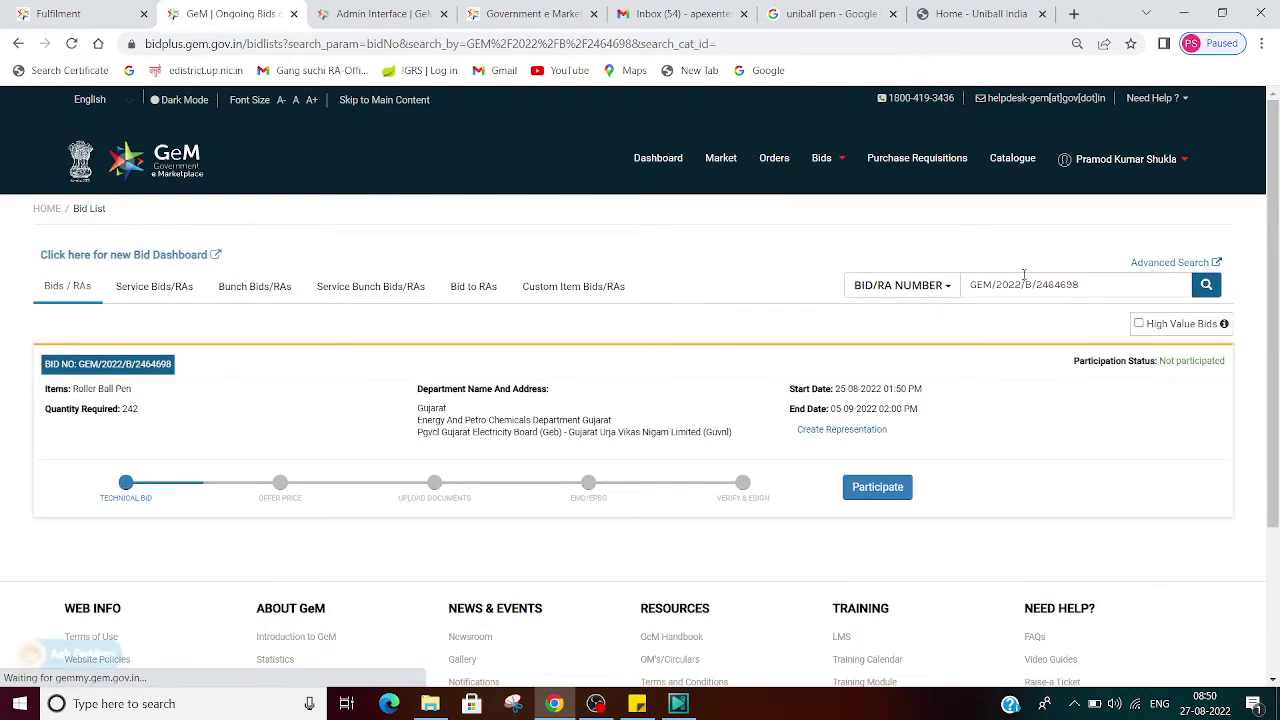
click(897, 494)
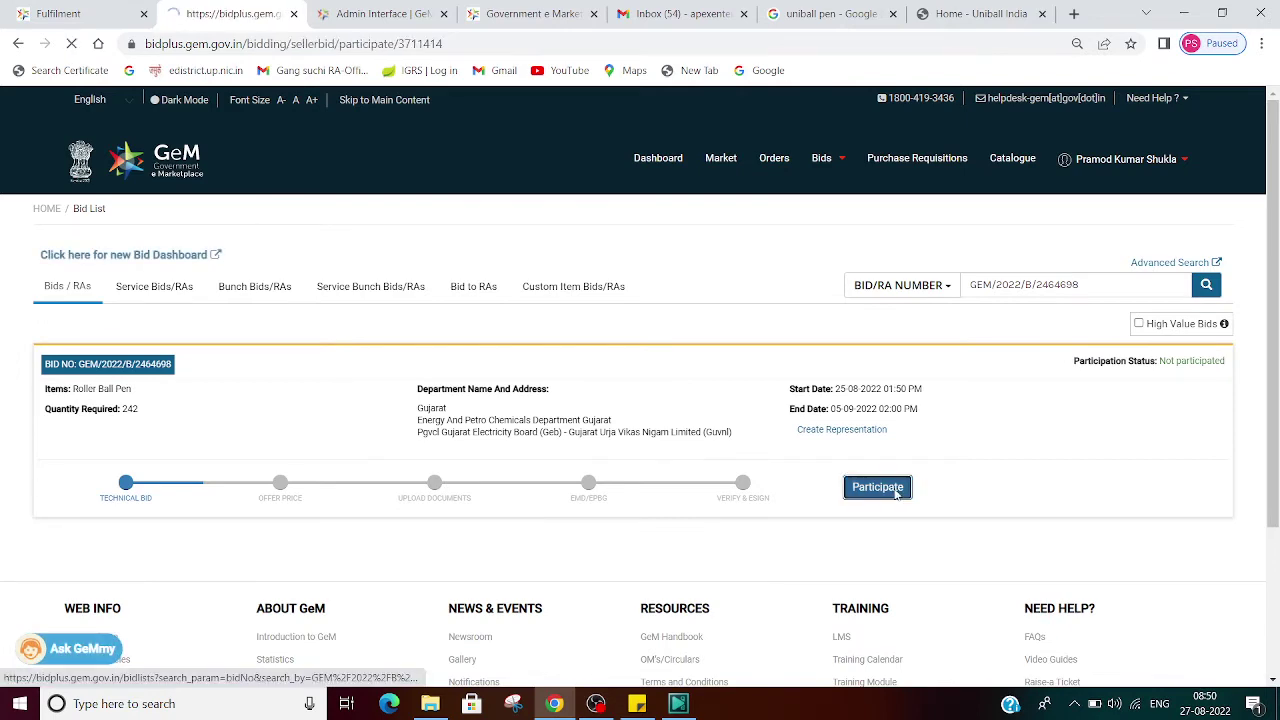
scroll(490, 445, down, 3)
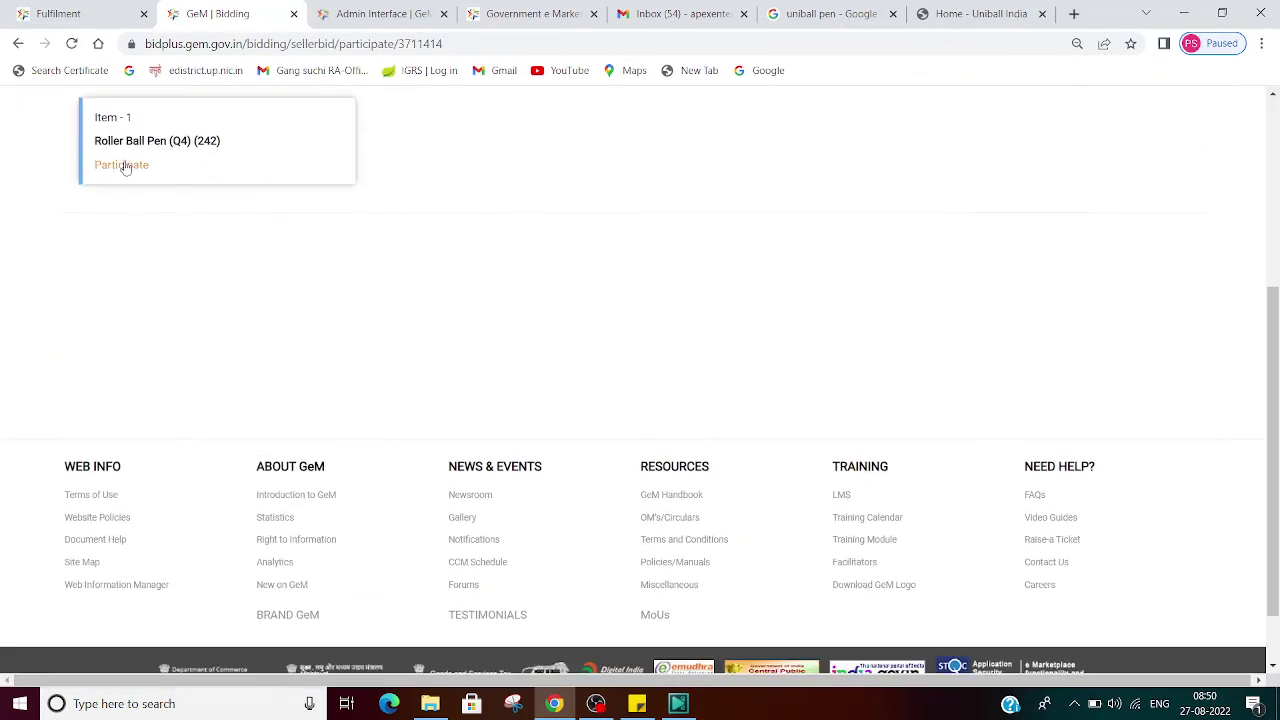
click(122, 165)
scroll(1120, 289, down, 10)
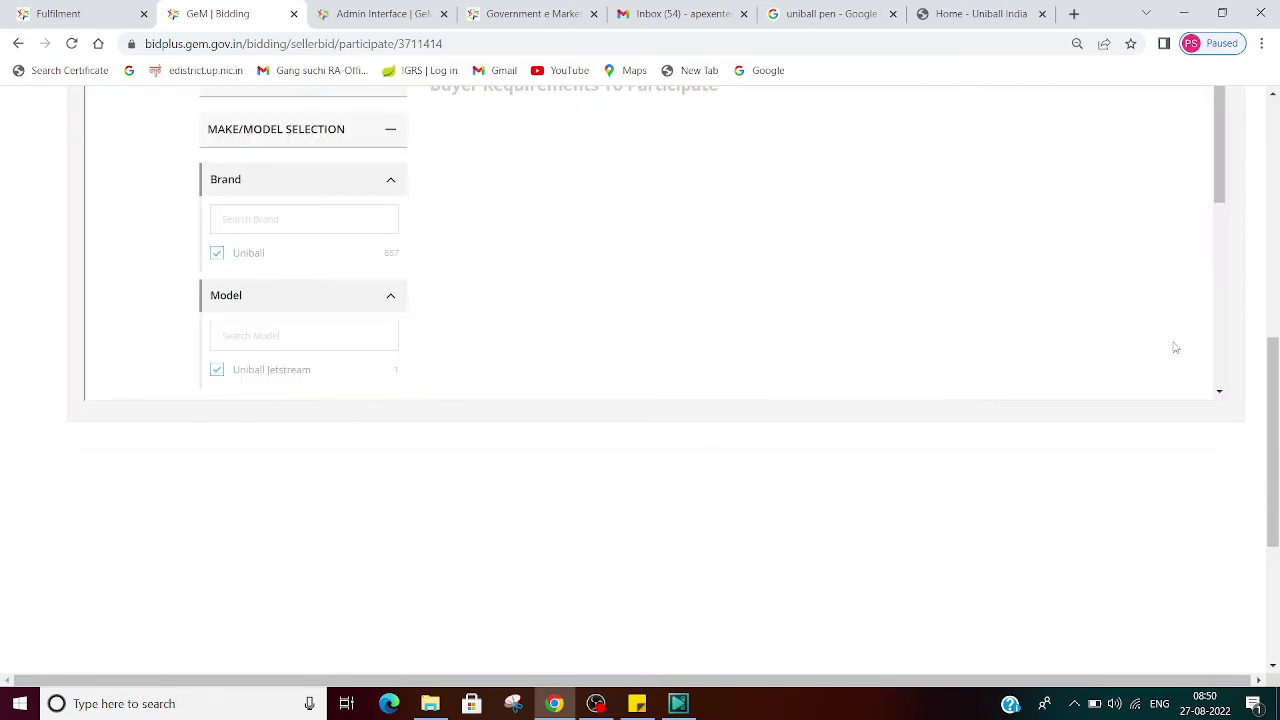
scroll(1175, 348, up, 2)
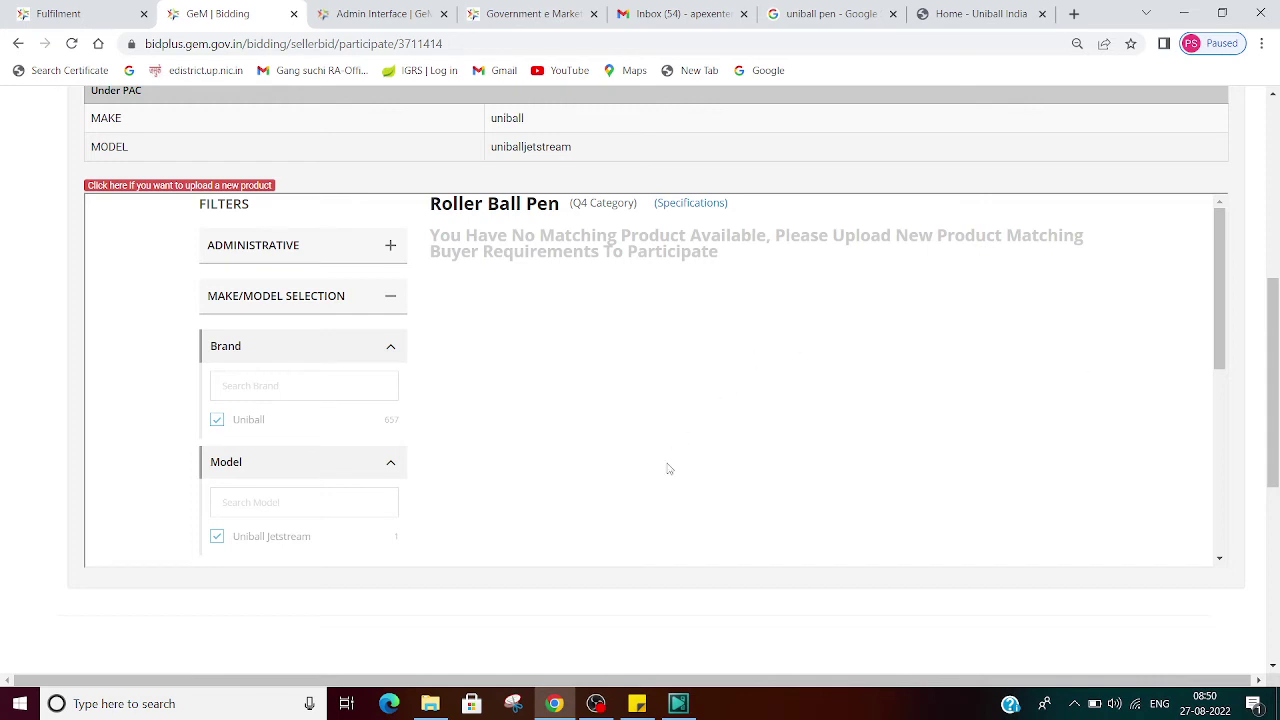
scroll(640, 392, down, 3)
scroll(640, 392, down, 3)
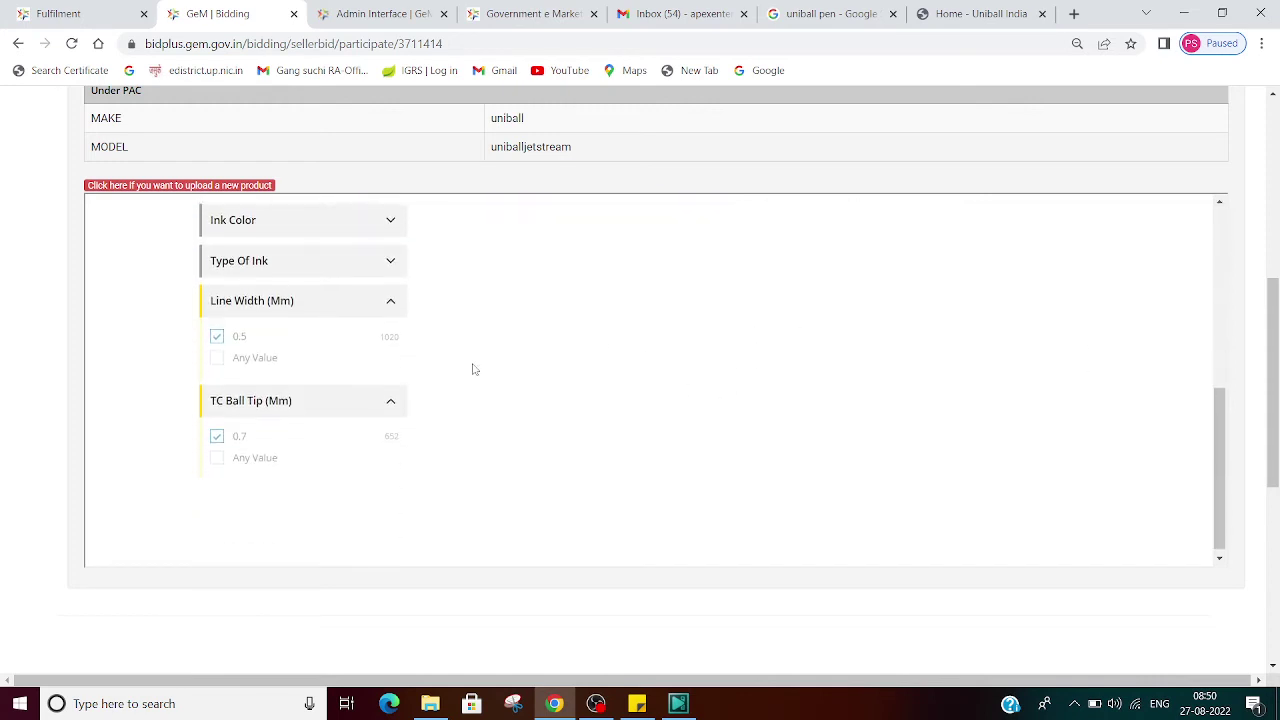
scroll(272, 425, up, 3)
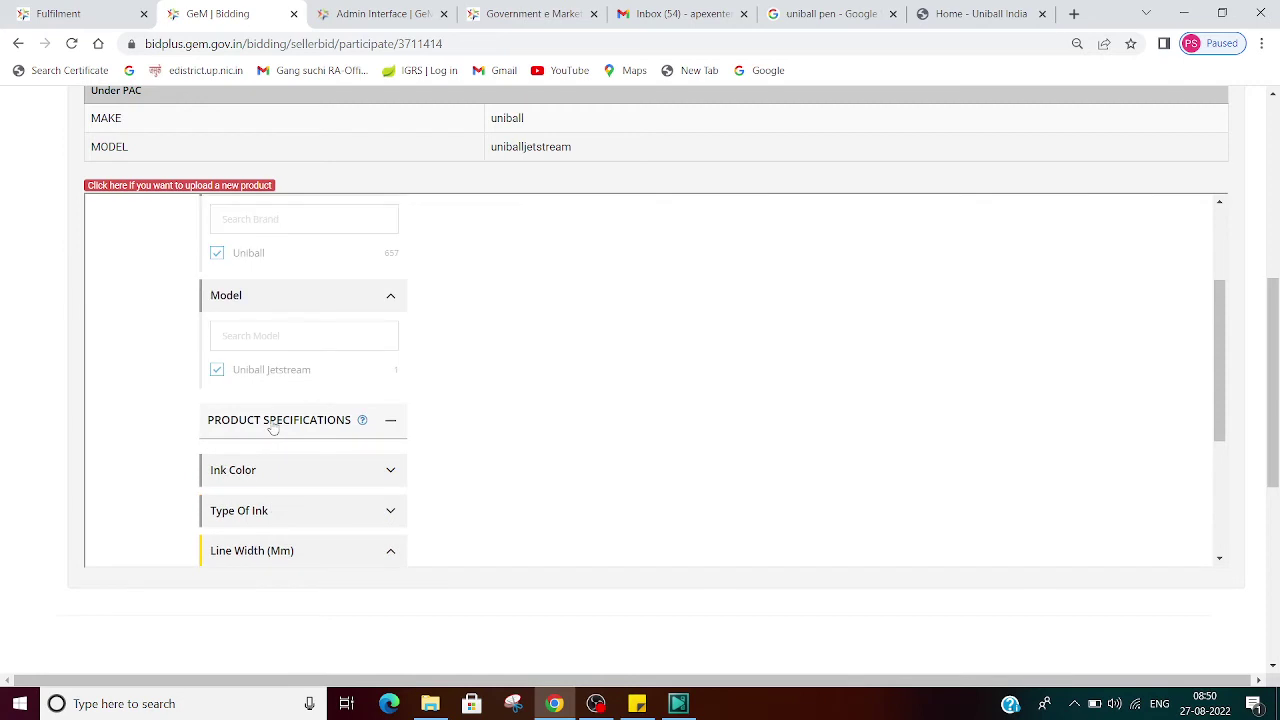
scroll(421, 424, up, 3)
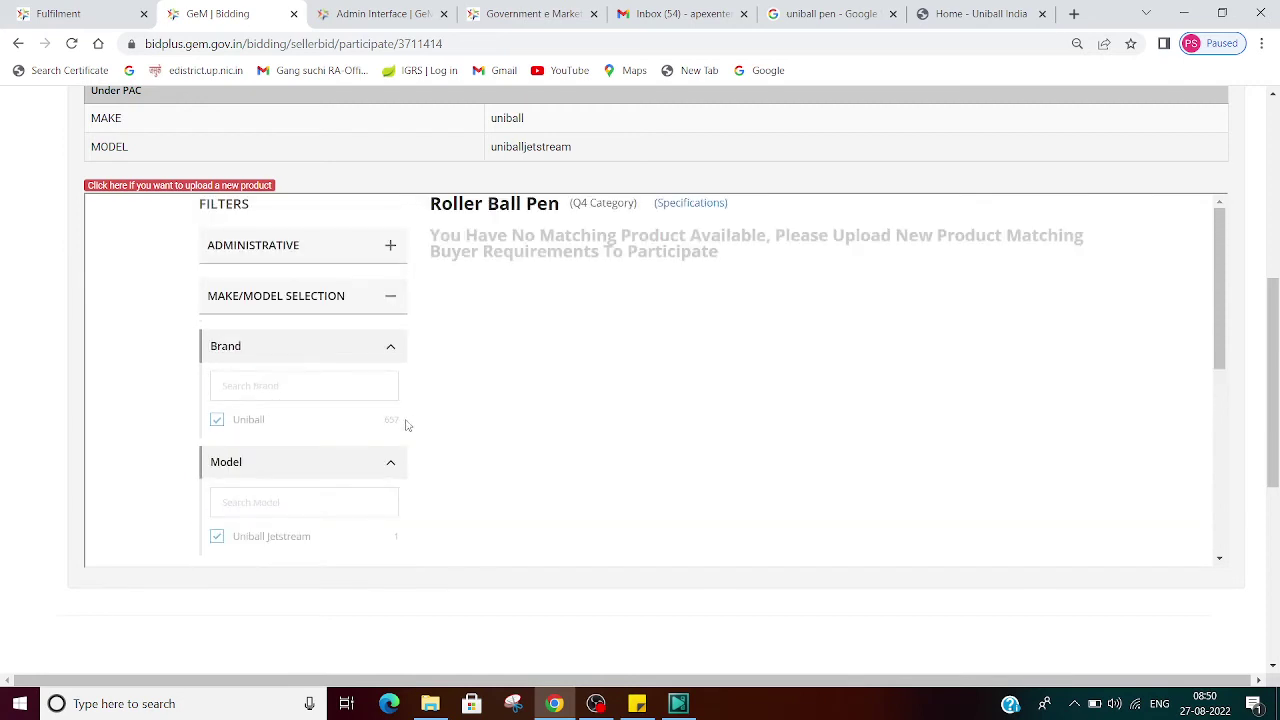
scroll(407, 425, down, 3)
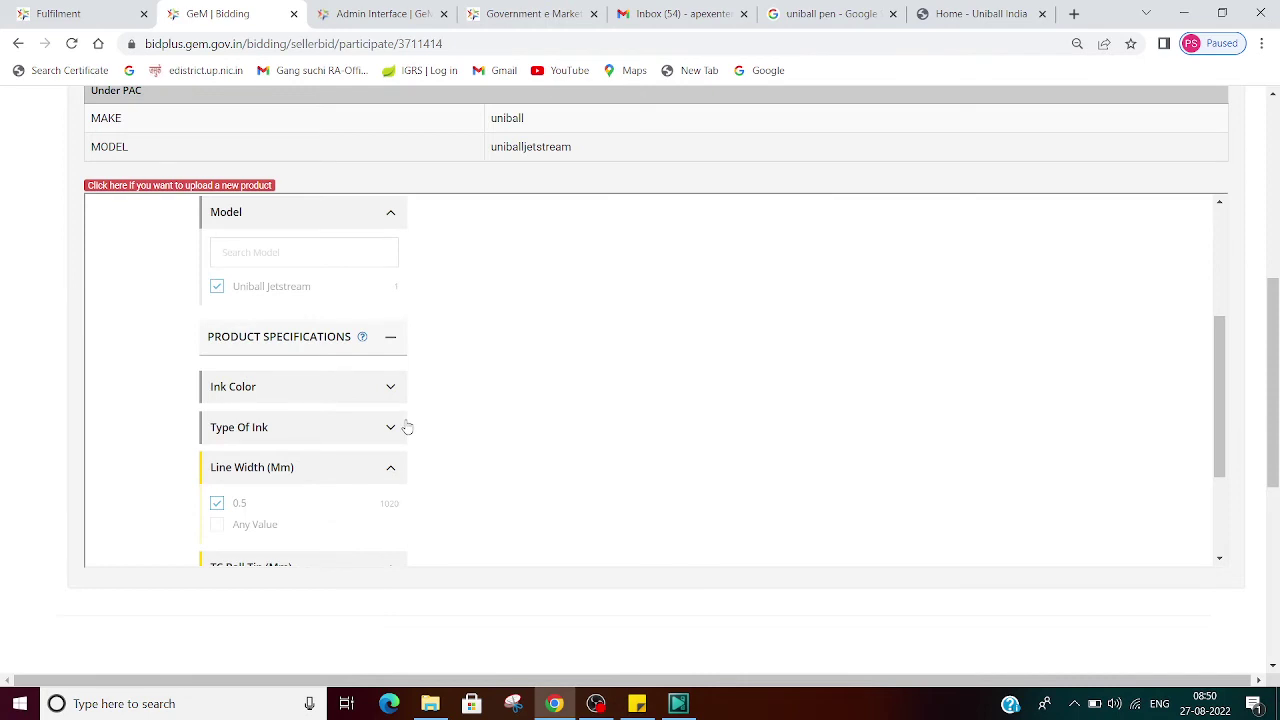
scroll(407, 427, up, 4)
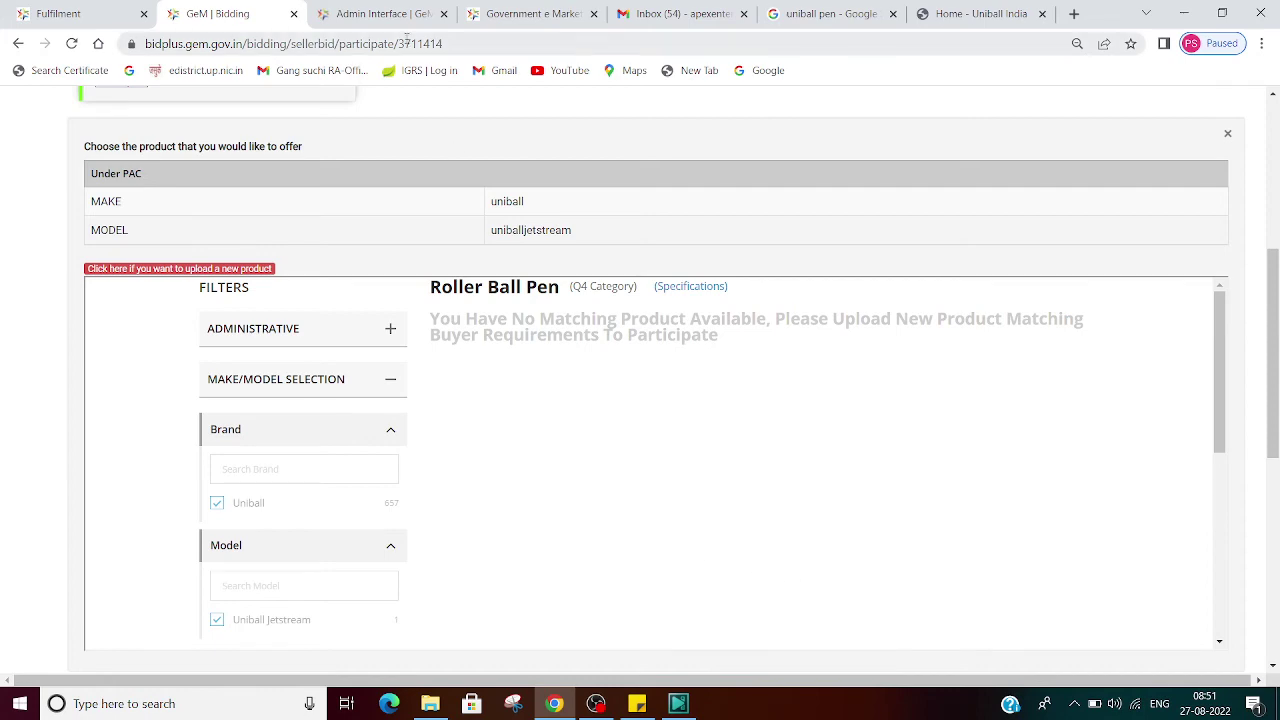
click(362, 8)
Step: Return to the bid participation page and expand the bid and buyer details
click(70, 8)
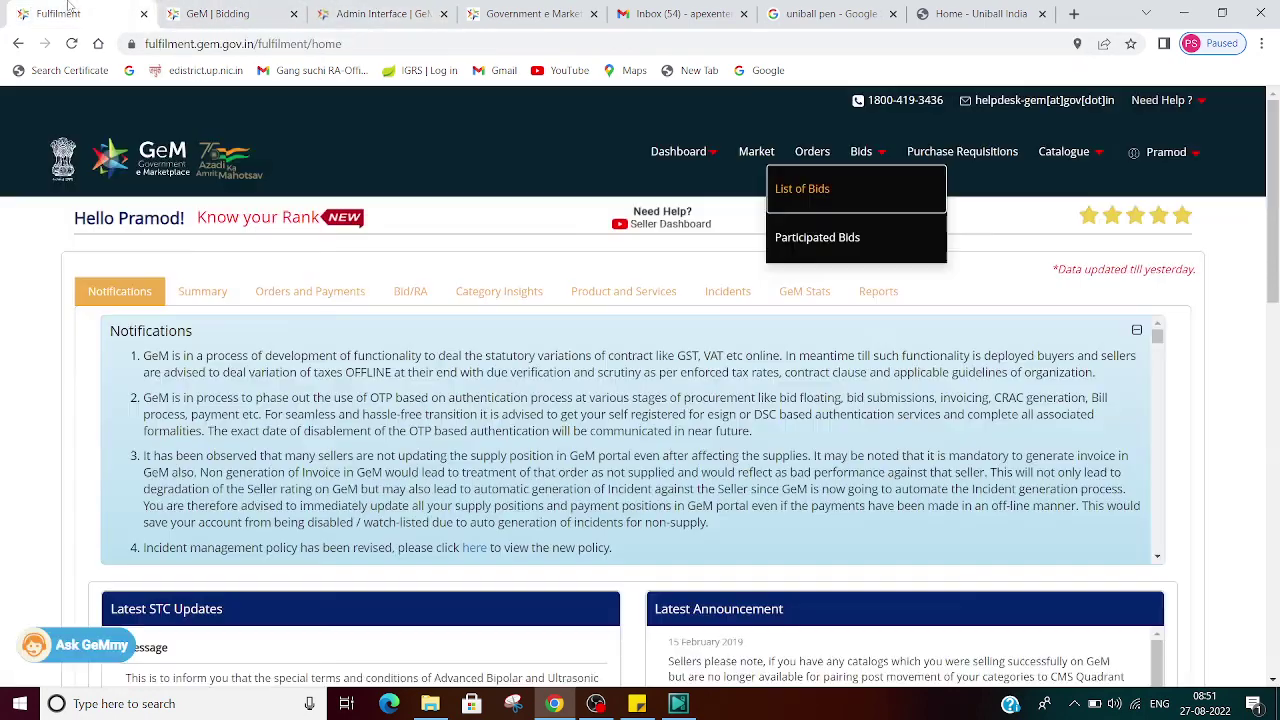
click(178, 8)
scroll(714, 434, up, 4)
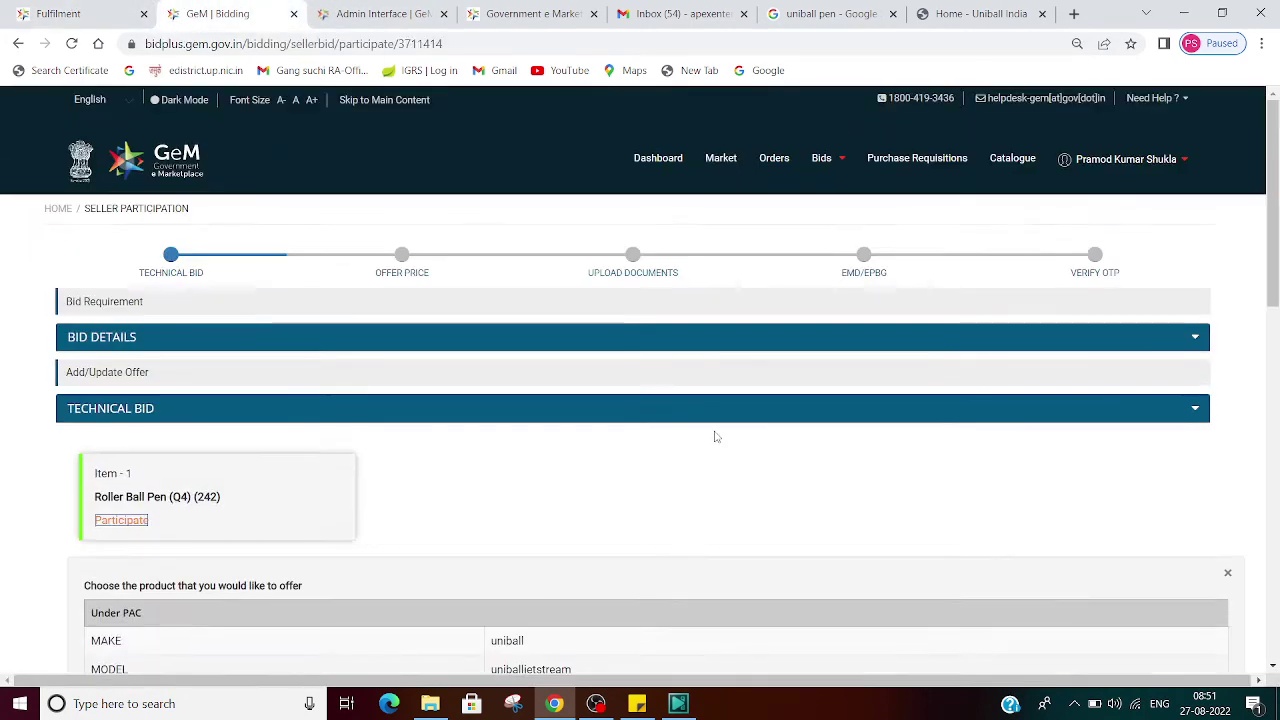
click(1195, 341)
scroll(960, 345, down, 4)
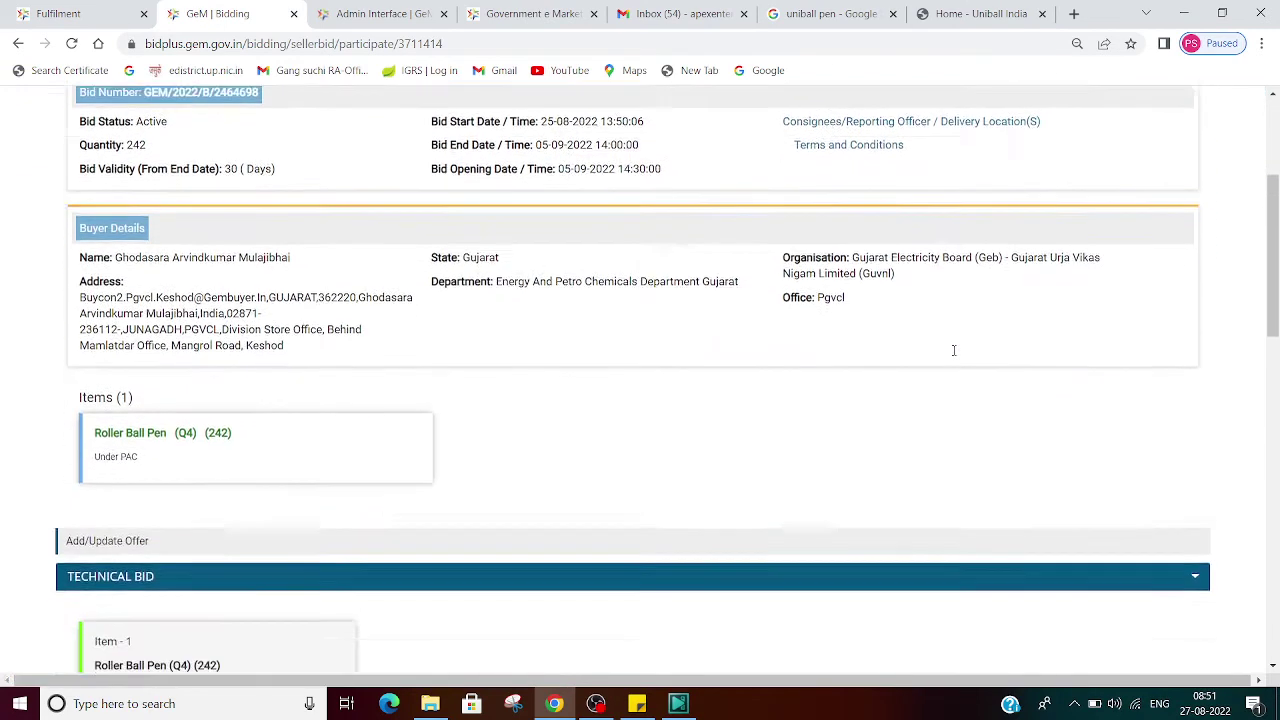
scroll(791, 334, up, 2)
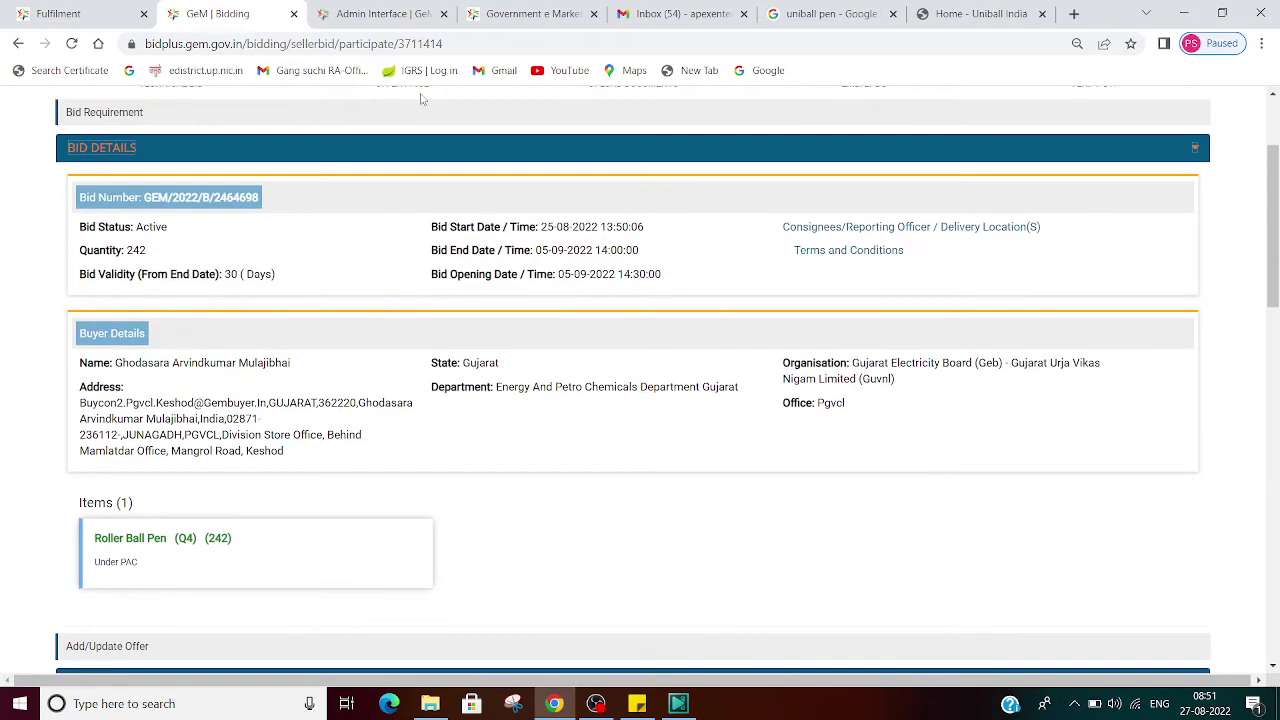
Step: Download the bid document GeM-Bidding-3711414.pdf for GEM/2022/B/2464698 and open it
click(207, 200)
scroll(543, 353, down, 5)
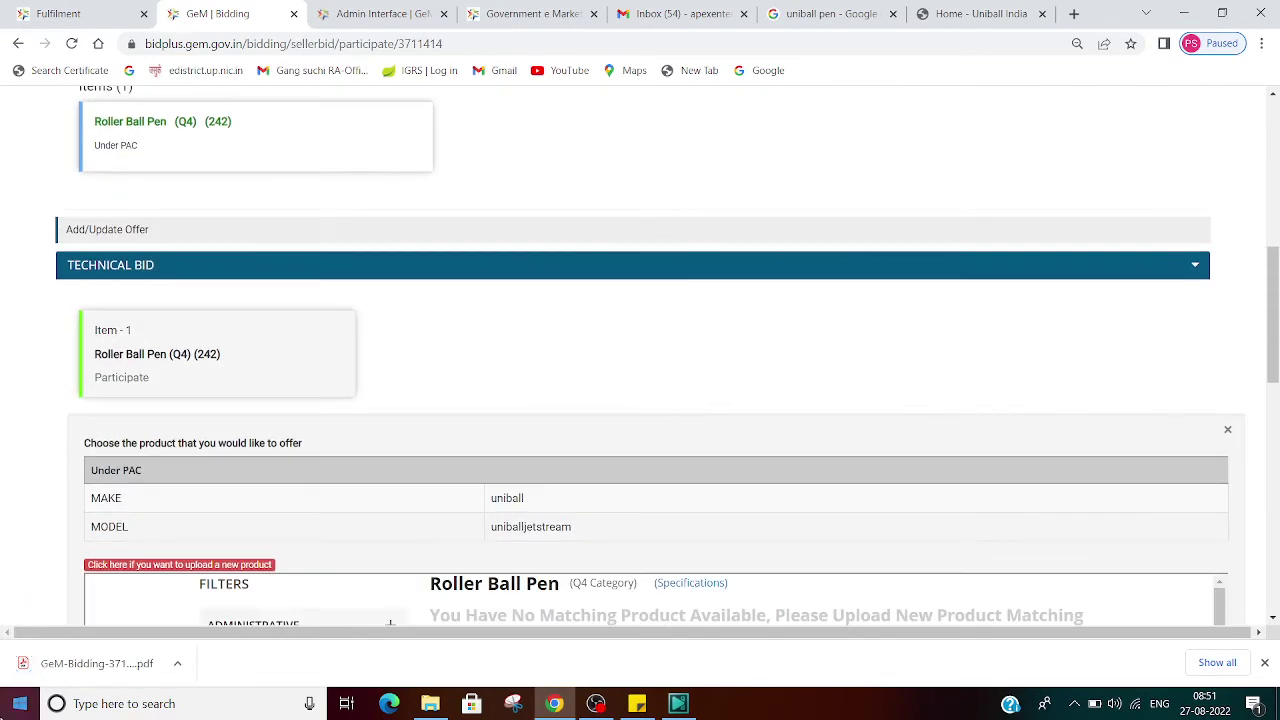
click(125, 655)
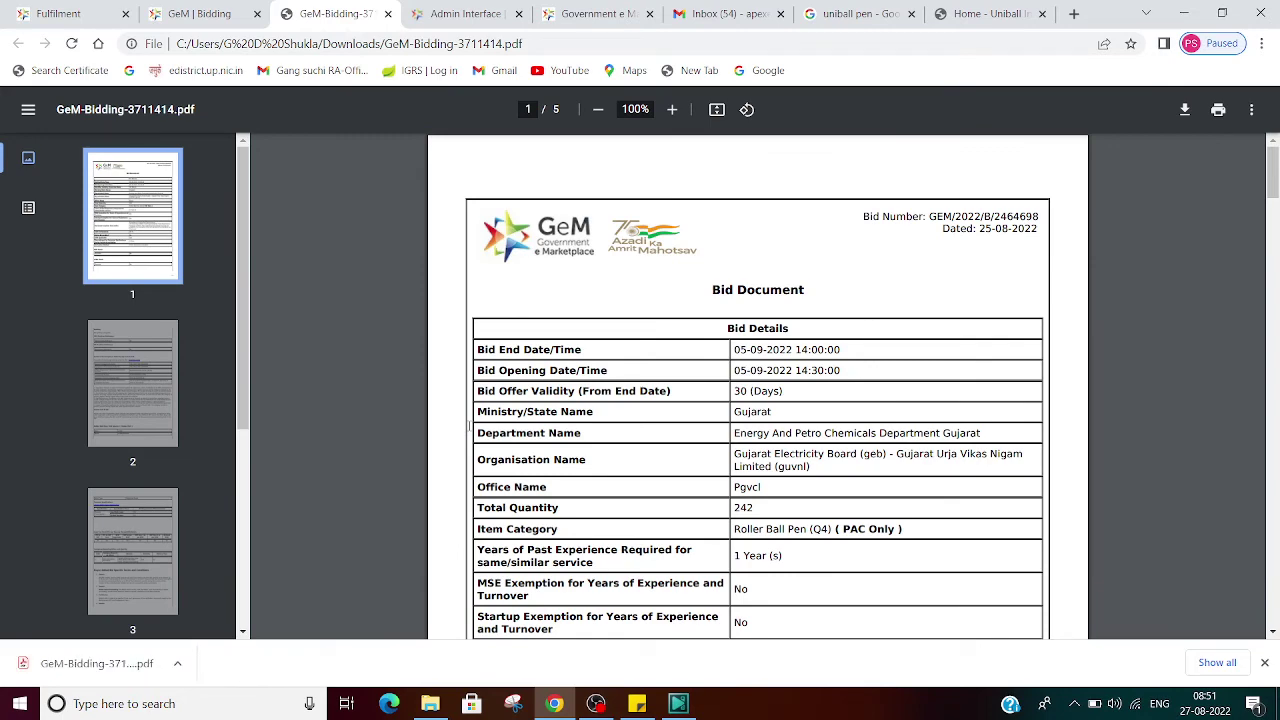
scroll(469, 425, down, 1)
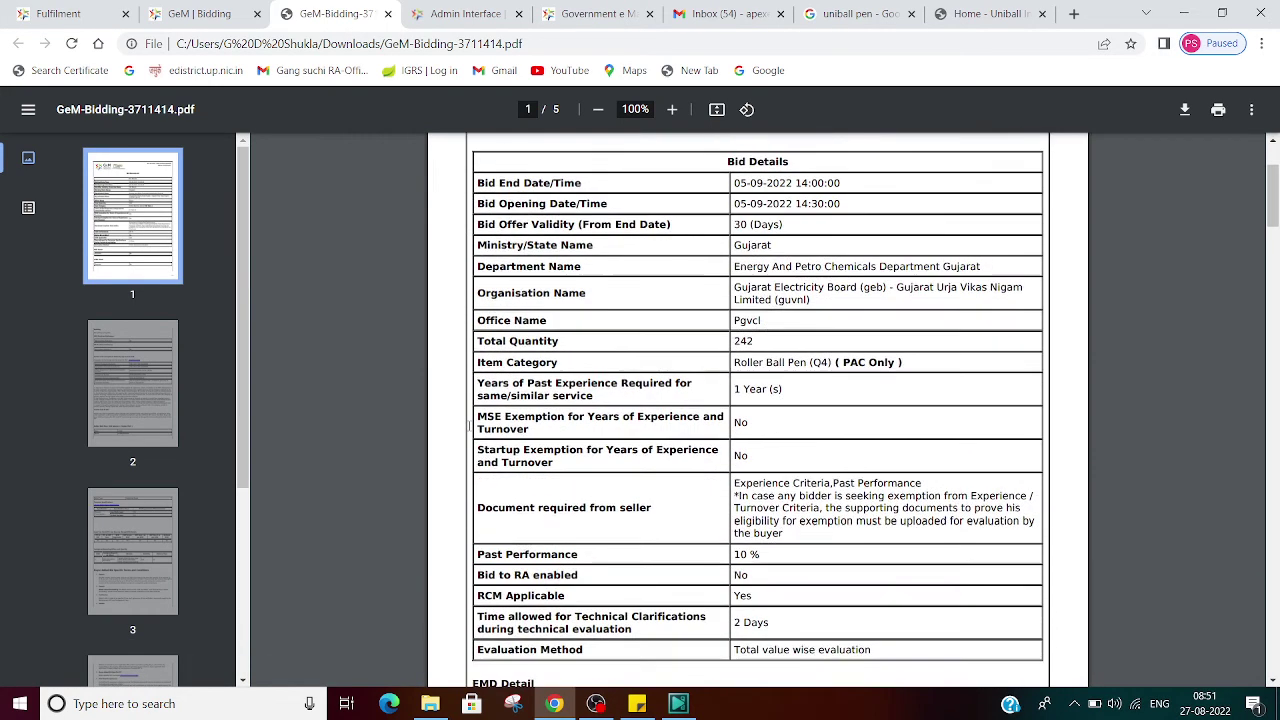
scroll(469, 425, down, 3)
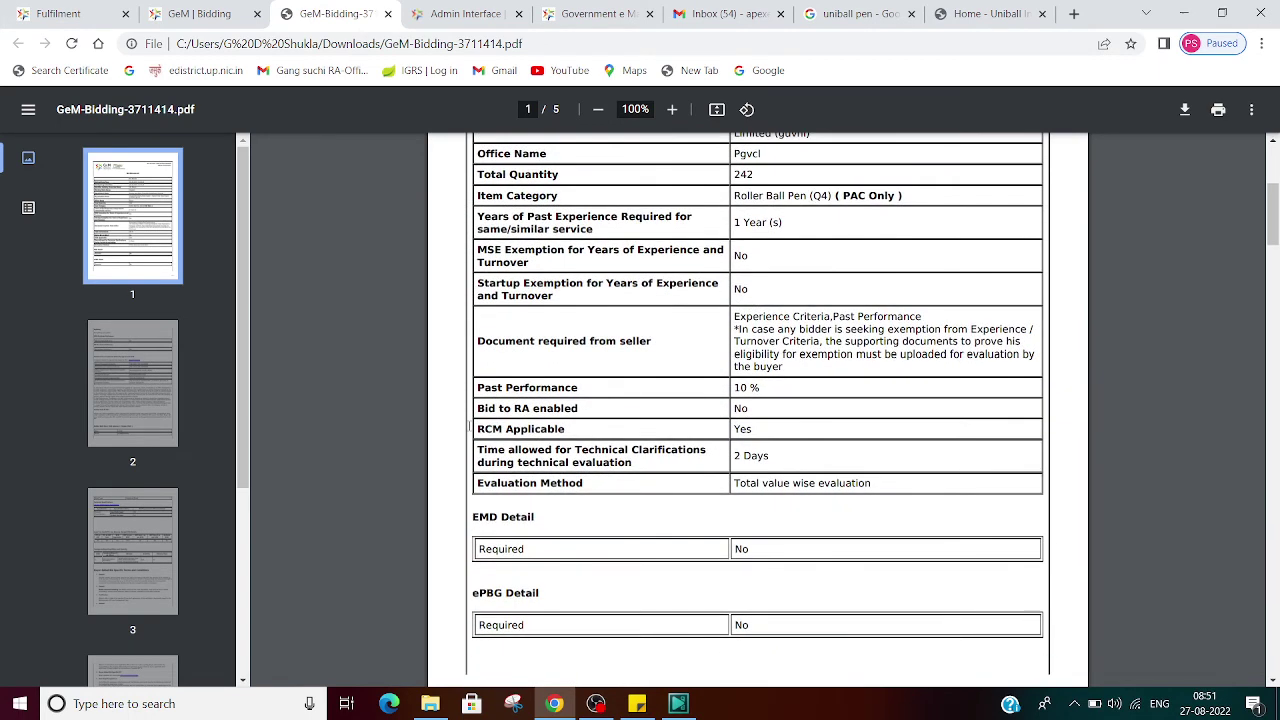
scroll(469, 425, down, 6)
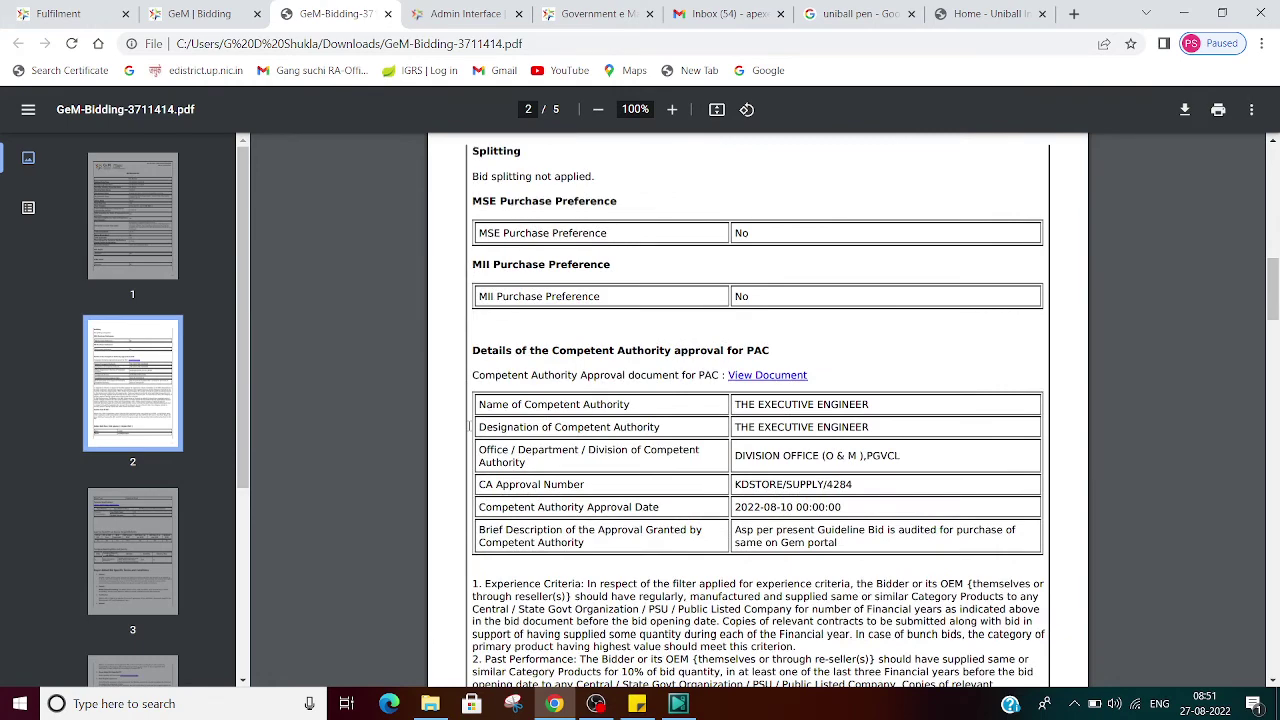
scroll(469, 425, down, 3)
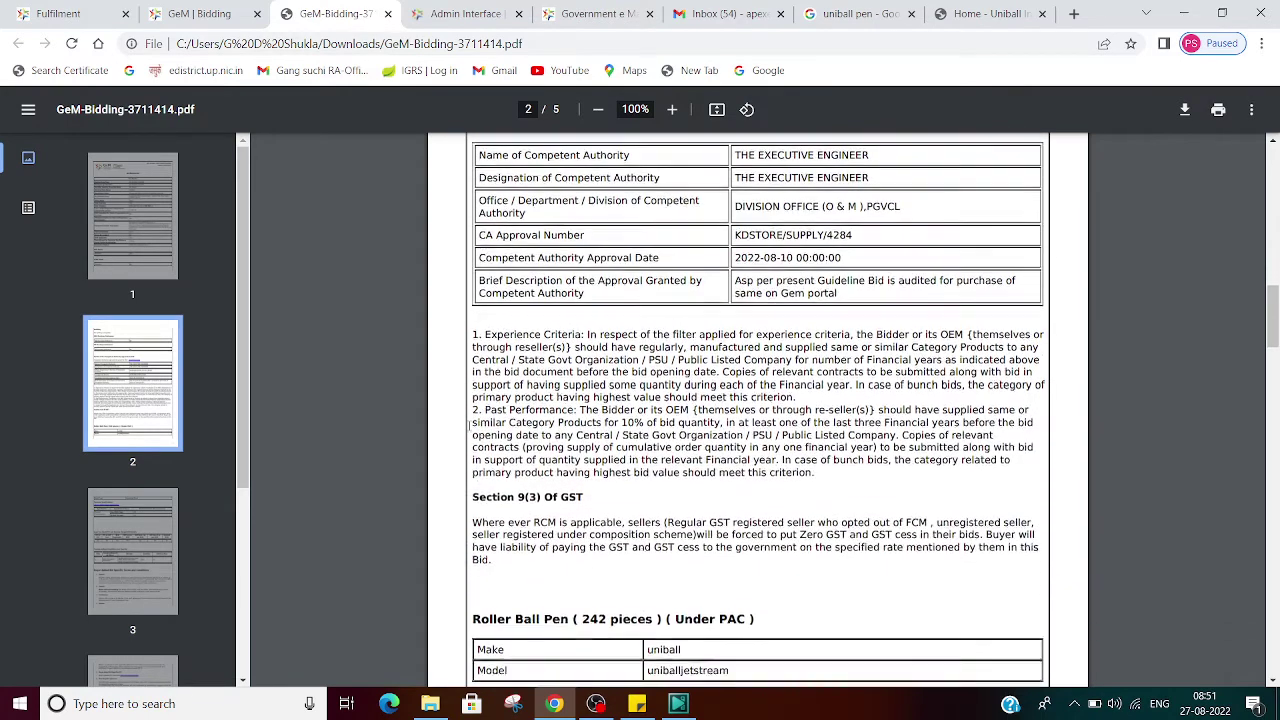
scroll(469, 425, down, 3)
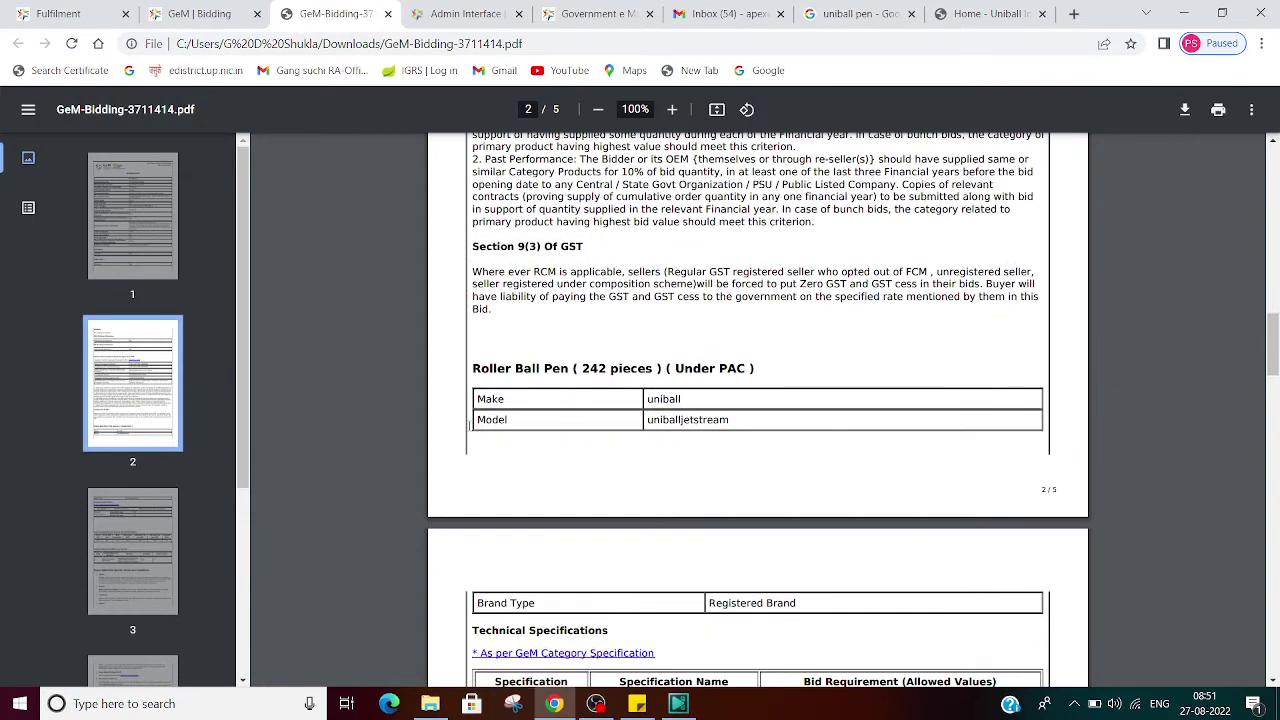
scroll(469, 425, down, 3)
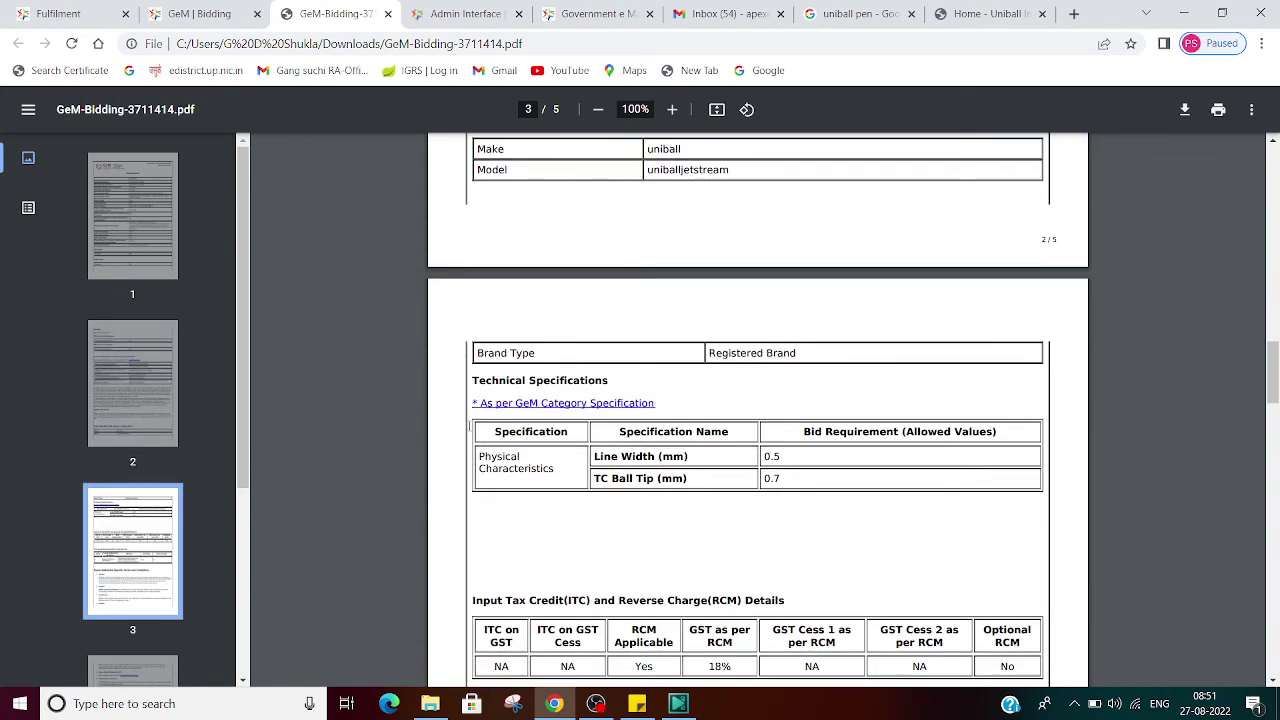
scroll(469, 425, down, 2)
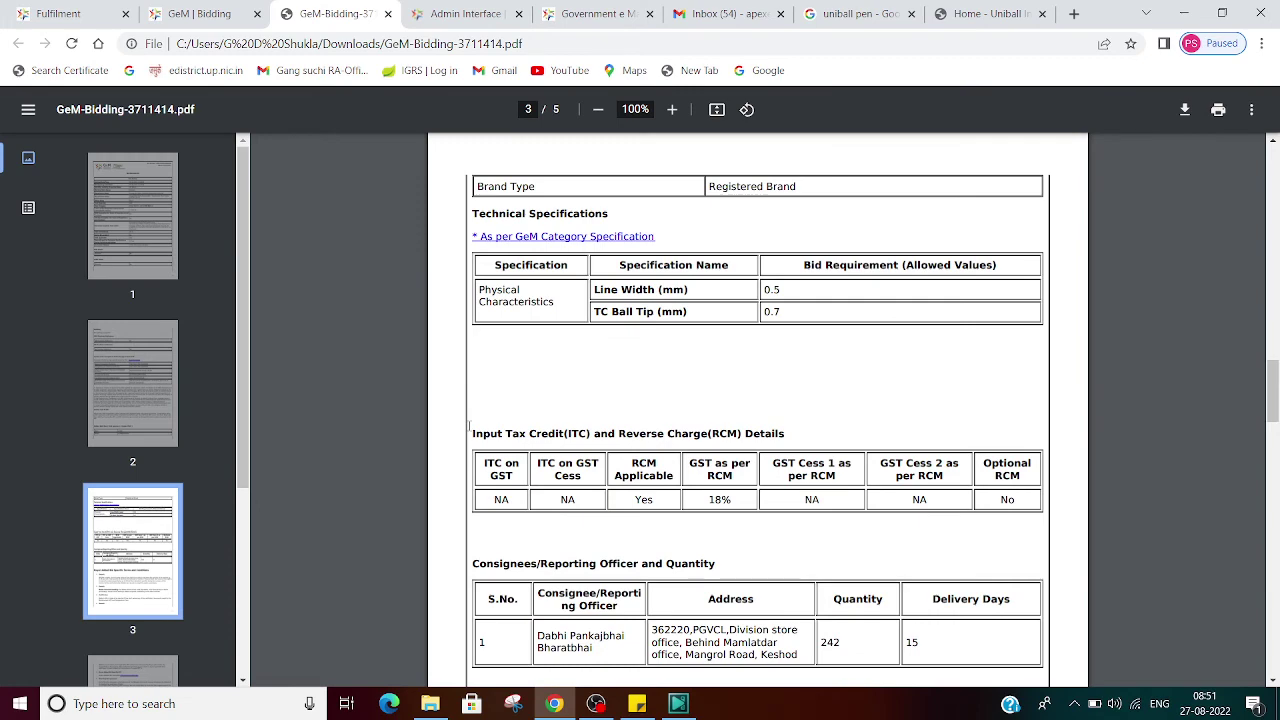
scroll(469, 425, down, 9)
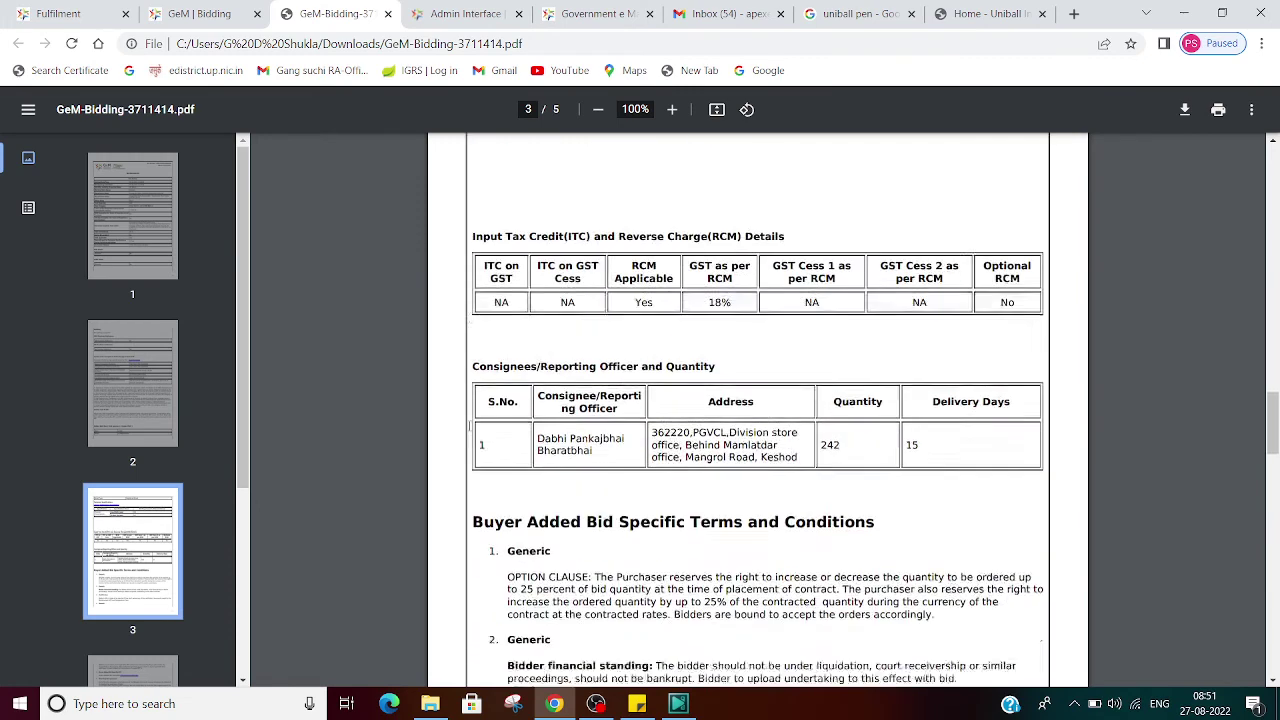
scroll(469, 425, down, 10)
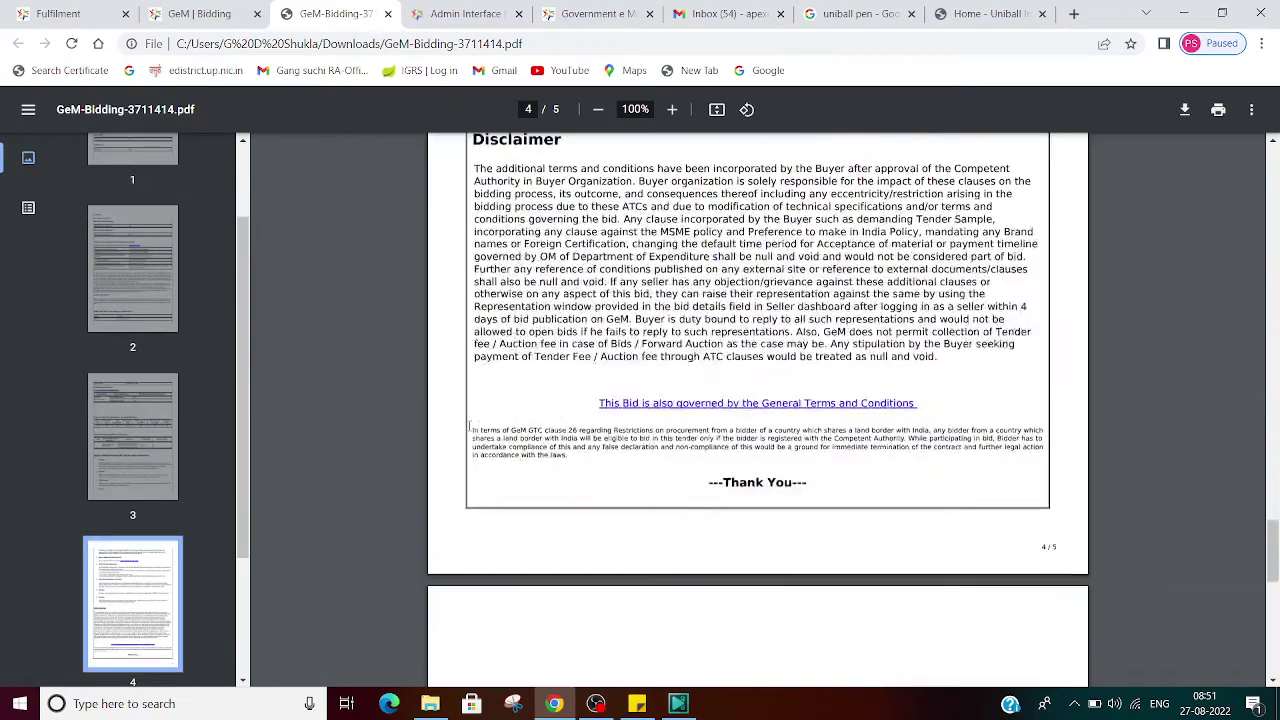
scroll(469, 425, up, 9)
scroll(469, 425, up, 20)
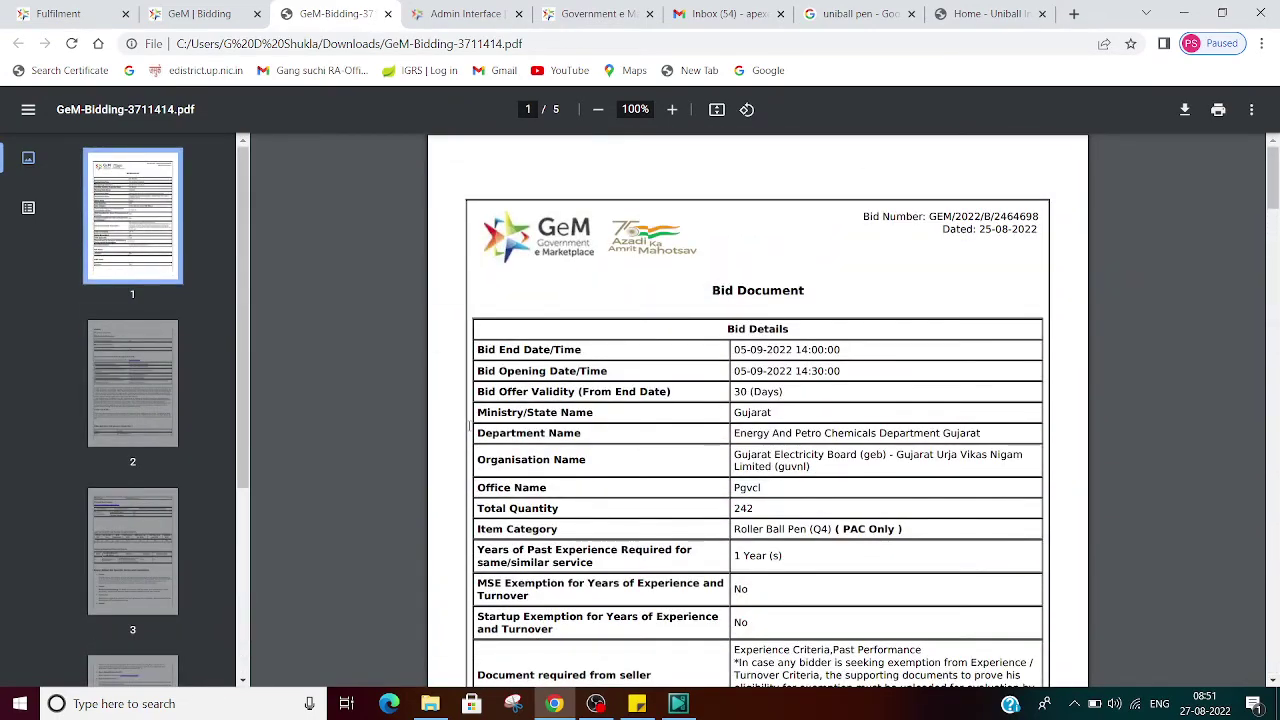
Step: Back on bid GEM/2022/B/2464698, participate again with Item 1 Roller Ball Pen for 242 units
click(186, 8)
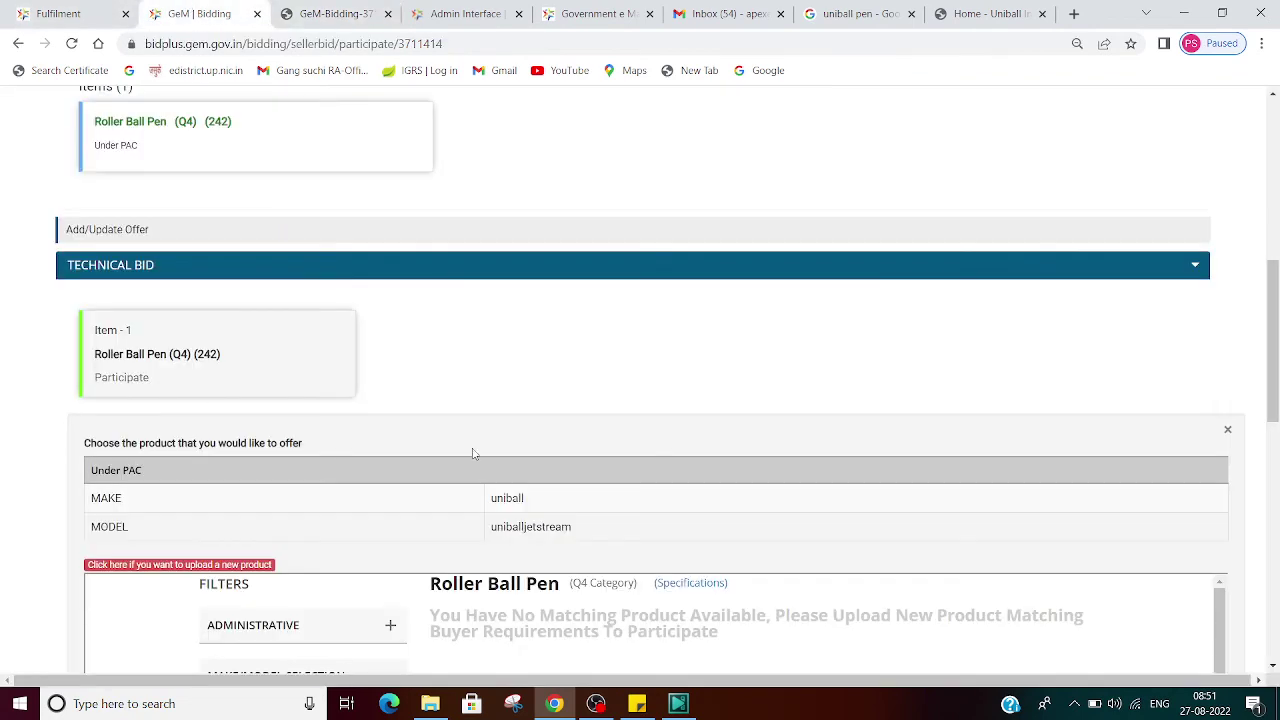
scroll(471, 451, down, 10)
scroll(473, 452, up, 7)
scroll(475, 453, up, 5)
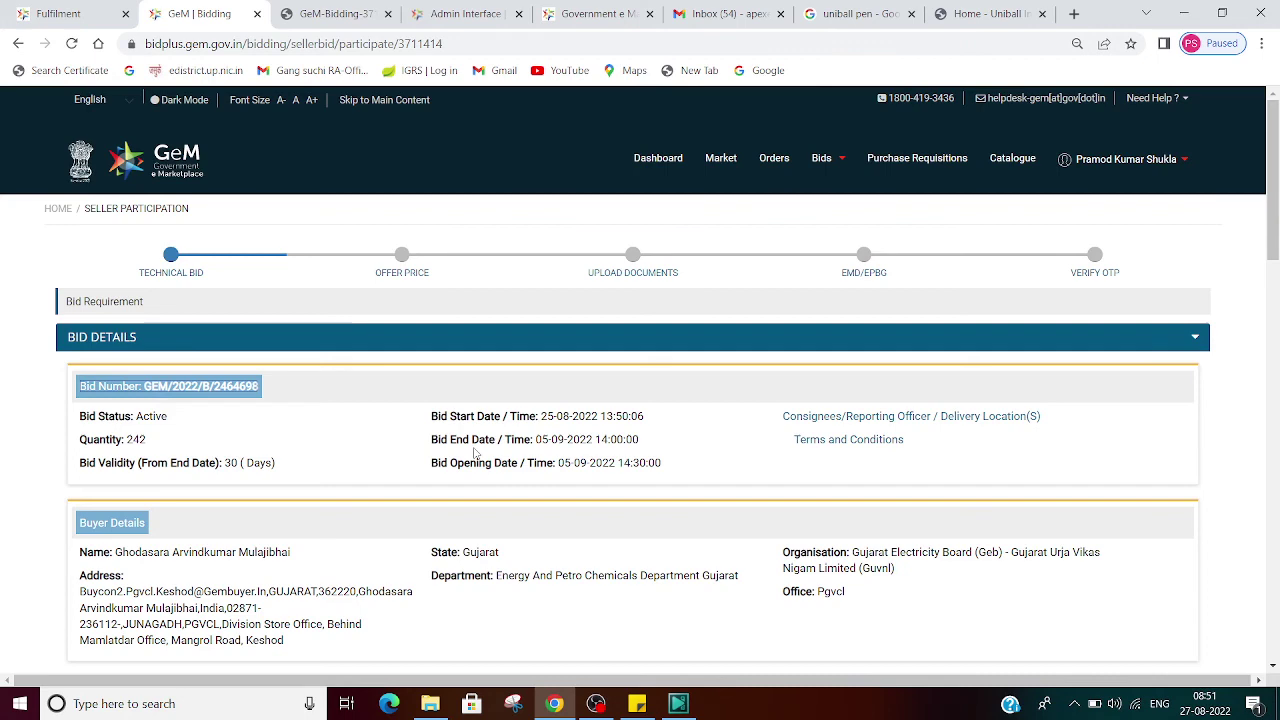
scroll(475, 452, down, 7)
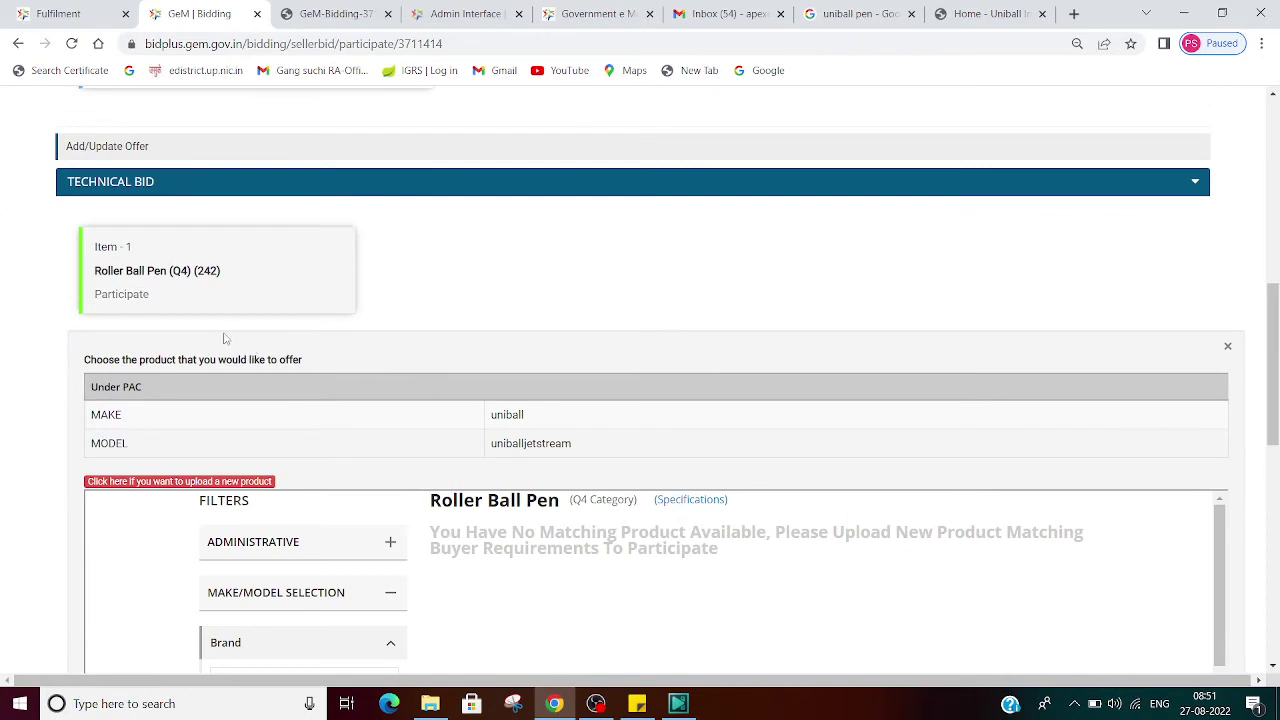
click(121, 294)
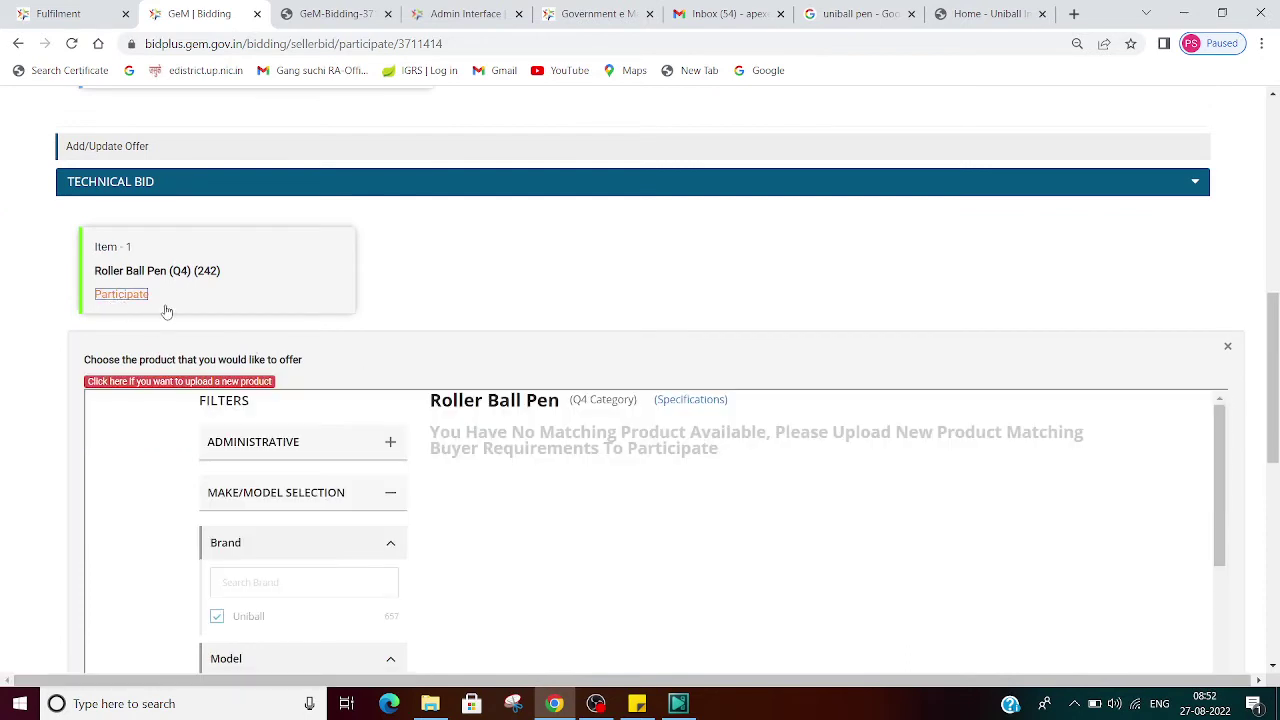
scroll(335, 460, down, 3)
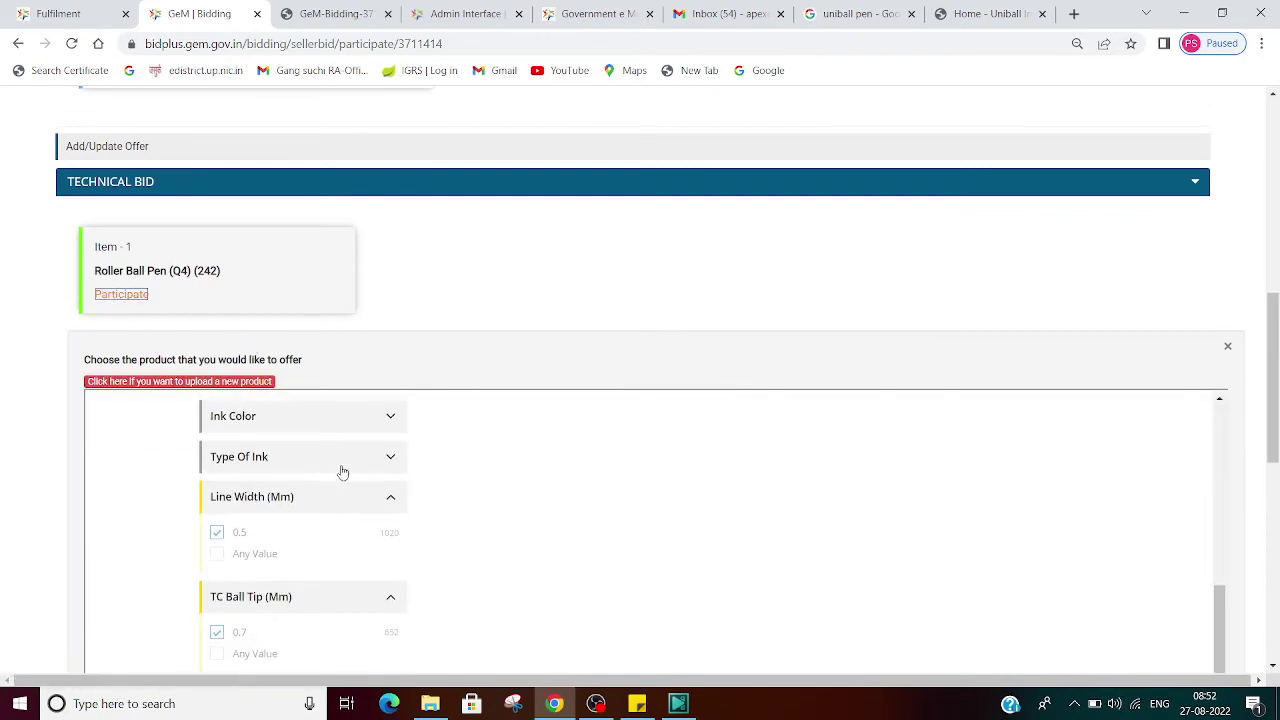
scroll(823, 509, down, 7)
scroll(823, 509, up, 10)
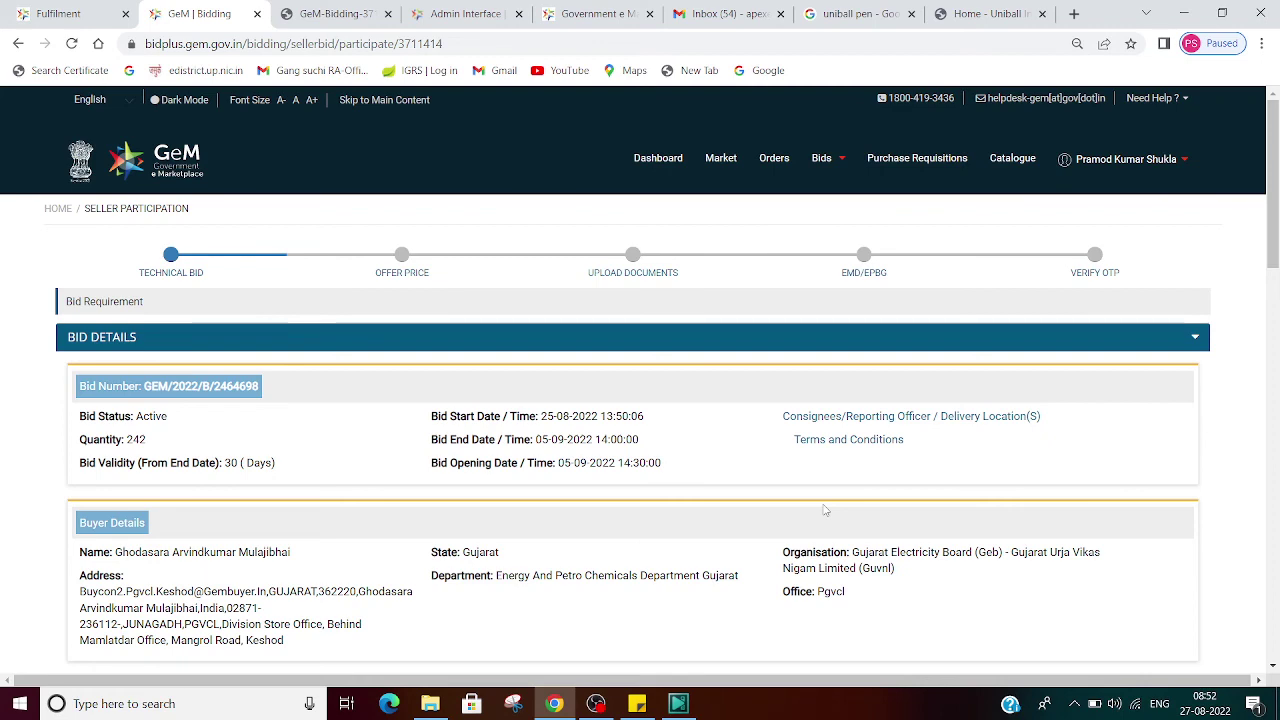
scroll(710, 455, down, 3)
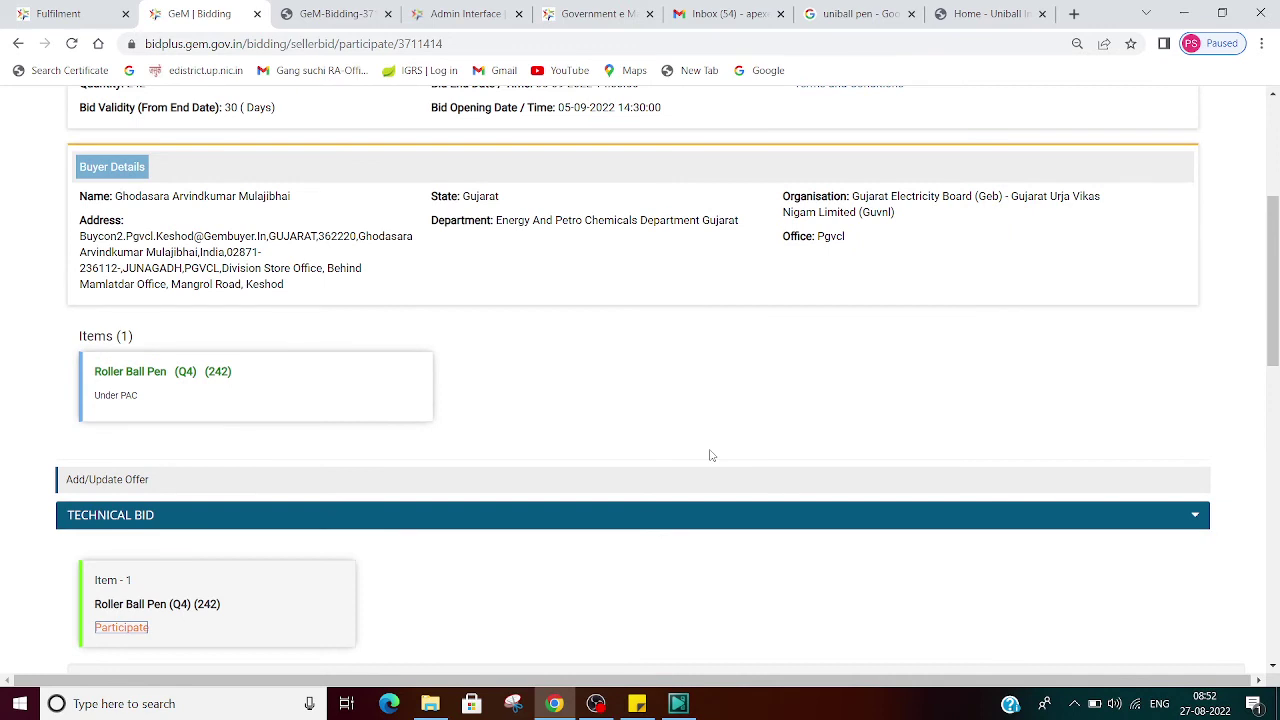
scroll(710, 455, up, 3)
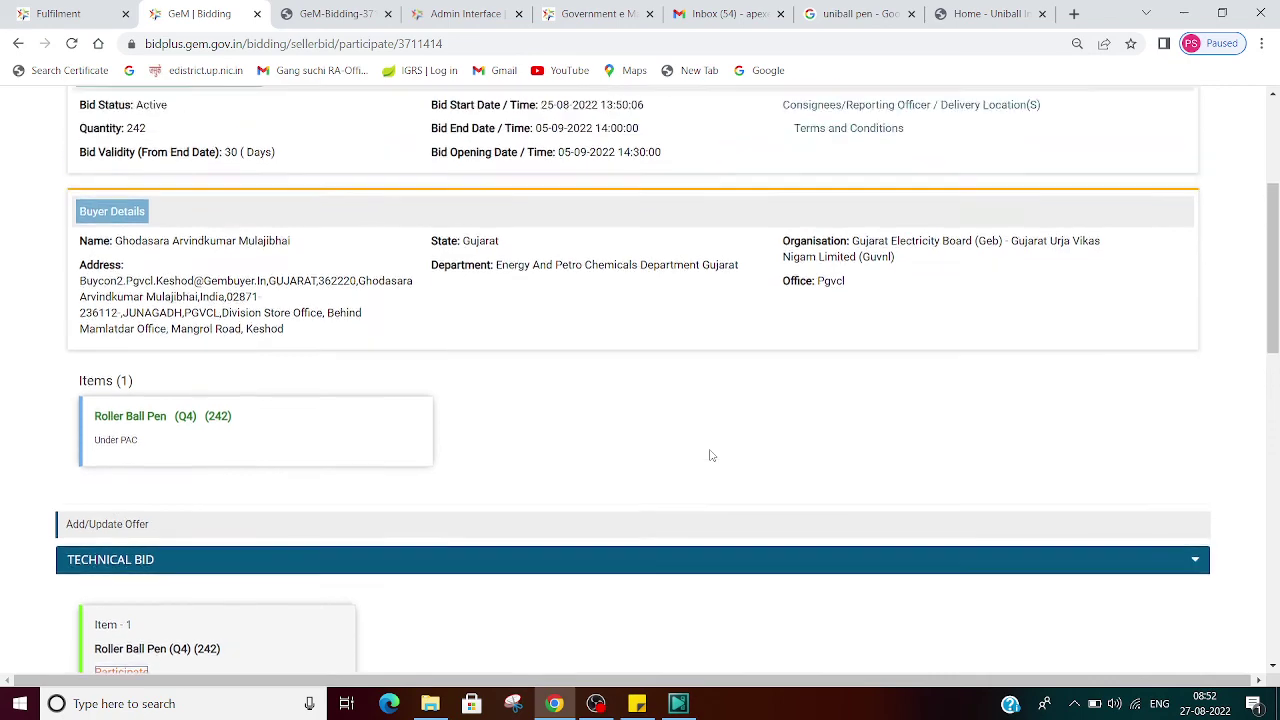